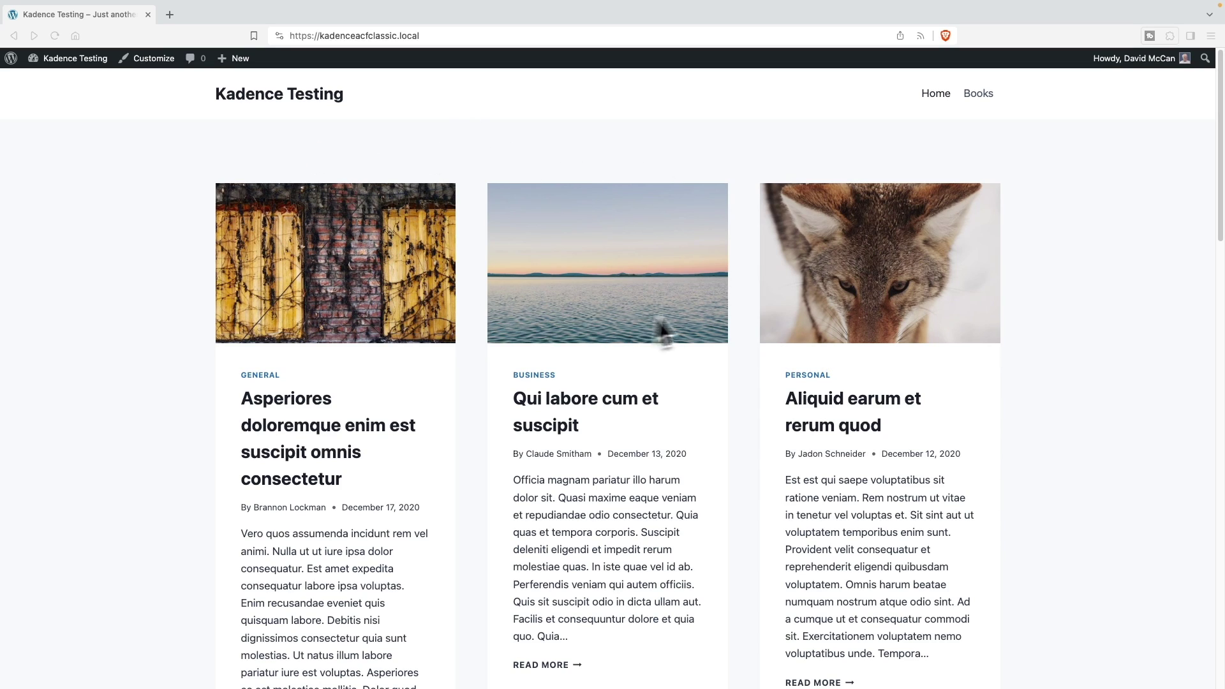
# Step: Open the site's Books archive page, which lists covers such as The Whistler and The Reckoning
pyautogui.click(986, 100)
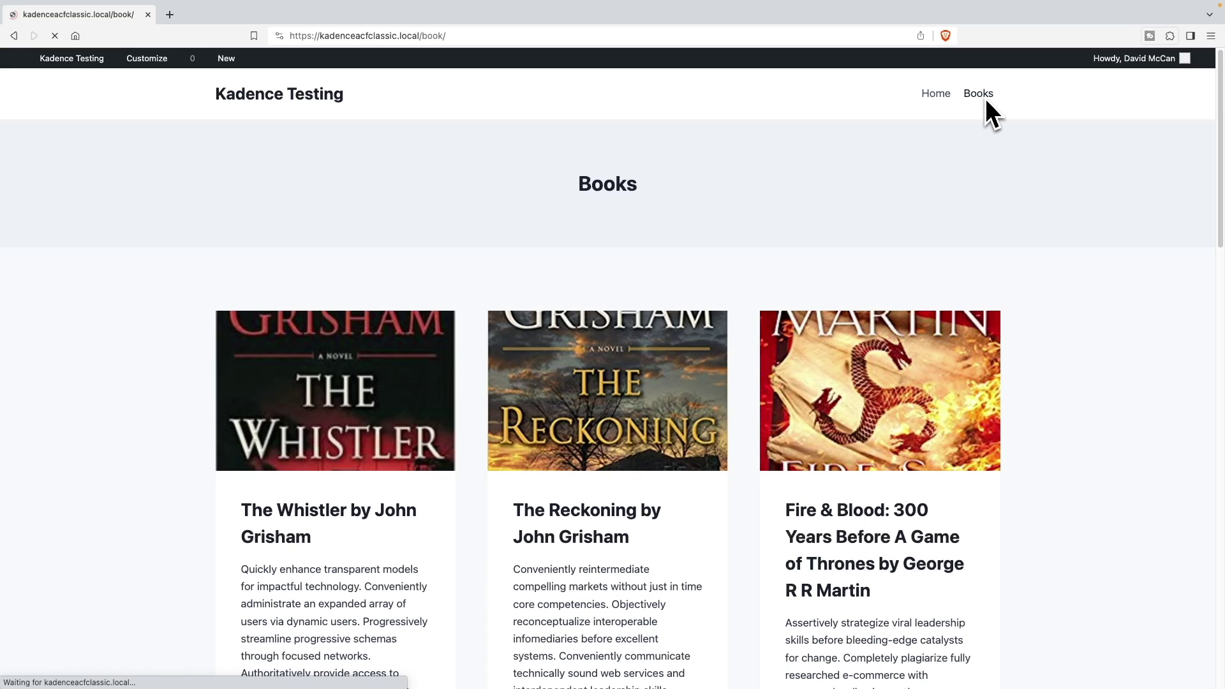
# Step: Go from the Dashboard through Plugins to the admin Books list of 12 published books
pyautogui.moveTo(96, 61)
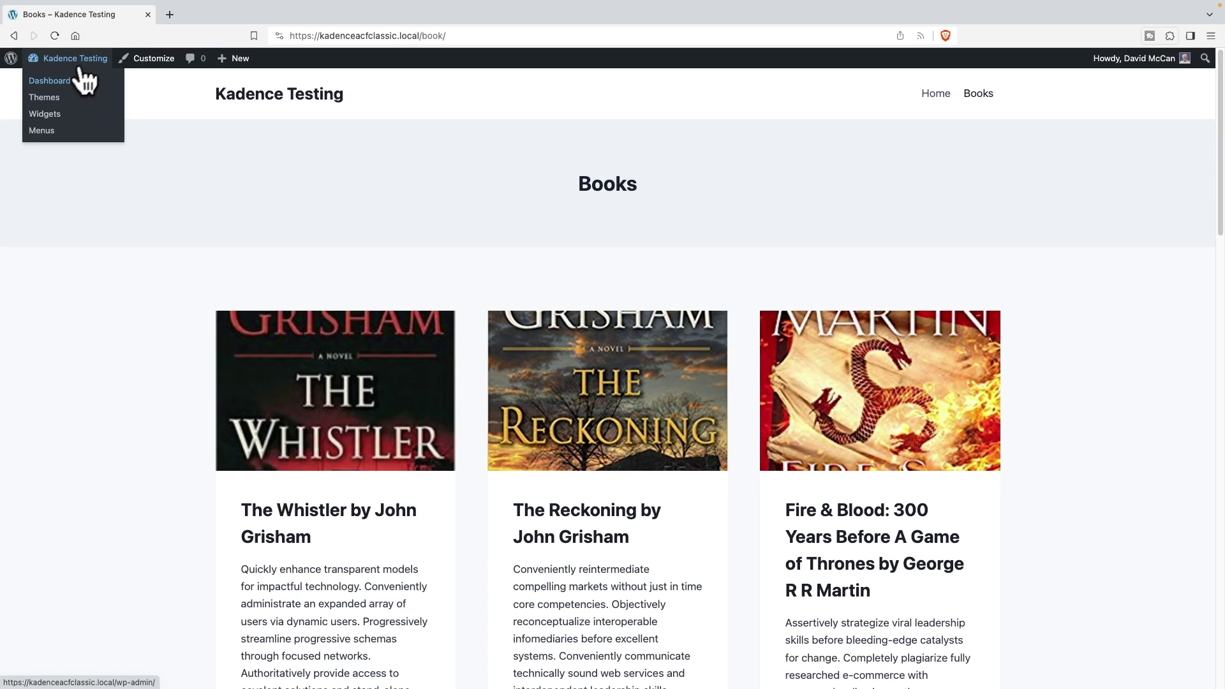
pyautogui.click(58, 83)
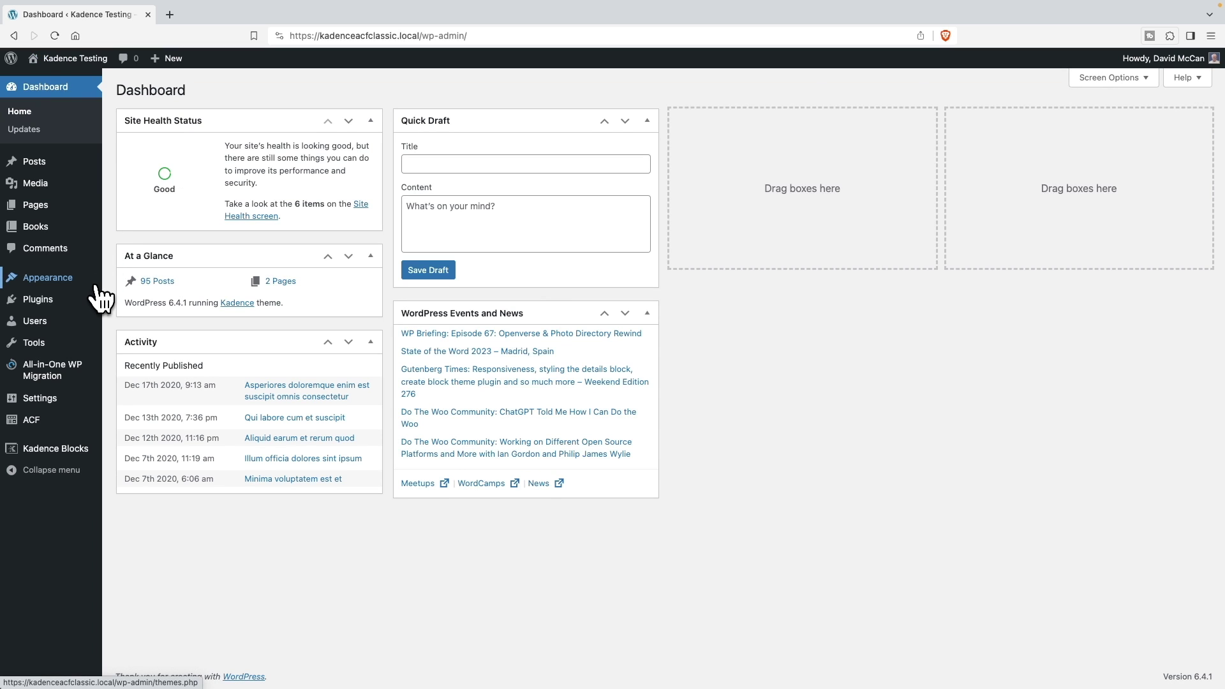
pyautogui.moveTo(96, 305)
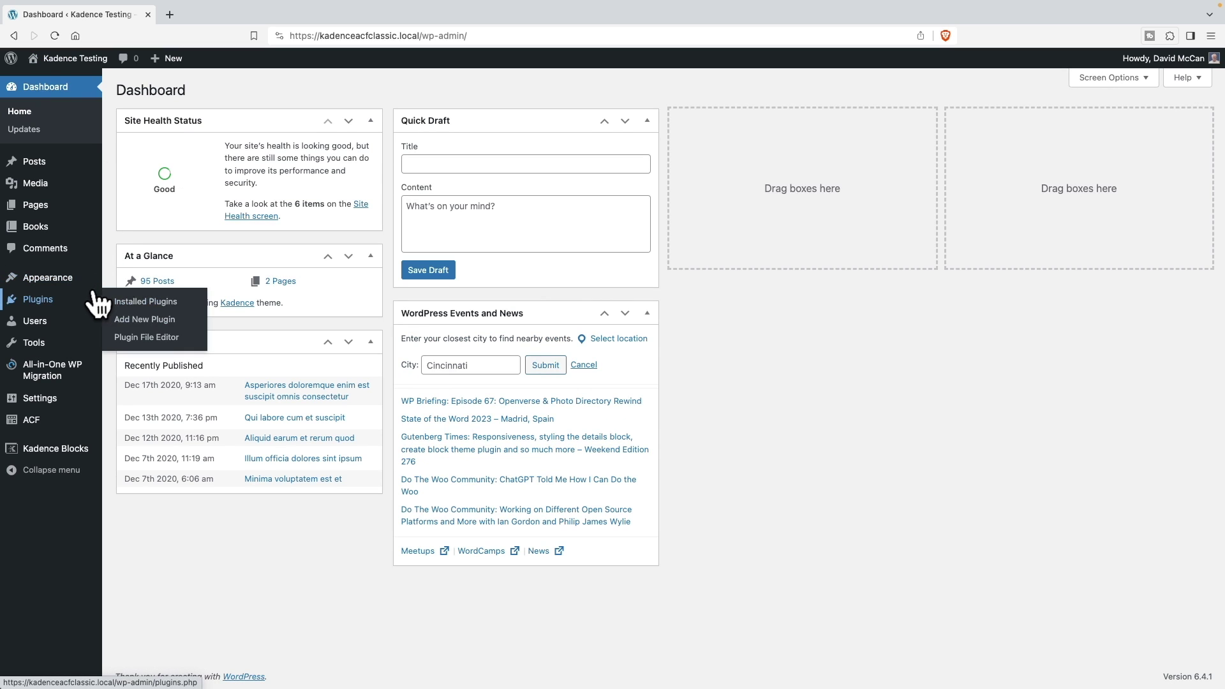
pyautogui.click(35, 306)
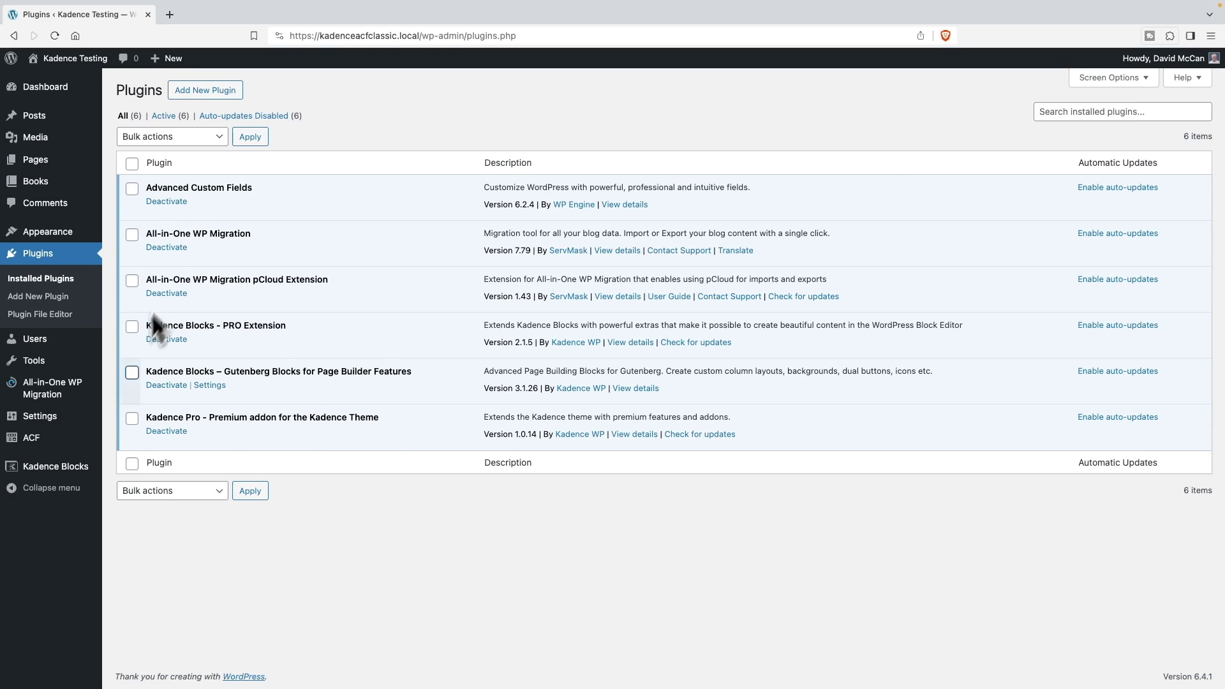
pyautogui.moveTo(46, 189)
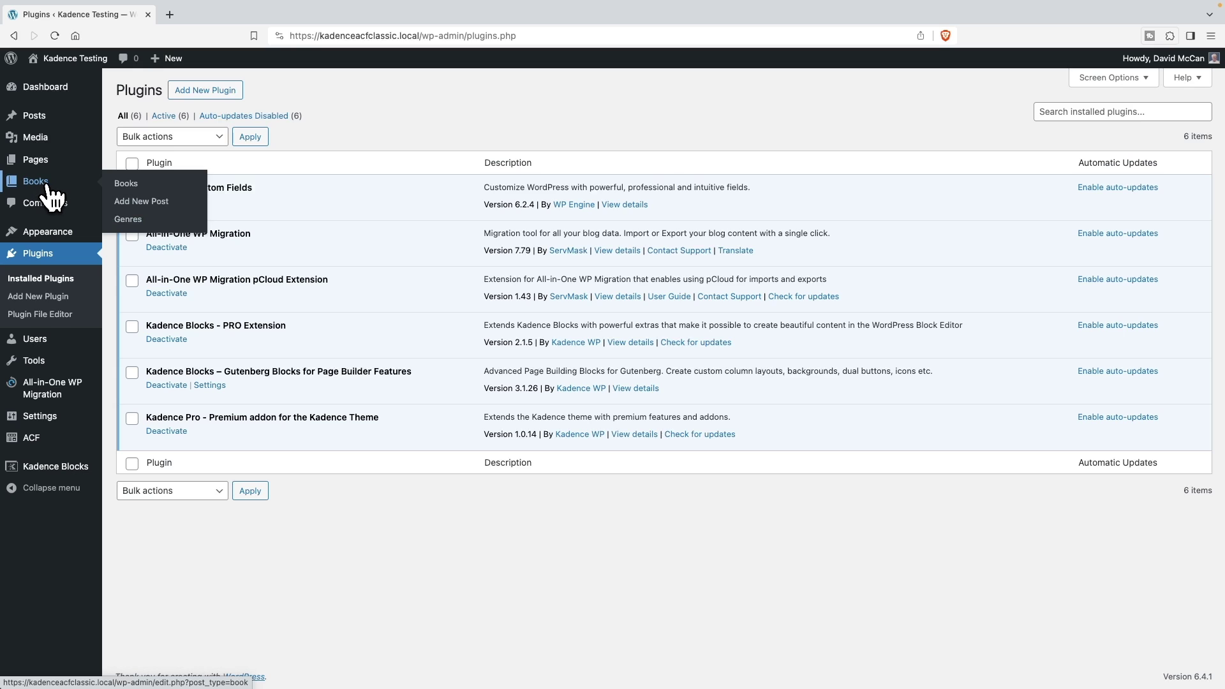
pyautogui.click(45, 189)
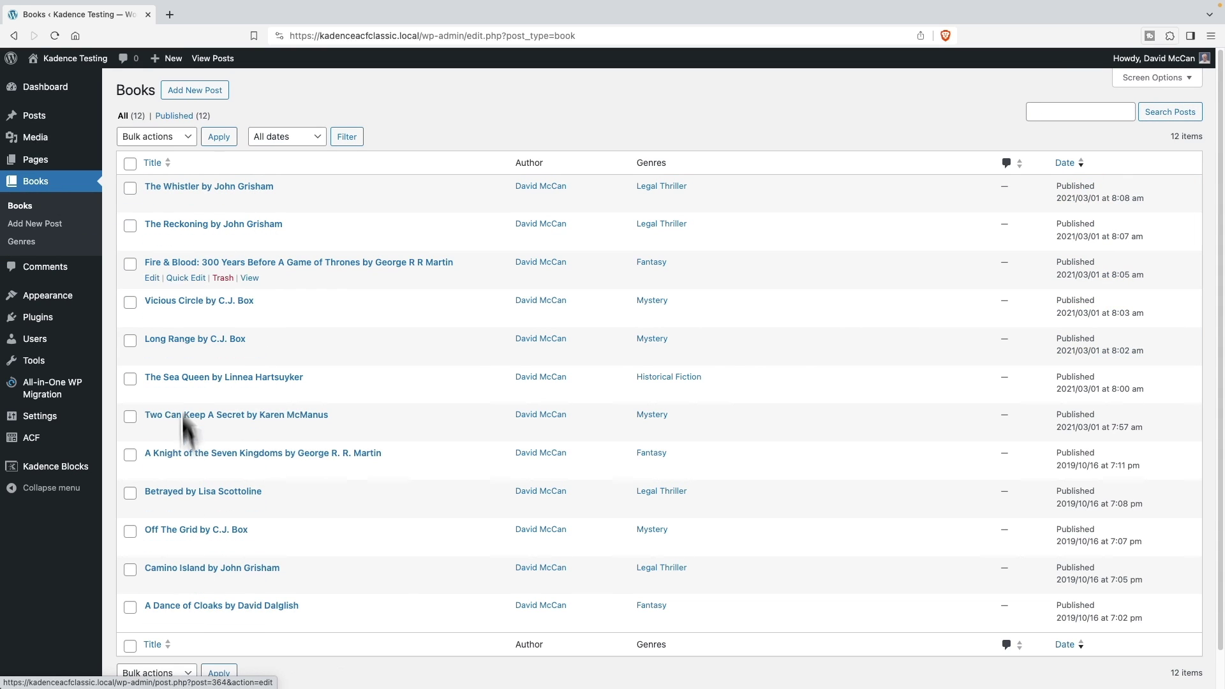
# Step: Open The Whistler by John Grisham and review its Author's Website and Author's Photo fields
pyautogui.click(182, 188)
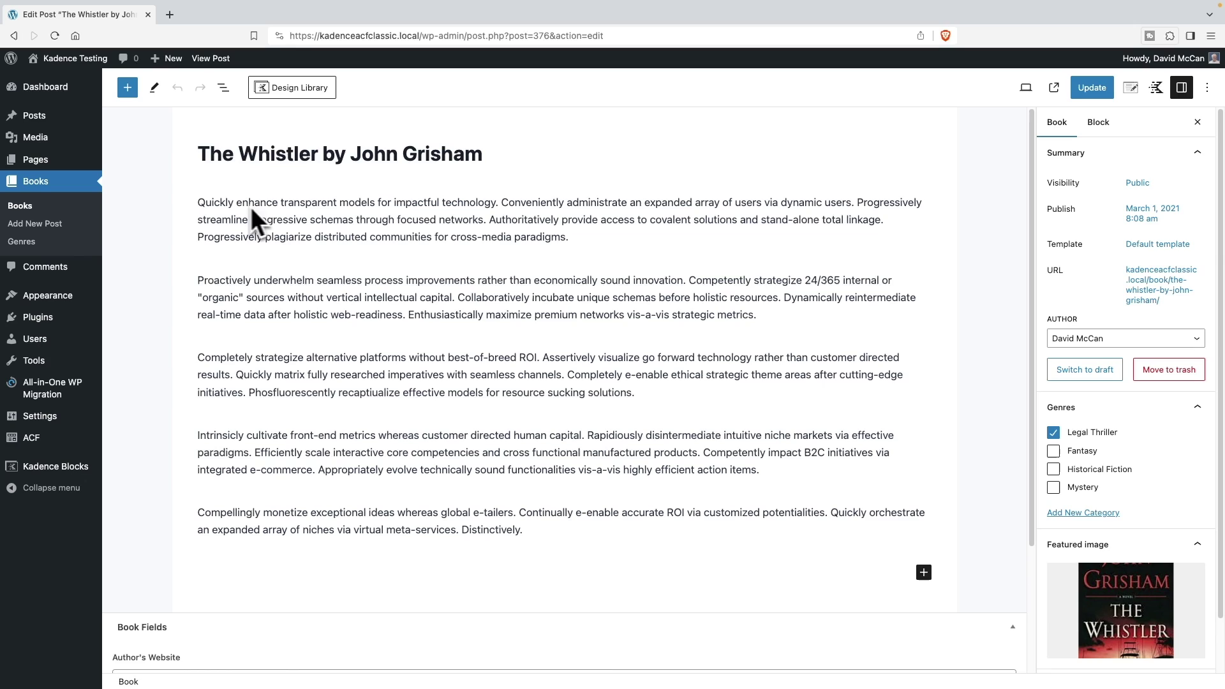
pyautogui.moveTo(1083, 614)
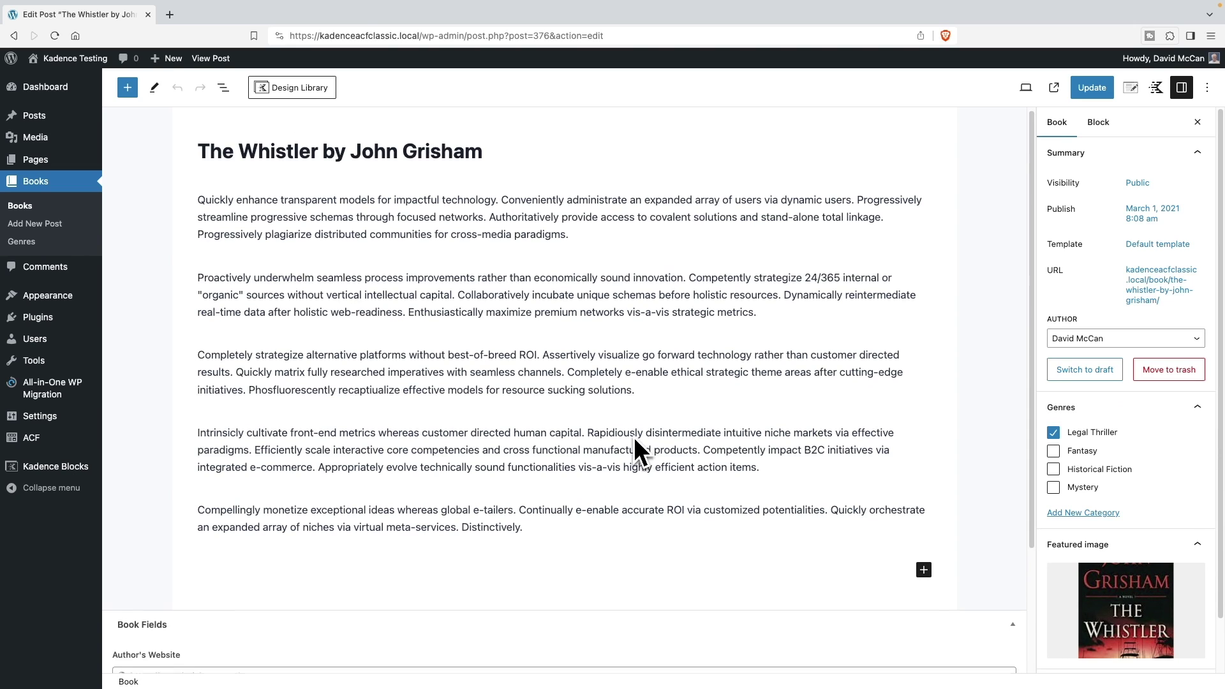
pyautogui.scroll(-3, 633, 437)
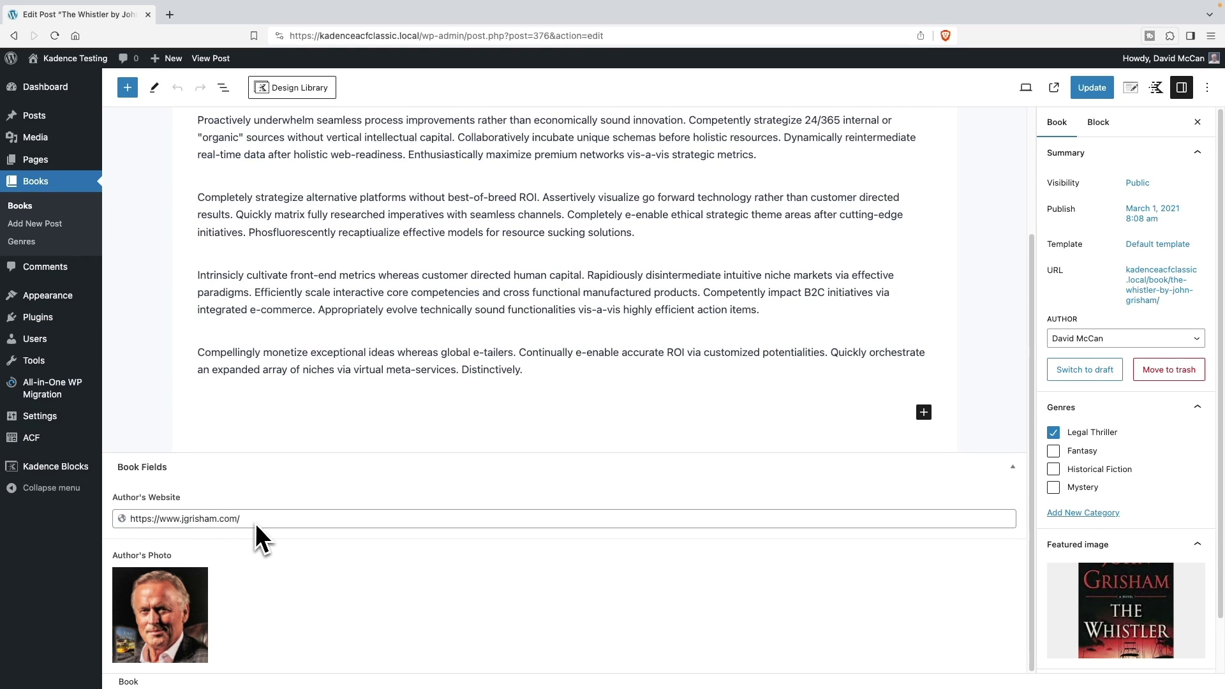
pyautogui.moveTo(223, 585)
pyautogui.scroll(3, 315, 578)
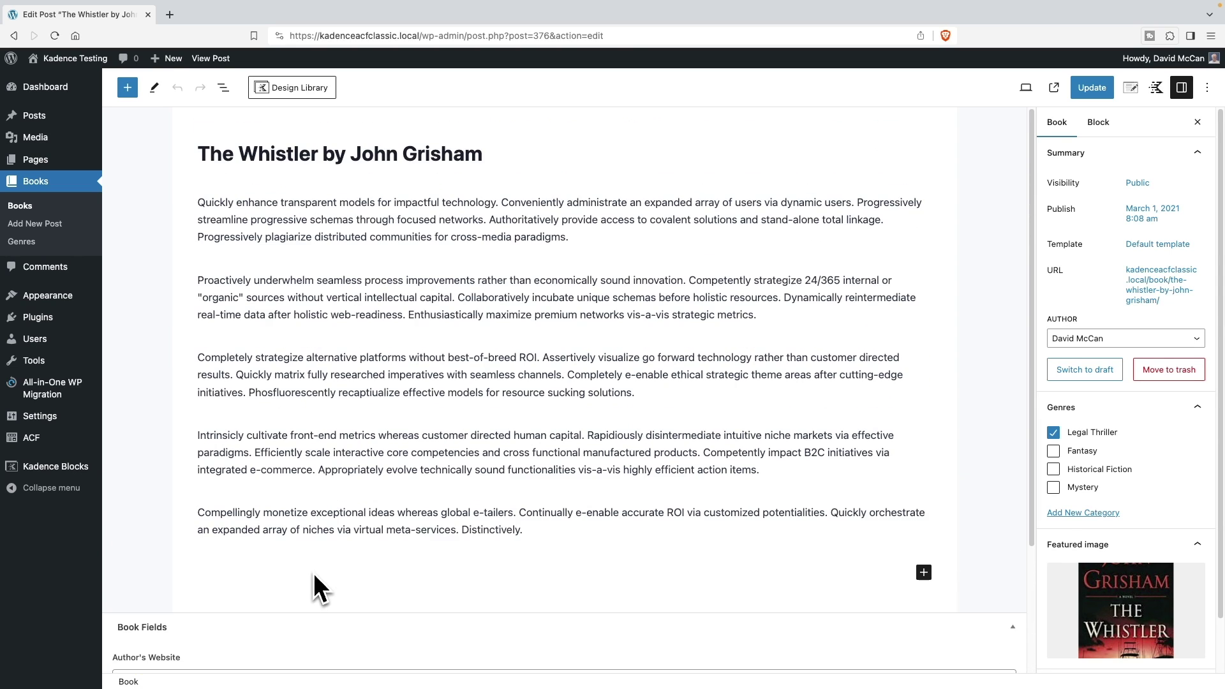
pyautogui.moveTo(293, 328)
# Step: Go to the installed plugins list showing Advanced Custom Fields, Kadence Blocks and Kadence Pro
pyautogui.click(67, 323)
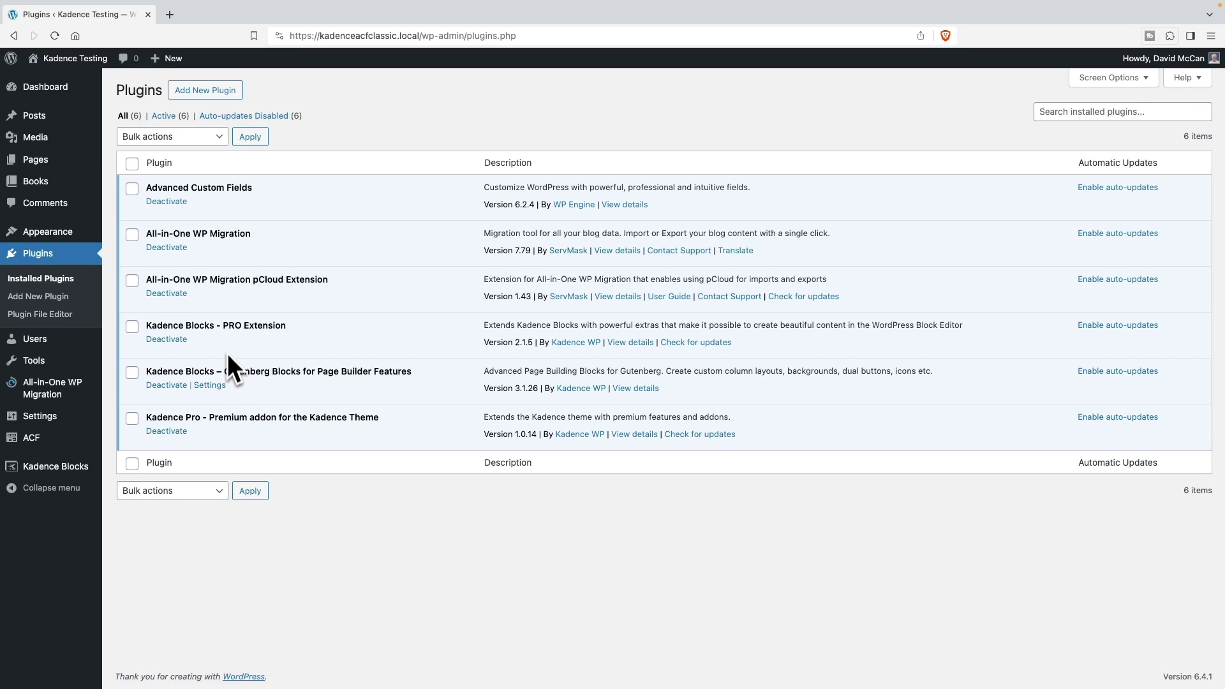
pyautogui.moveTo(47, 162)
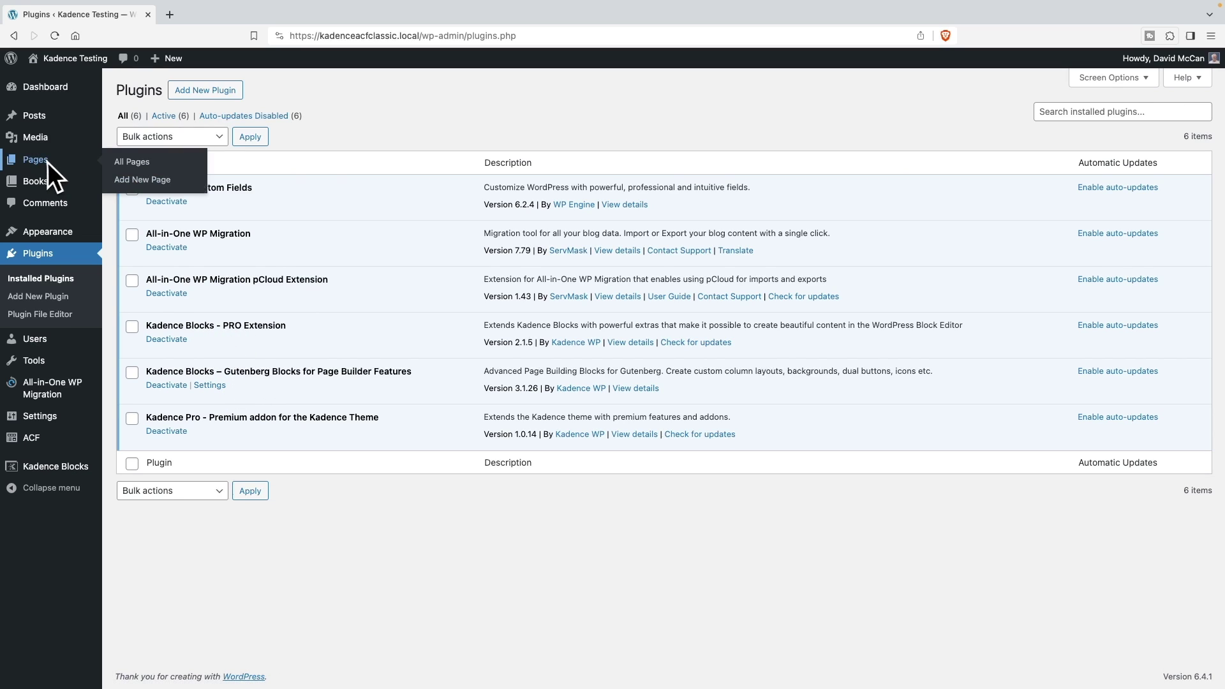
# Step: Create and publish a new page titled 'Book Reviews', then bring up the block inserter
pyautogui.click(147, 180)
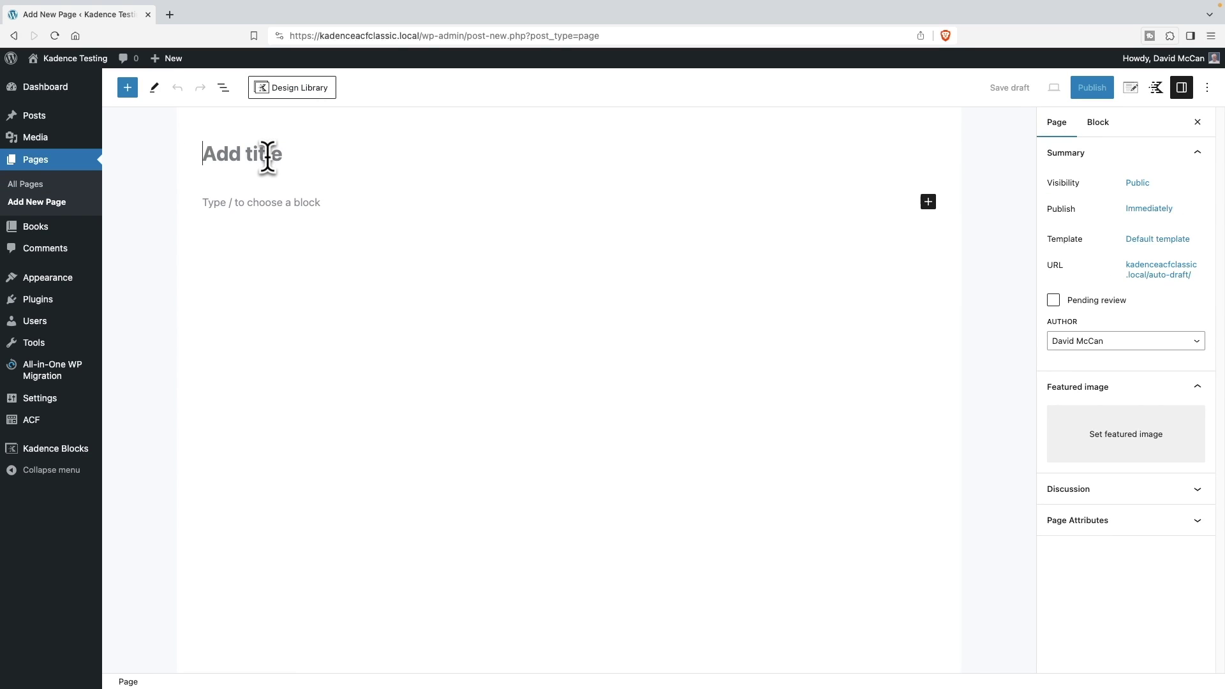
pyautogui.write('Book Pe')
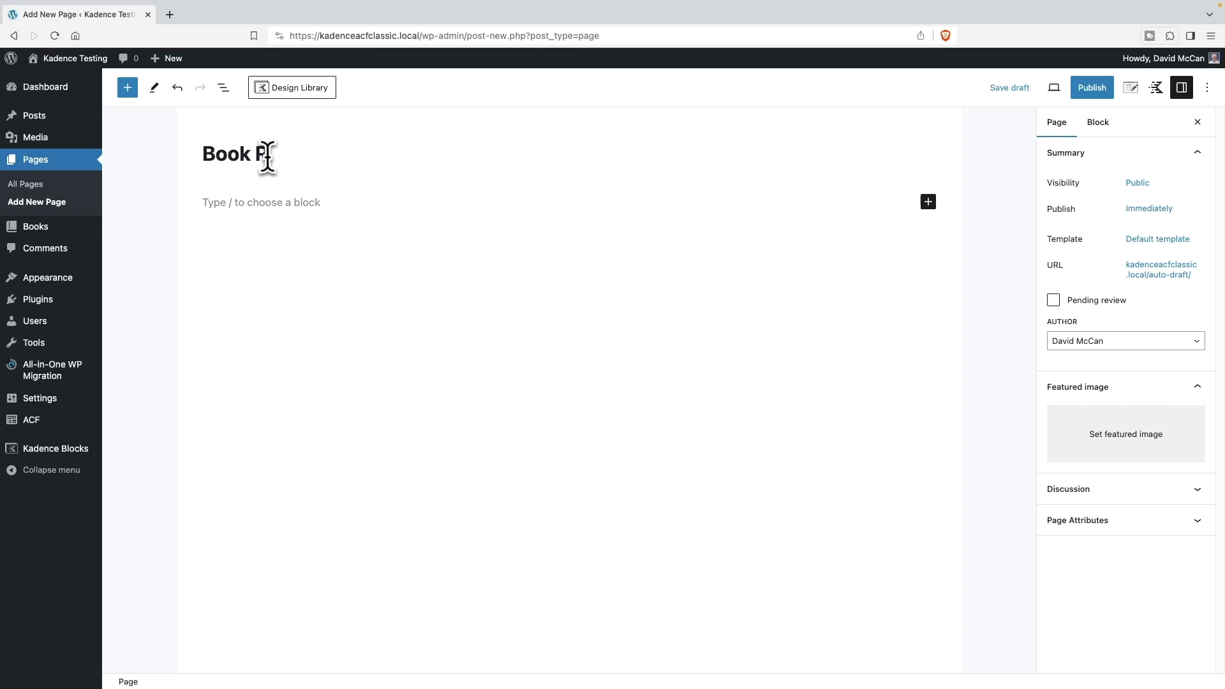
pyautogui.write('views')
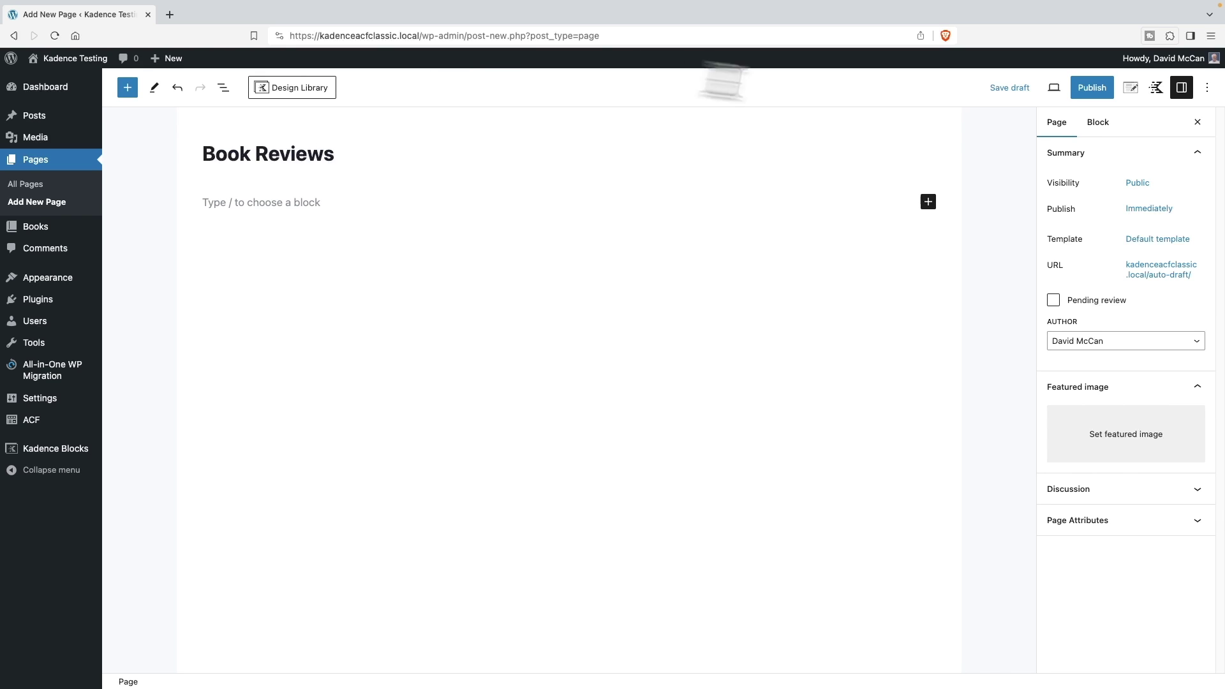
pyautogui.click(1091, 96)
pyautogui.click(1088, 95)
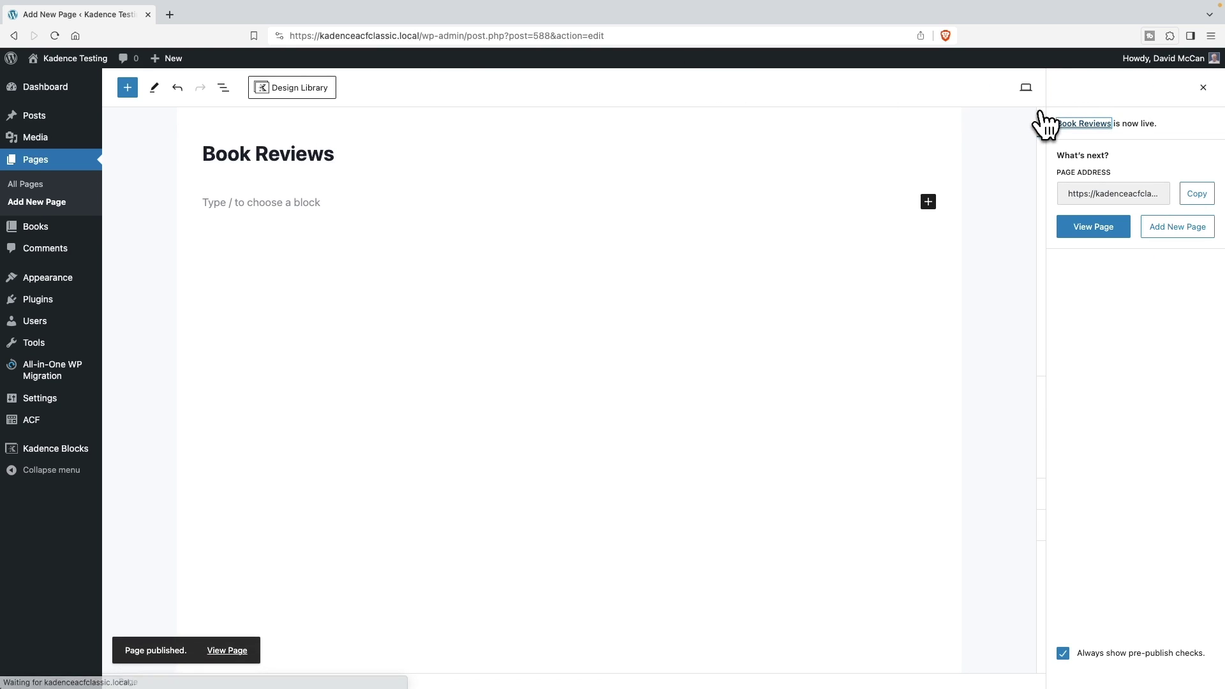
pyautogui.click(1203, 89)
pyautogui.click(237, 206)
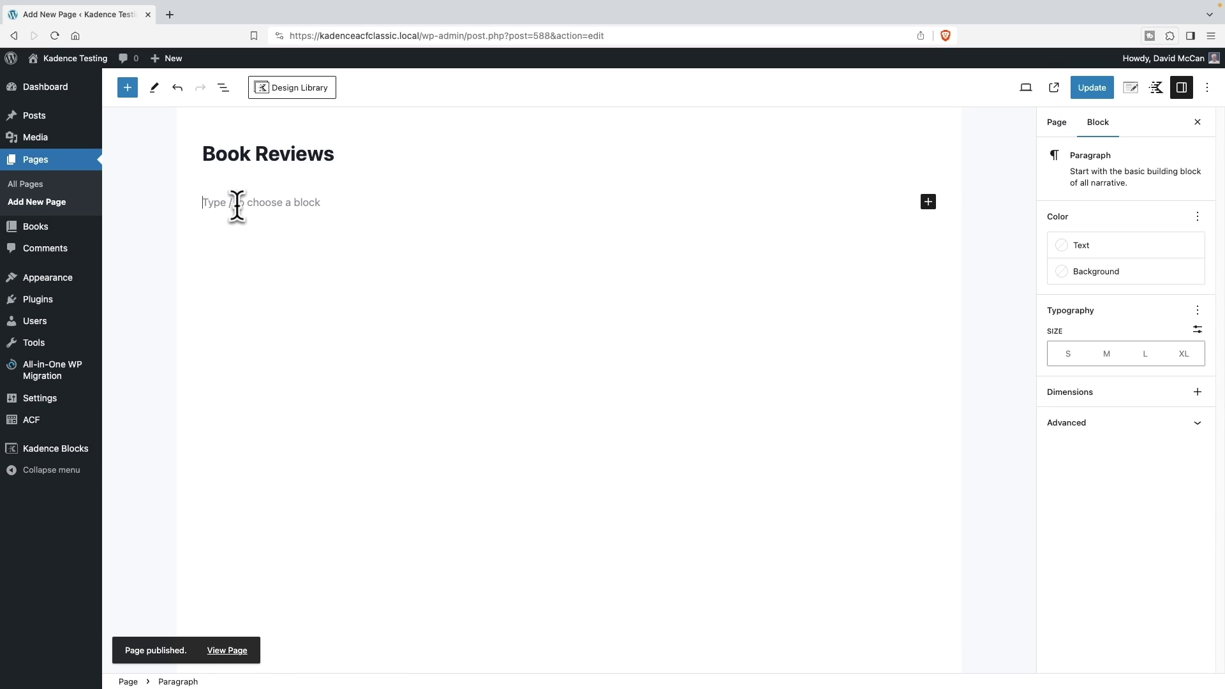
pyautogui.click(129, 91)
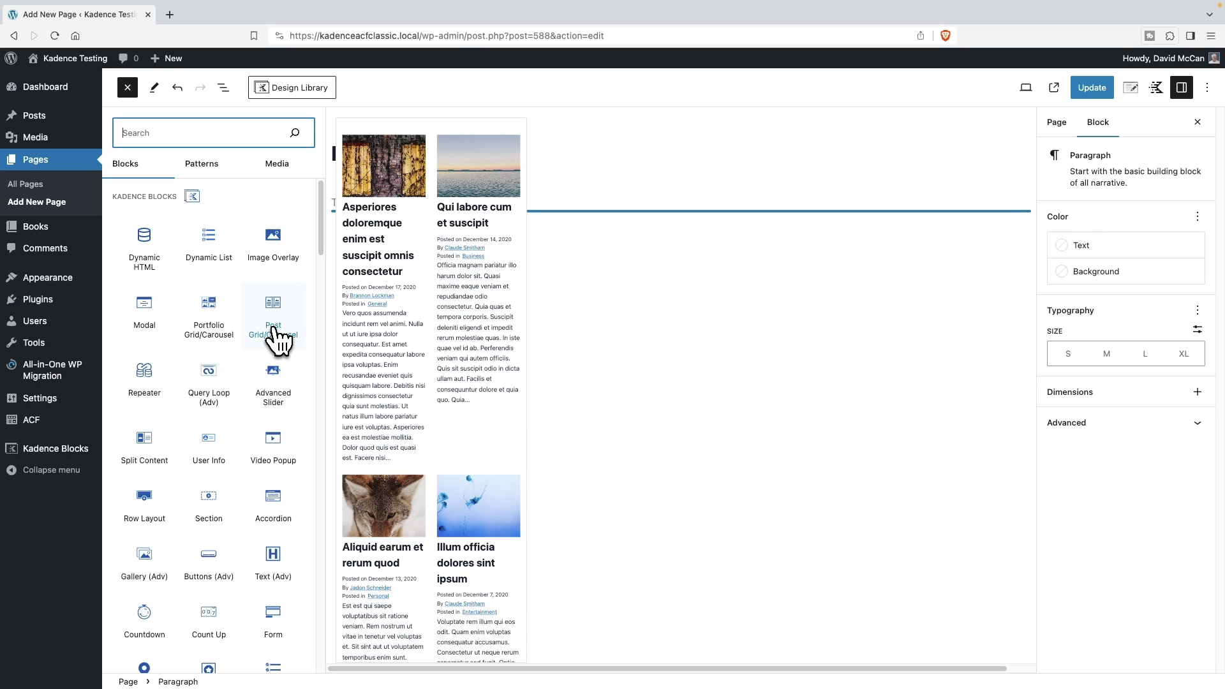
# Step: Insert a Post Grid/Carousel with the image-beside-text style showing Books, then select it in List View
pyautogui.click(277, 337)
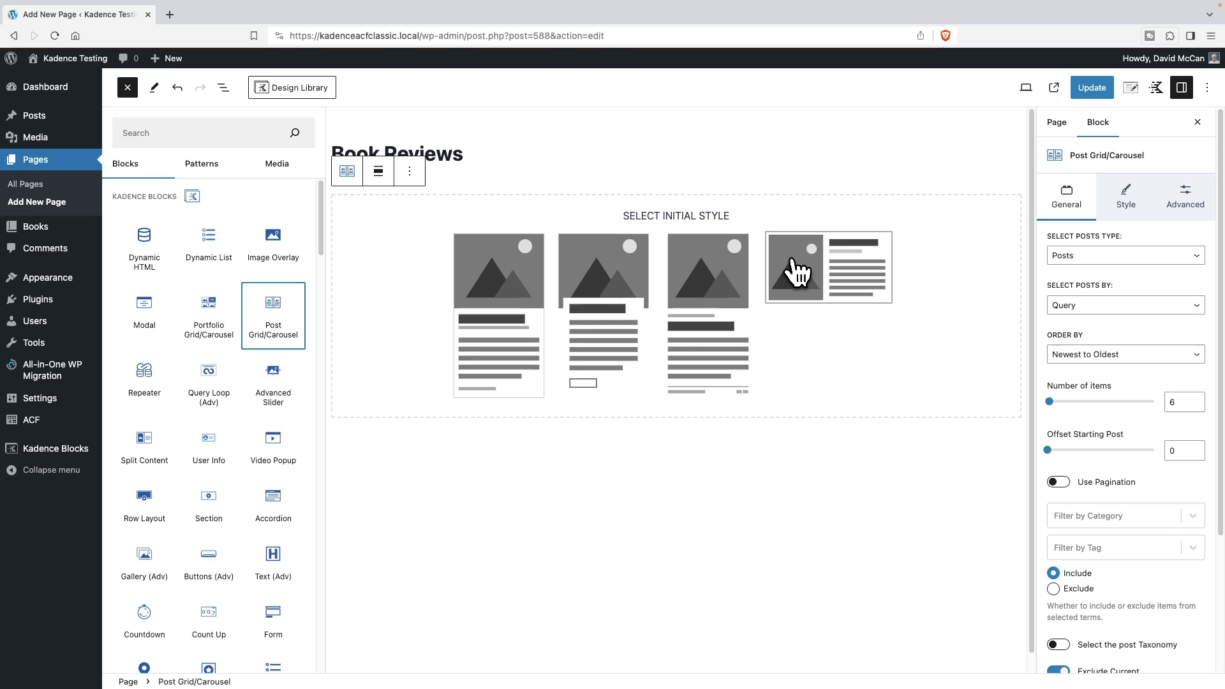
pyautogui.click(799, 264)
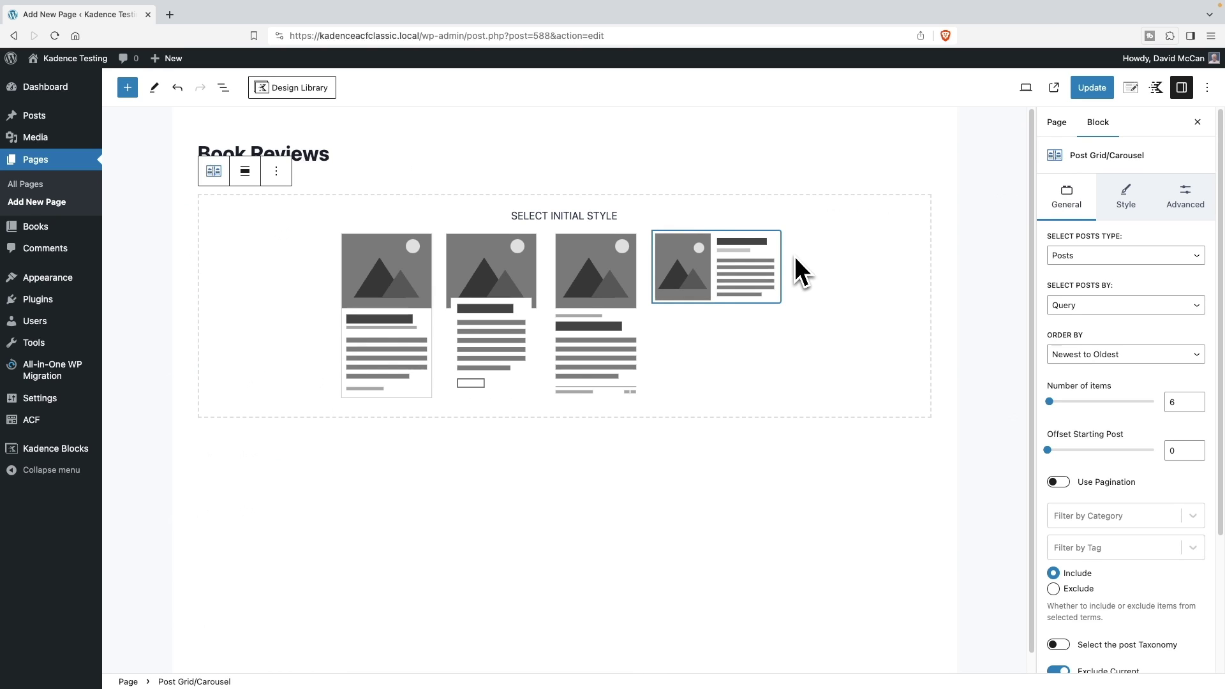
pyautogui.click(744, 272)
pyautogui.click(1085, 256)
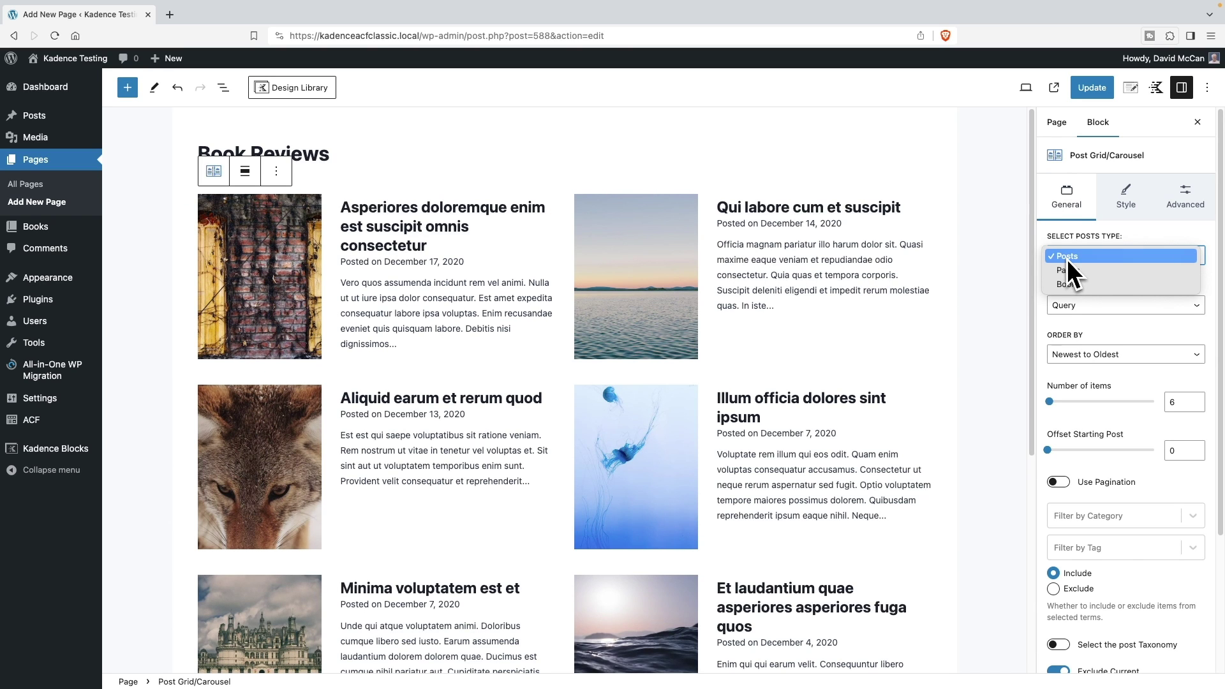
pyautogui.click(1066, 284)
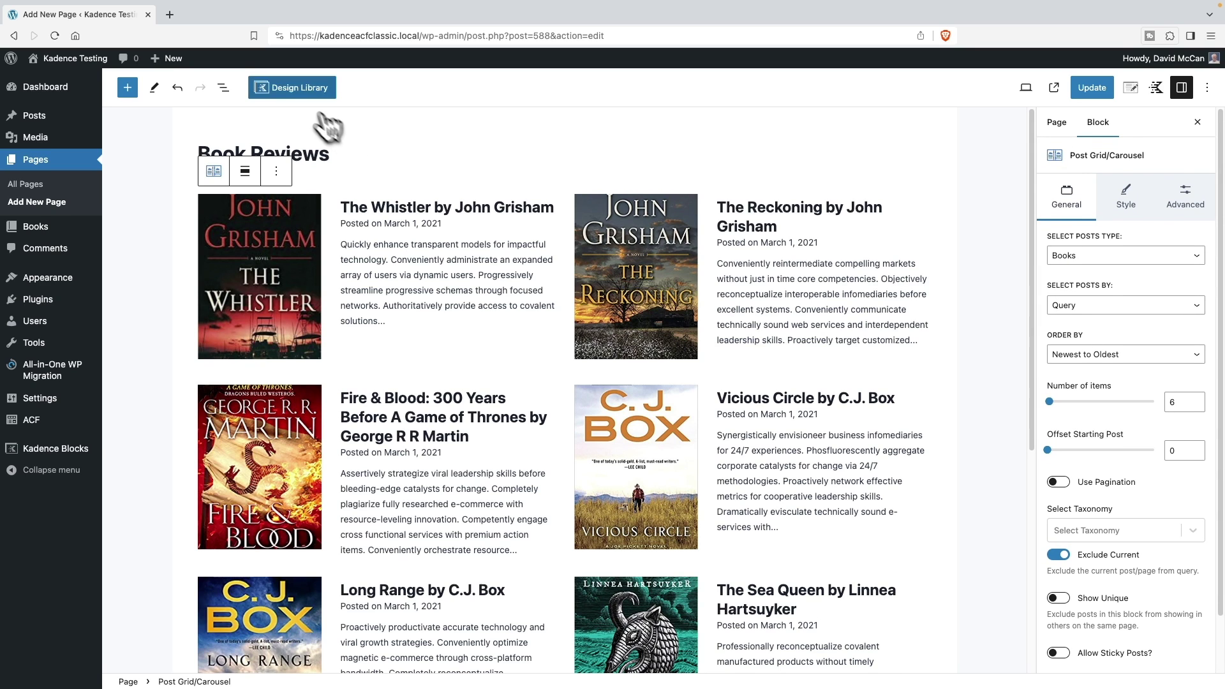
pyautogui.click(223, 88)
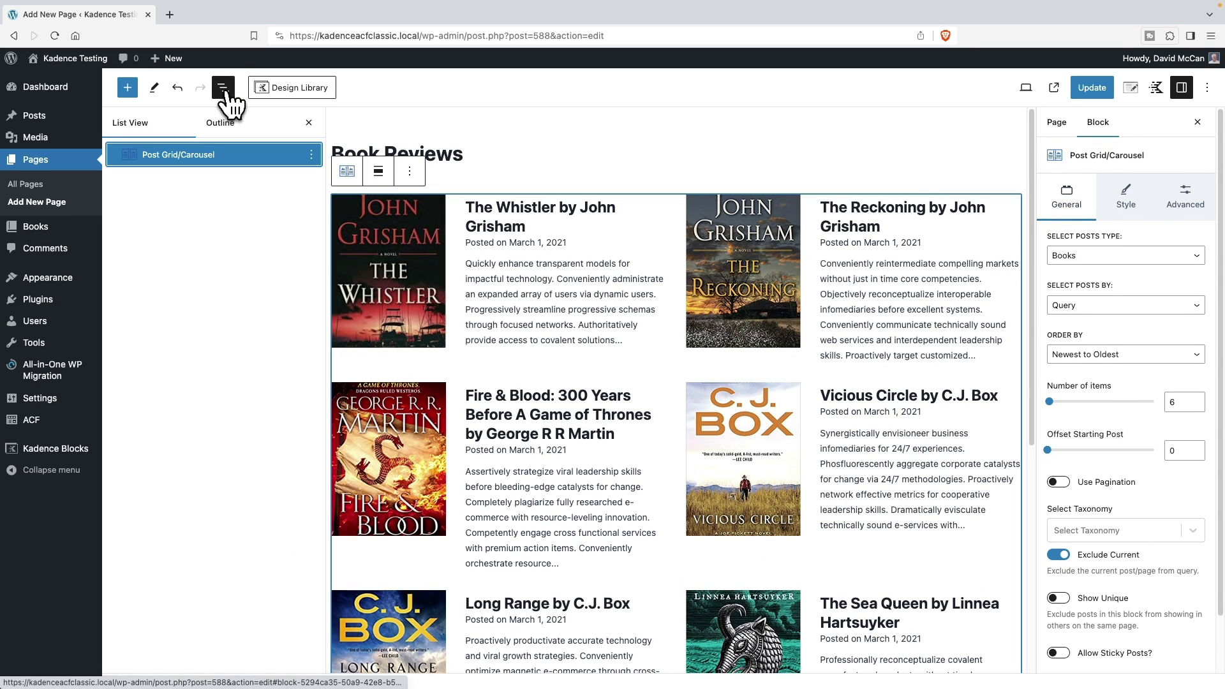
pyautogui.click(162, 161)
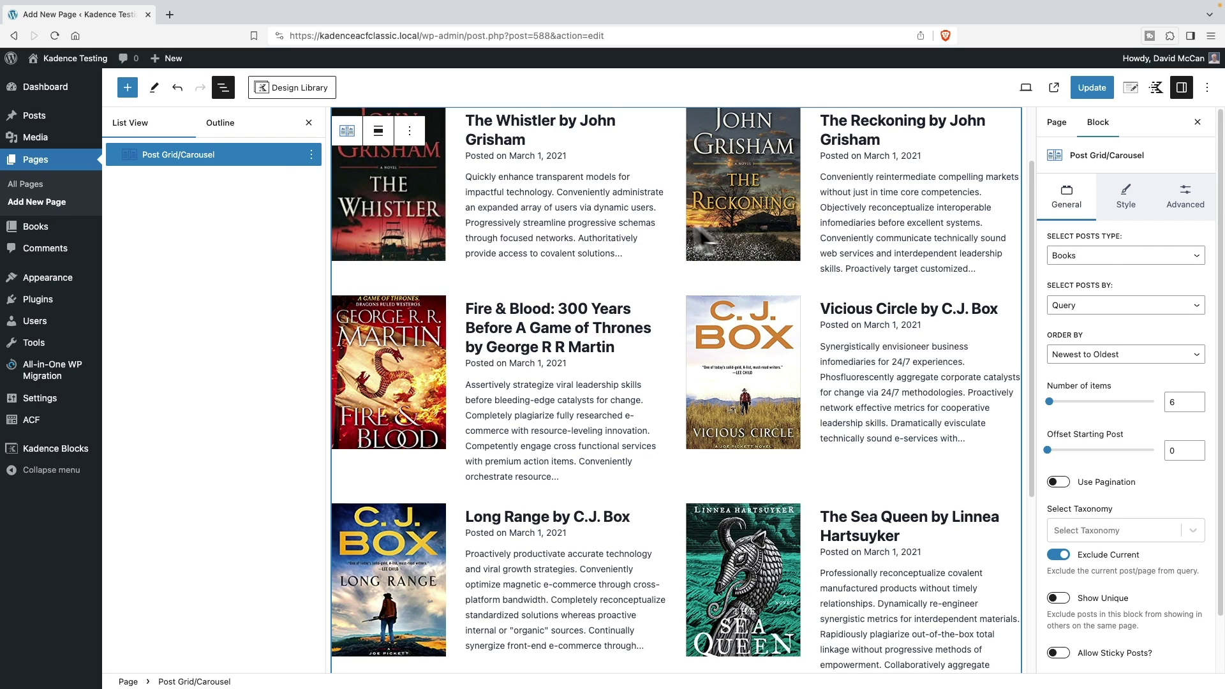
# Step: Delete the Post Grid/Carousel and insert a Query Loop (Adv) block, choosing to create a new loop
pyautogui.click(311, 156)
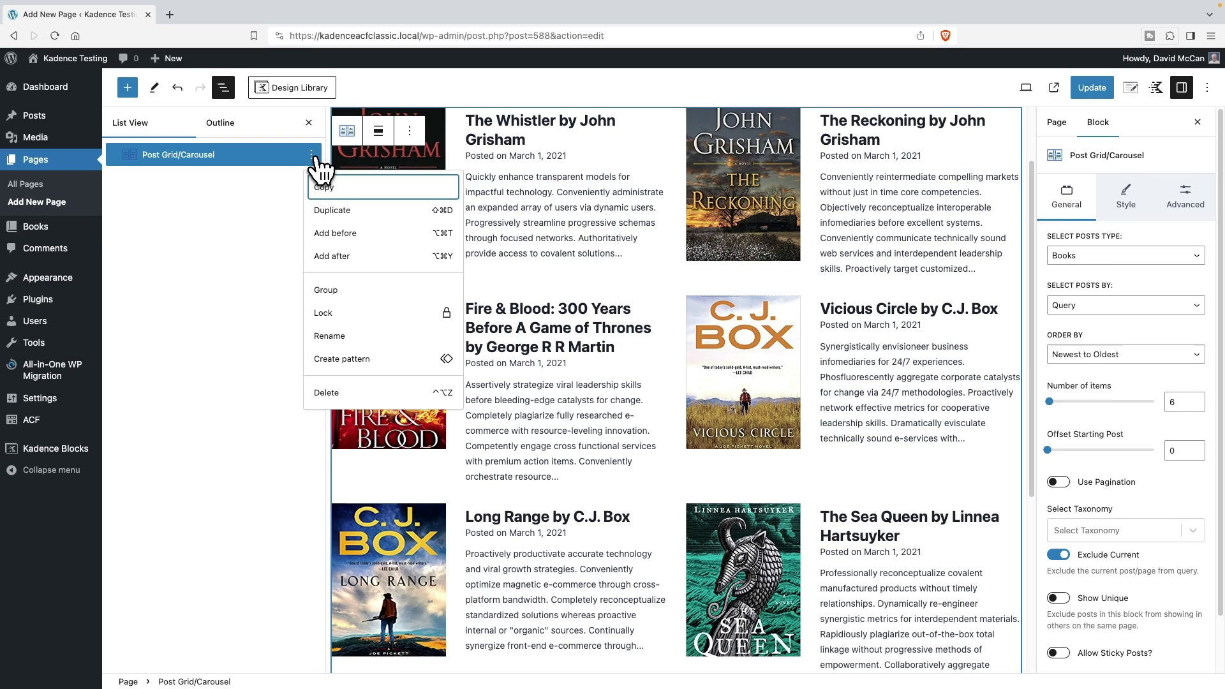
pyautogui.click(325, 392)
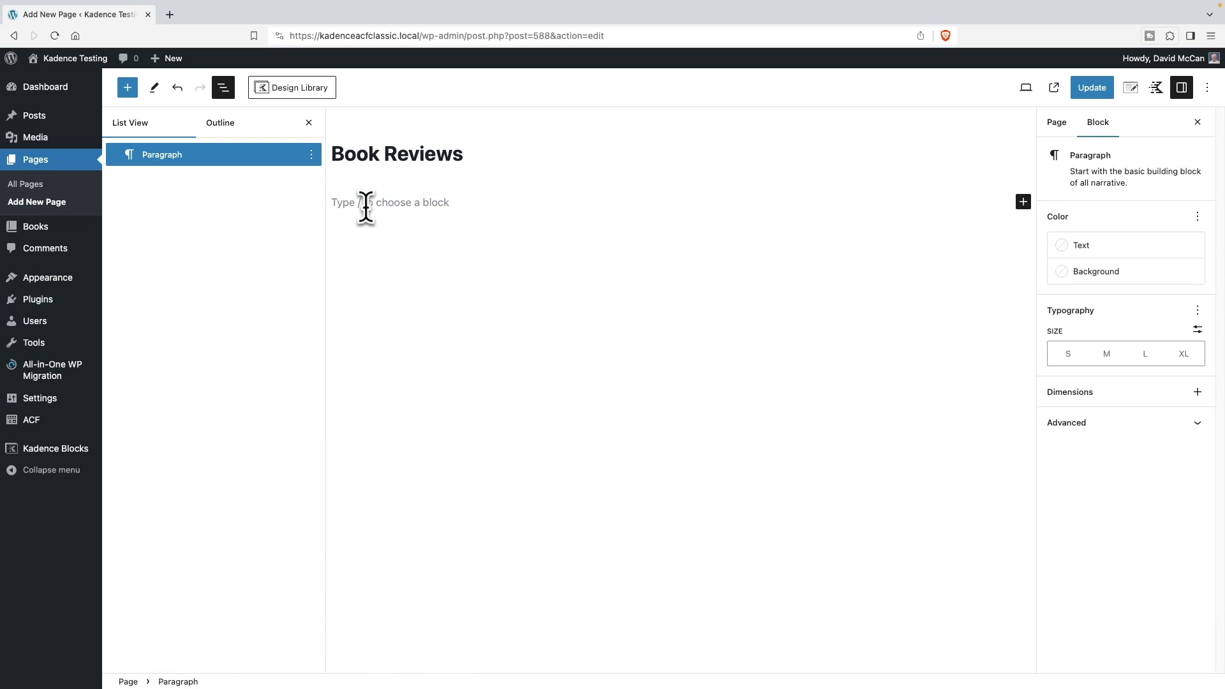
pyautogui.write('/')
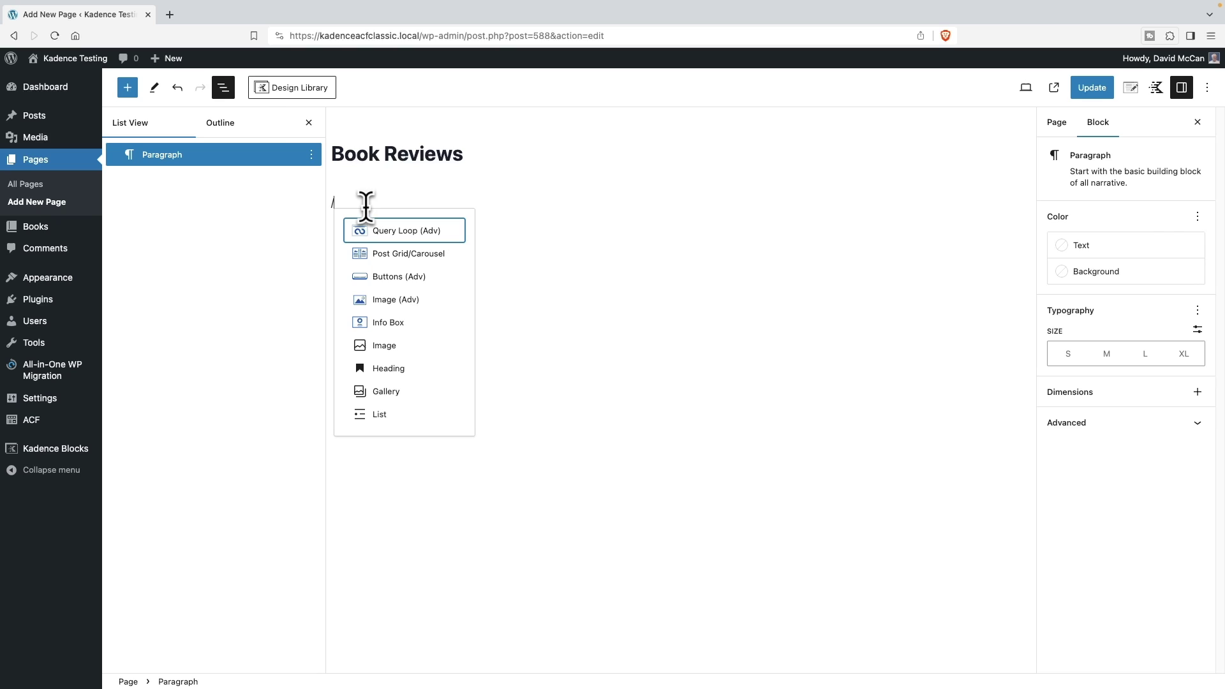
pyautogui.click(411, 230)
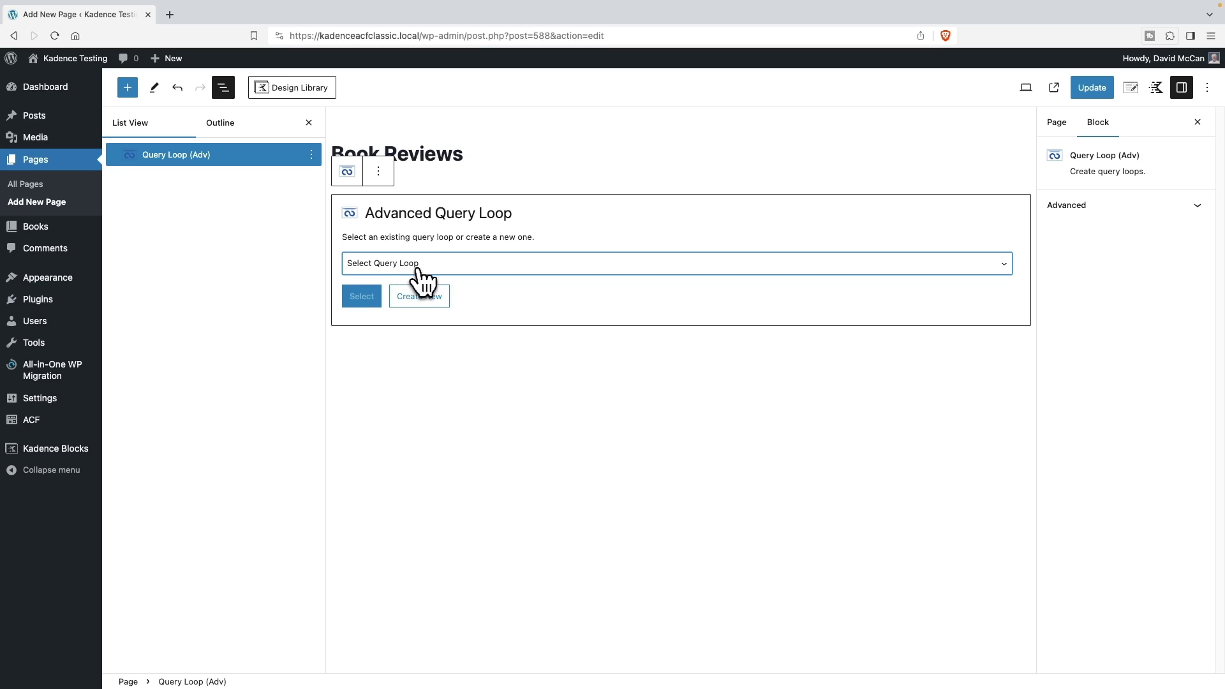
pyautogui.click(424, 267)
pyautogui.click(423, 266)
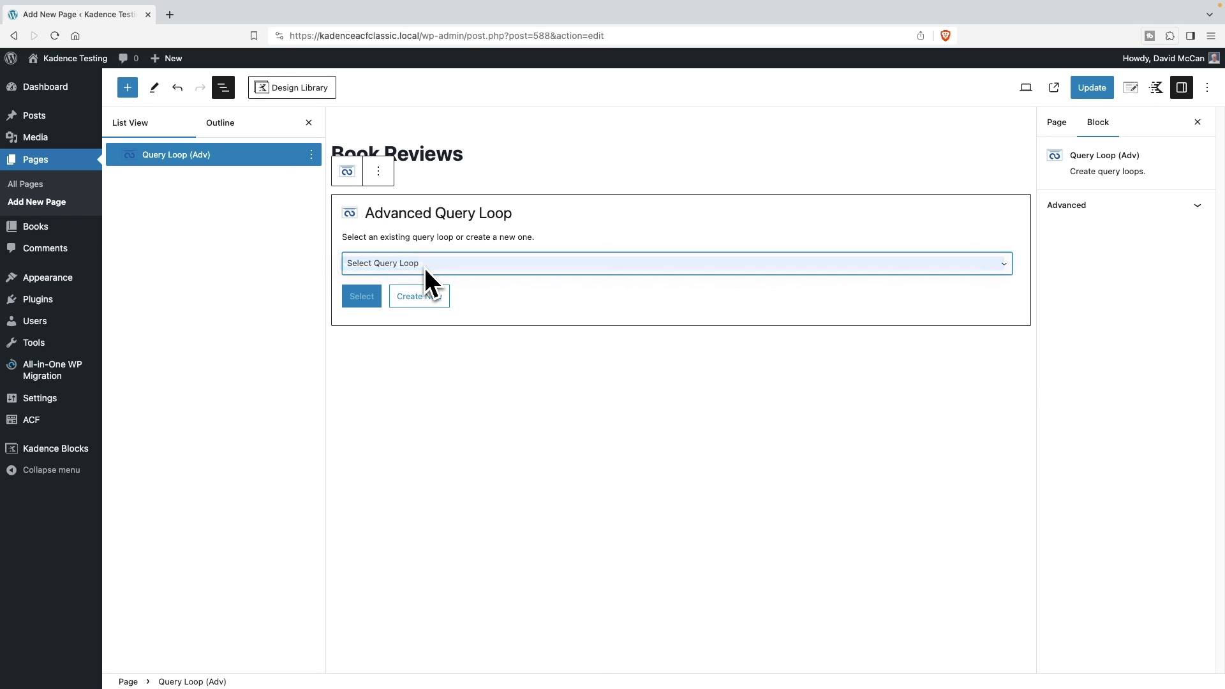
pyautogui.click(420, 298)
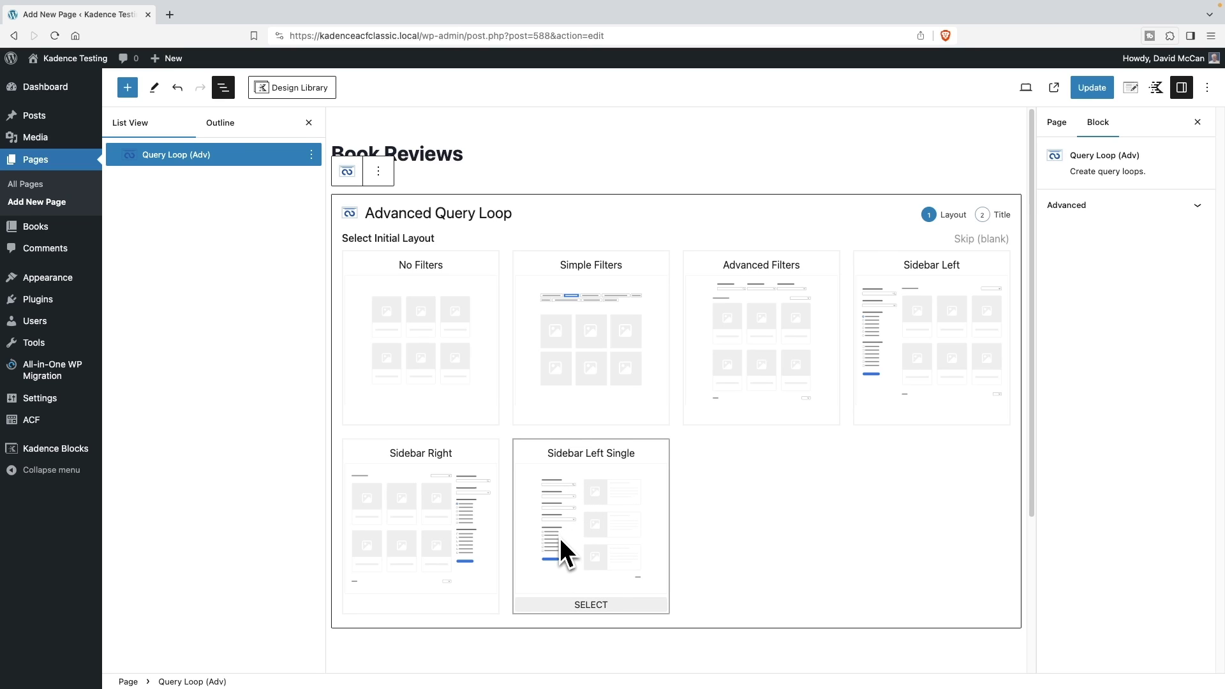
# Step: Create a Simple Filters loop named 'Simple Filters Book Query' that queries Books instead of Posts
pyautogui.click(592, 344)
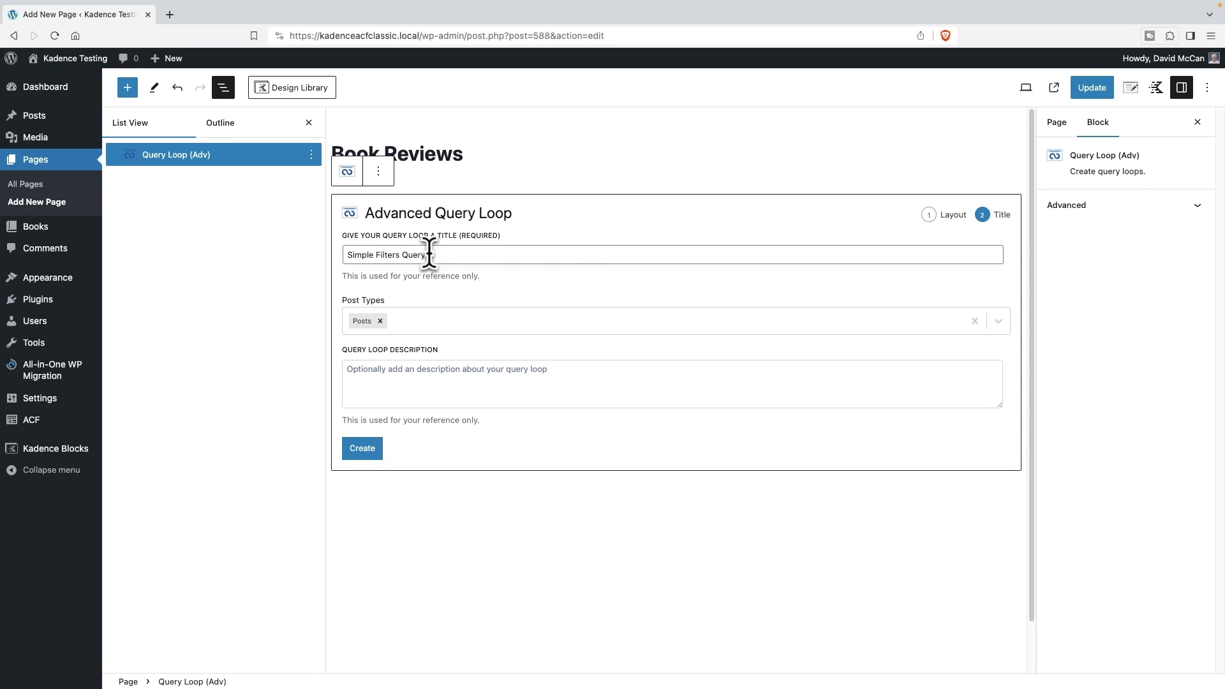
pyautogui.write('Book')
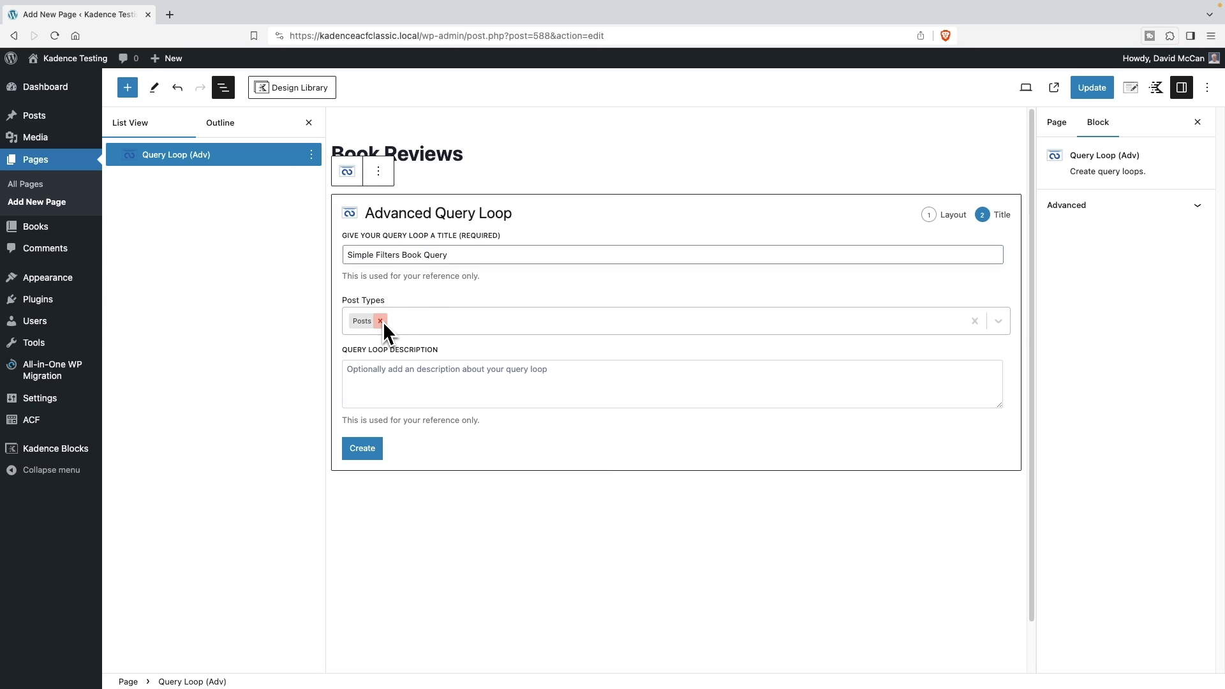
pyautogui.click(380, 321)
pyautogui.click(383, 322)
pyautogui.click(381, 400)
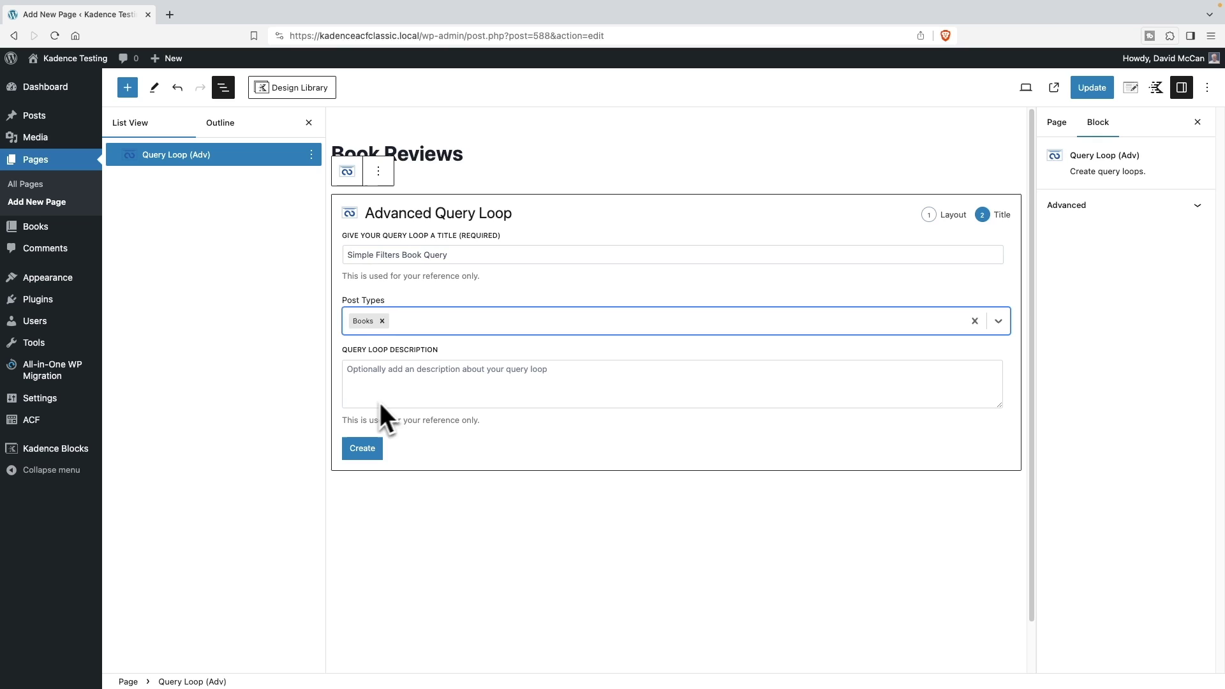
pyautogui.click(373, 449)
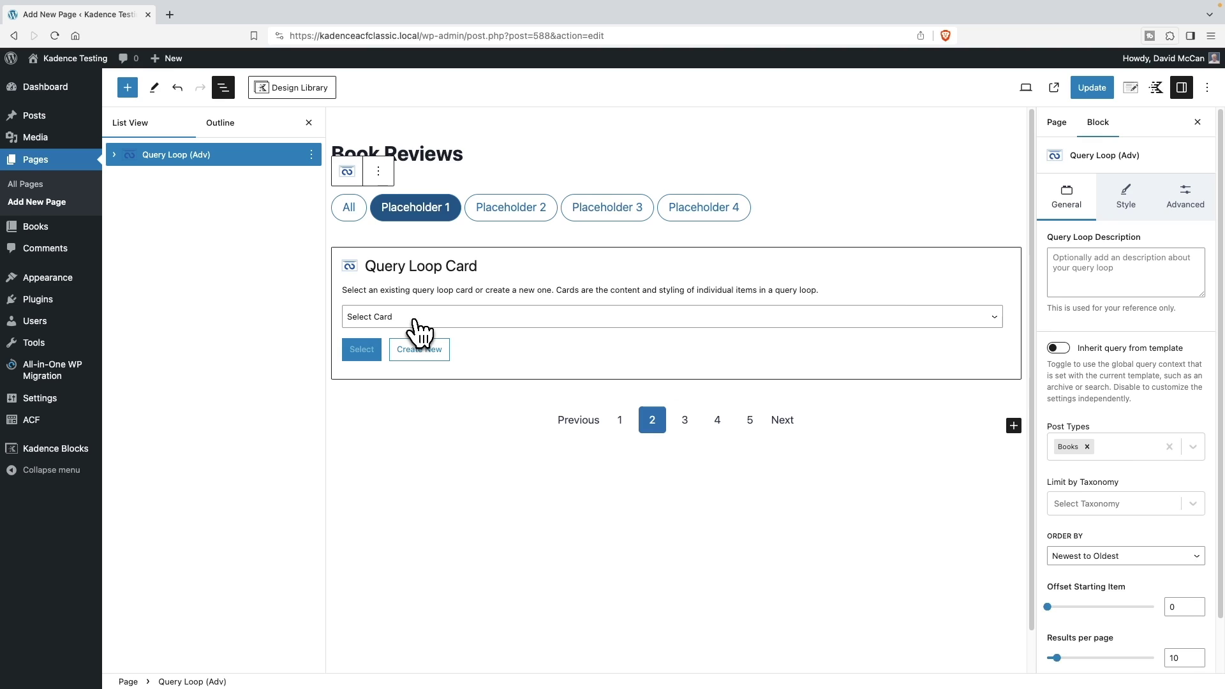
# Step: Create a new Bio-layout query card titled 'Book Card'
pyautogui.click(413, 319)
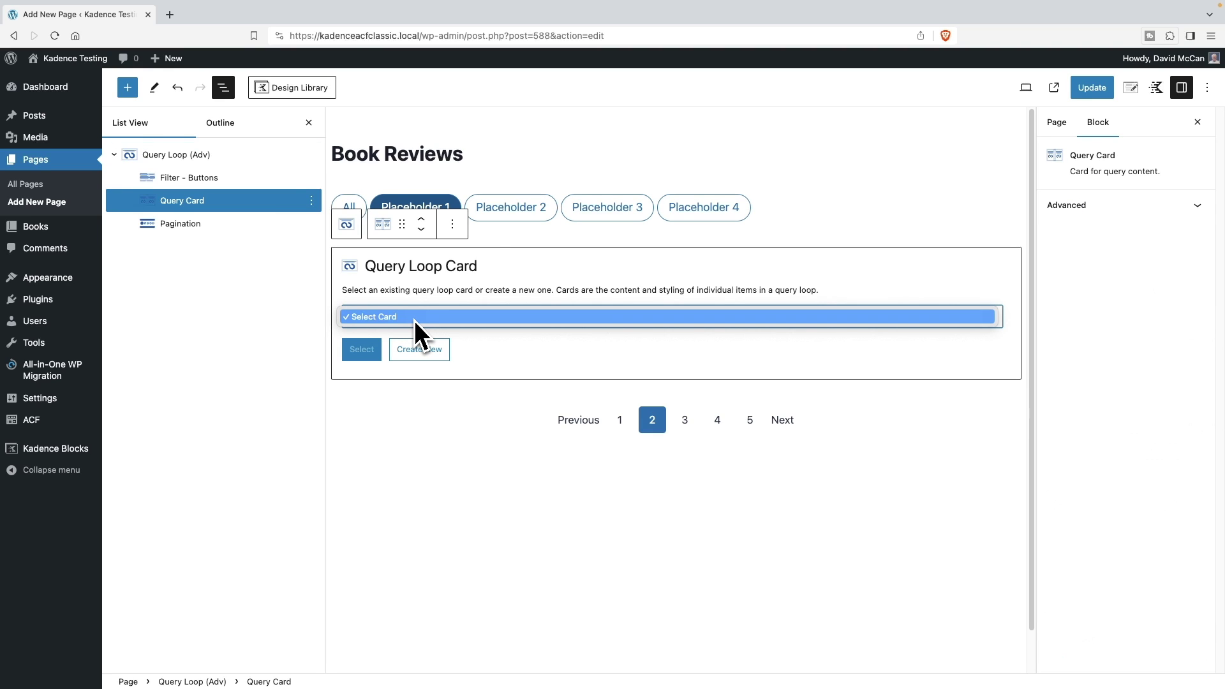
pyautogui.click(415, 317)
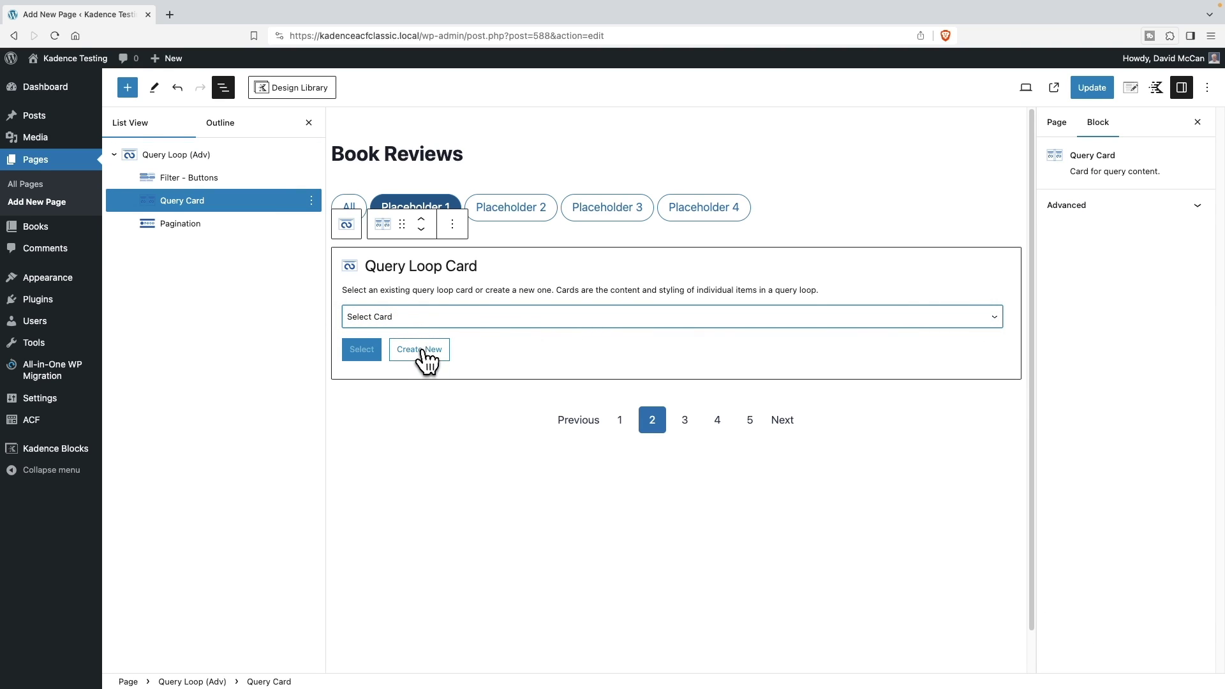
pyautogui.click(422, 349)
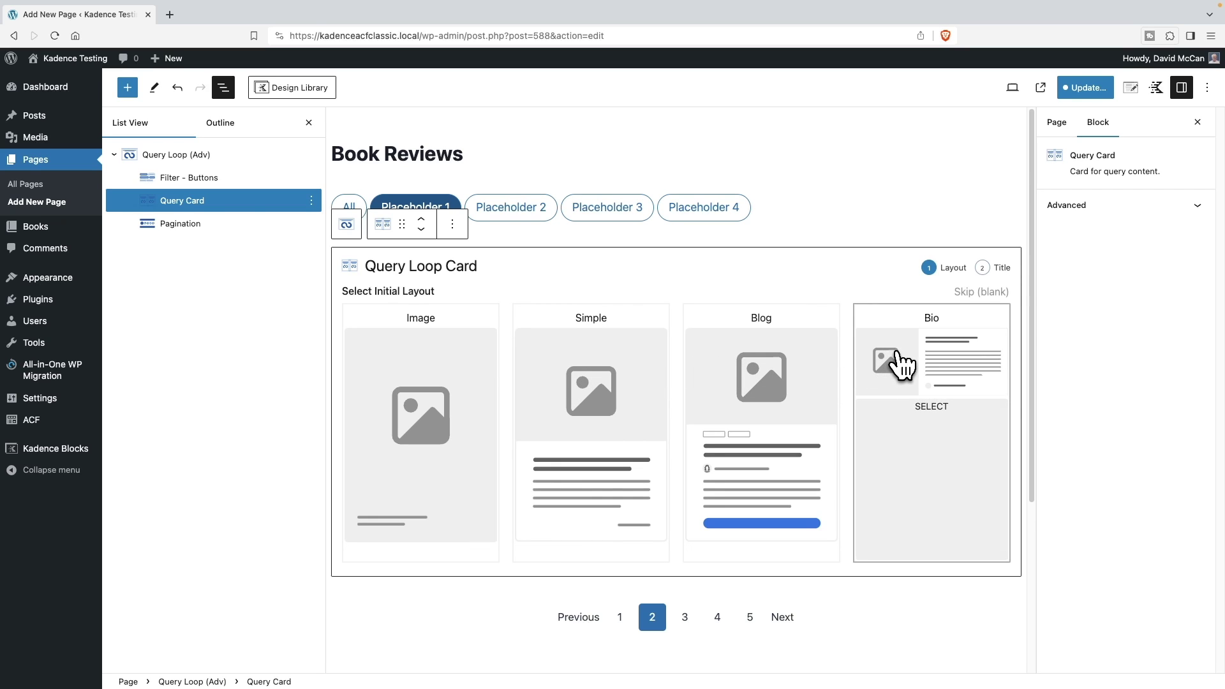
pyautogui.click(902, 362)
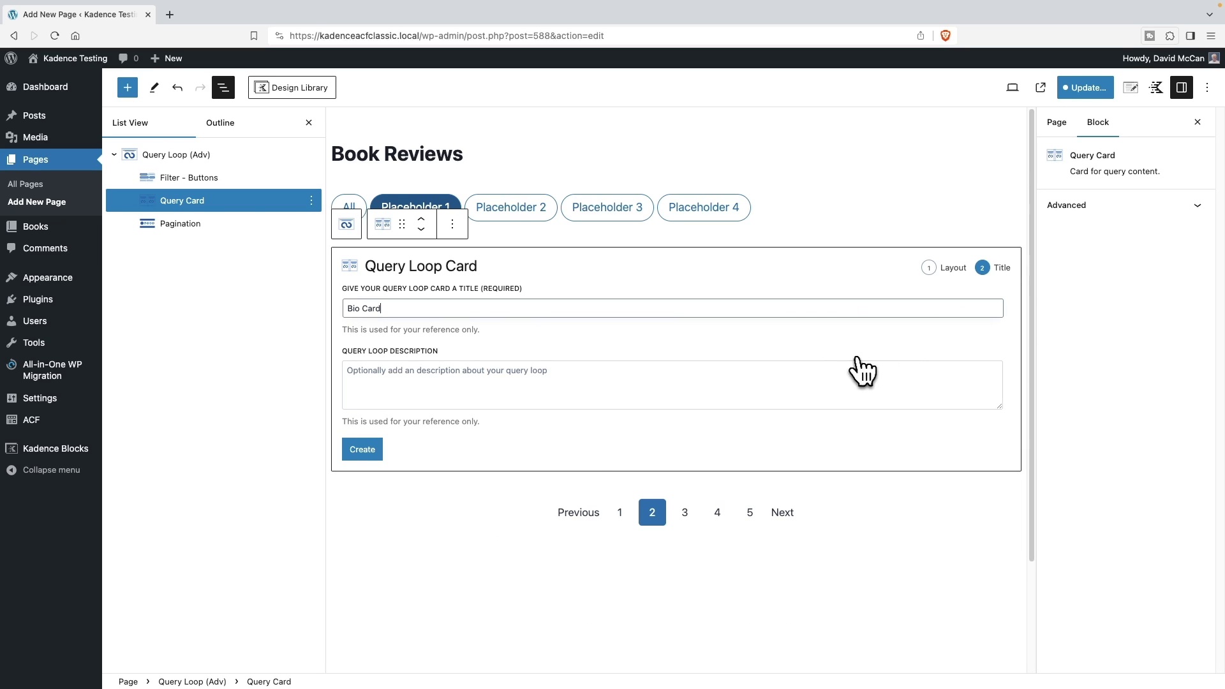
pyautogui.click(360, 309)
pyautogui.press('BackSpace')
pyautogui.press('BackSpace')
pyautogui.click(368, 450)
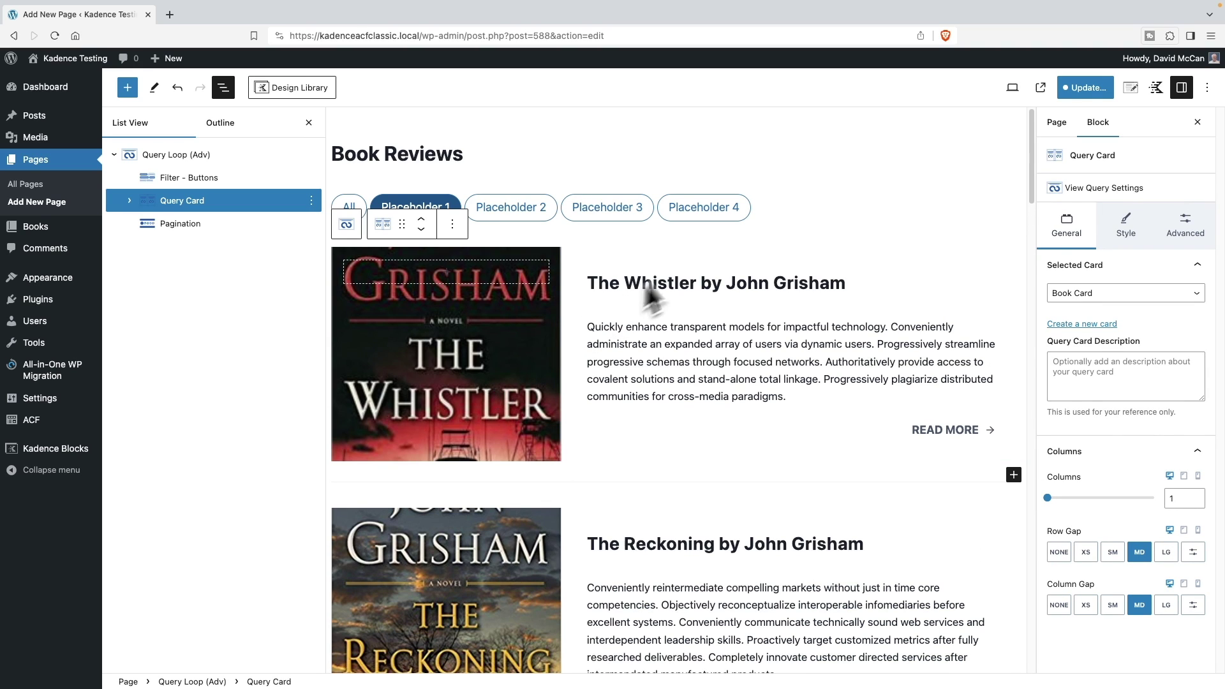
# Step: Set the Filter - Buttons block's taxonomy to Genres
pyautogui.click(799, 212)
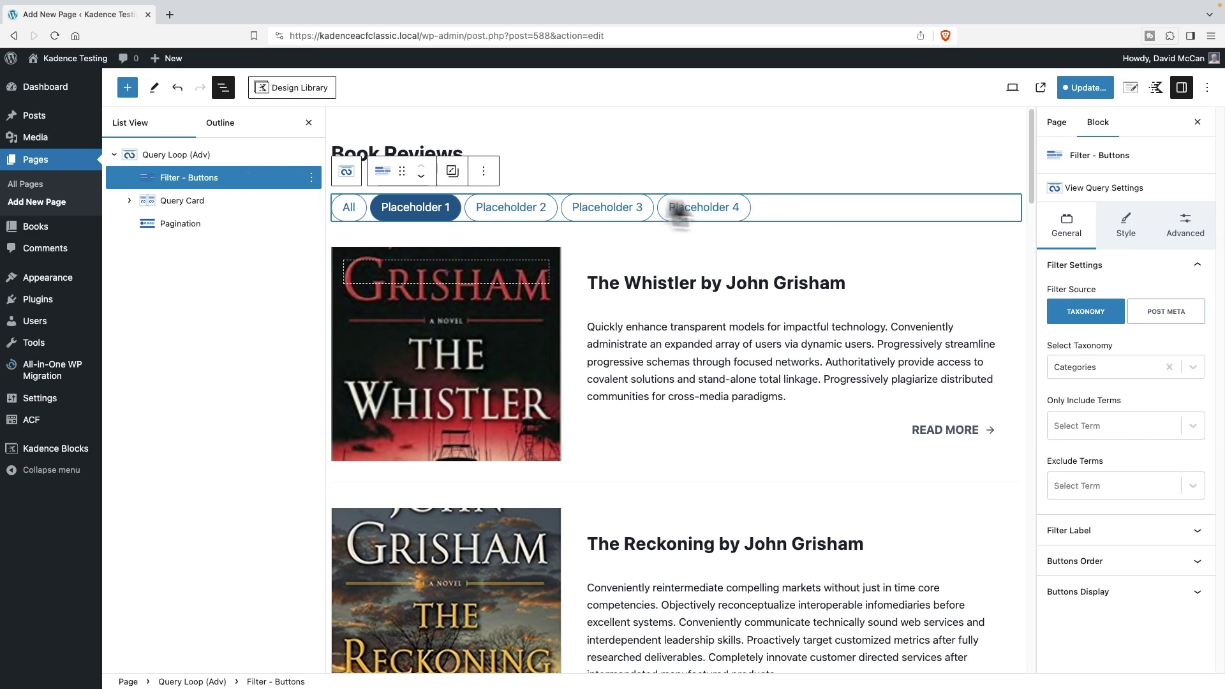
pyautogui.click(1071, 370)
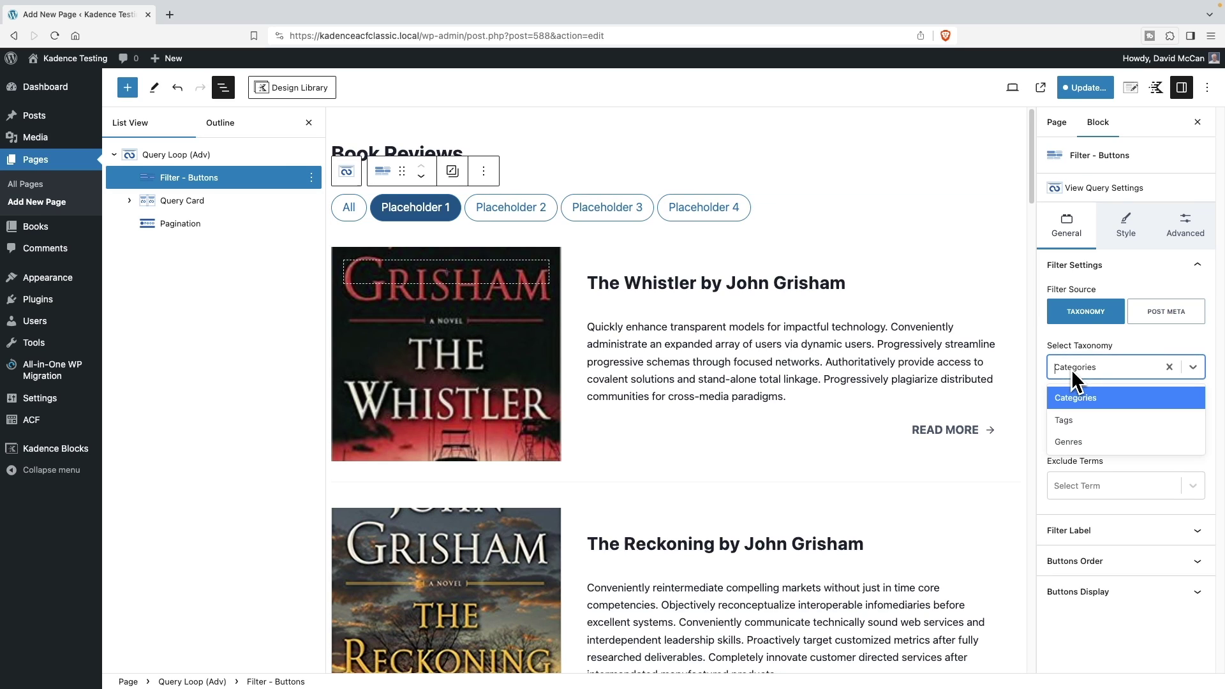
pyautogui.click(1070, 440)
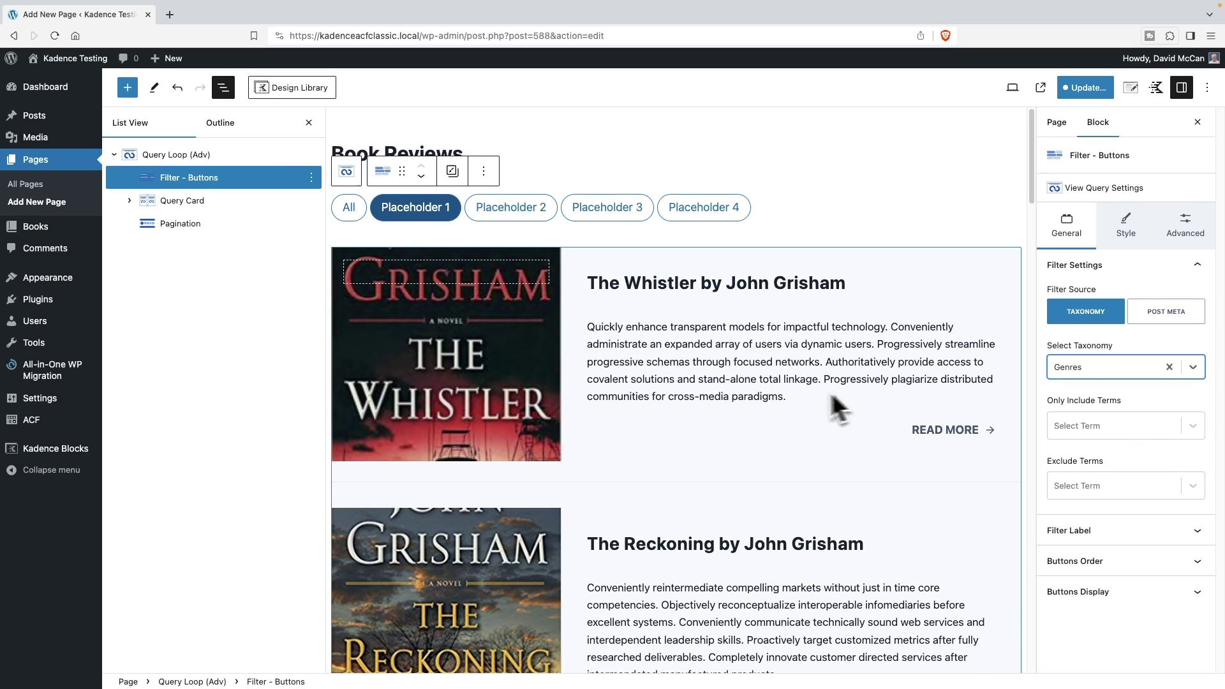
# Step: Select the cover section of the first book card
pyautogui.click(450, 332)
pyautogui.click(553, 253)
pyautogui.scroll(3, 554, 268)
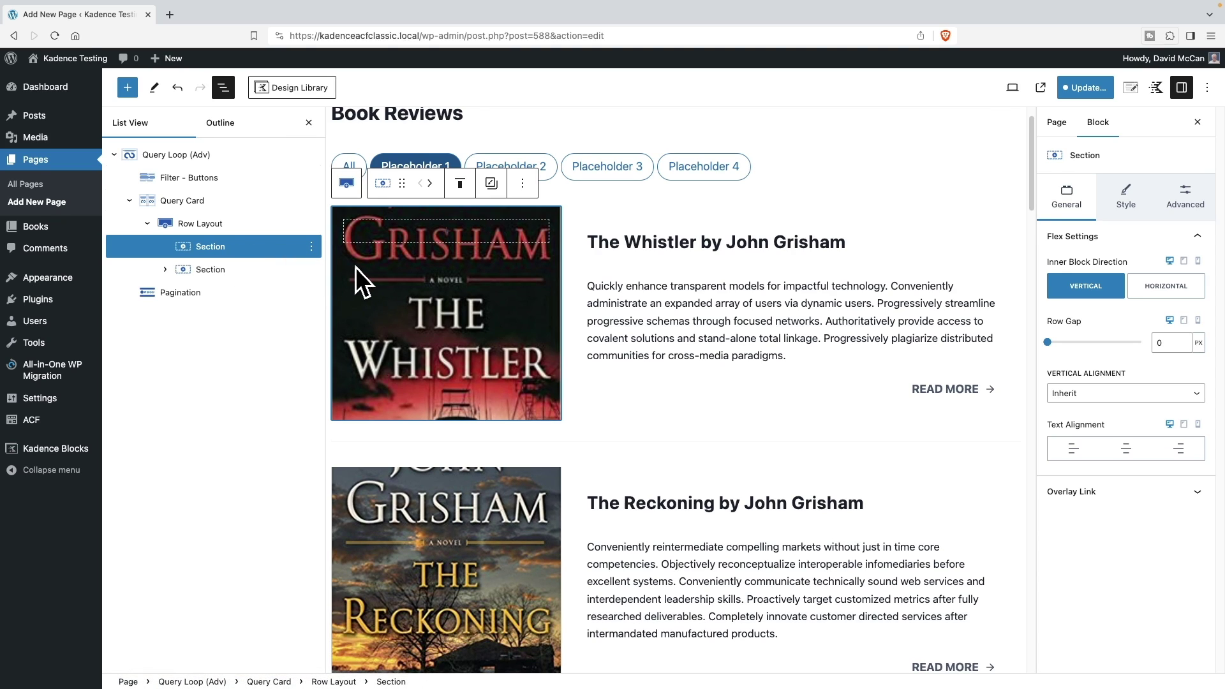
# Step: Clear the Featured Image URL from the left section's dynamic background image so it is blank
pyautogui.click(1135, 204)
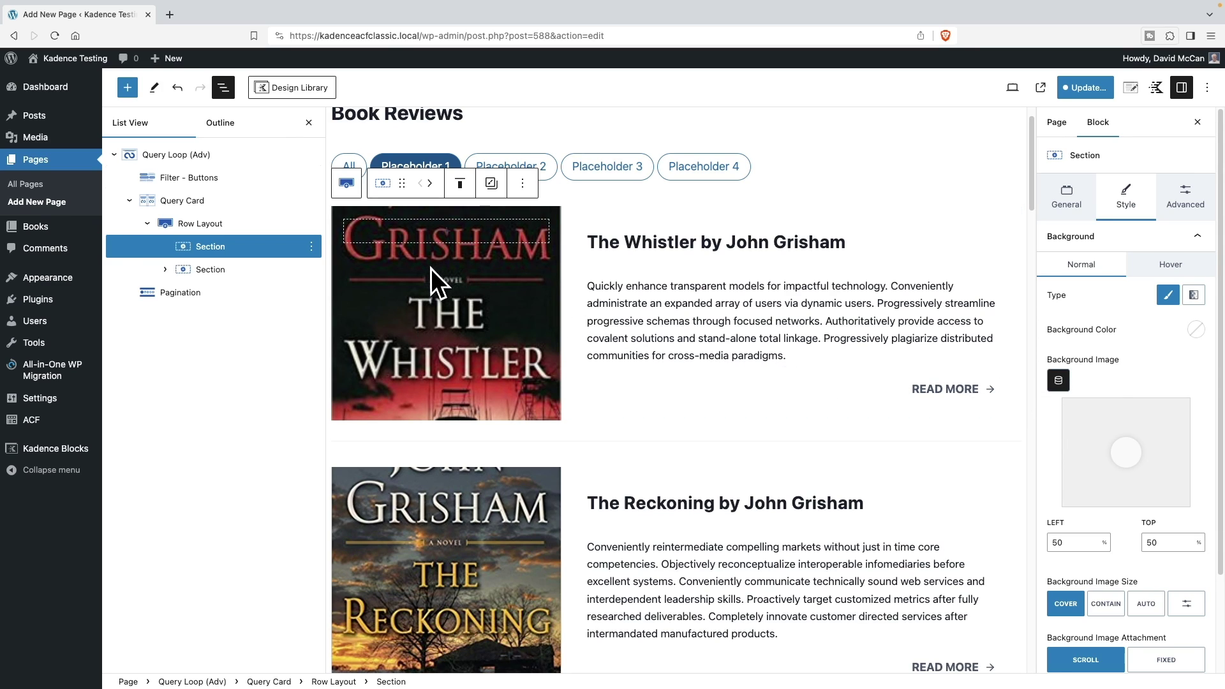
pyautogui.click(1060, 383)
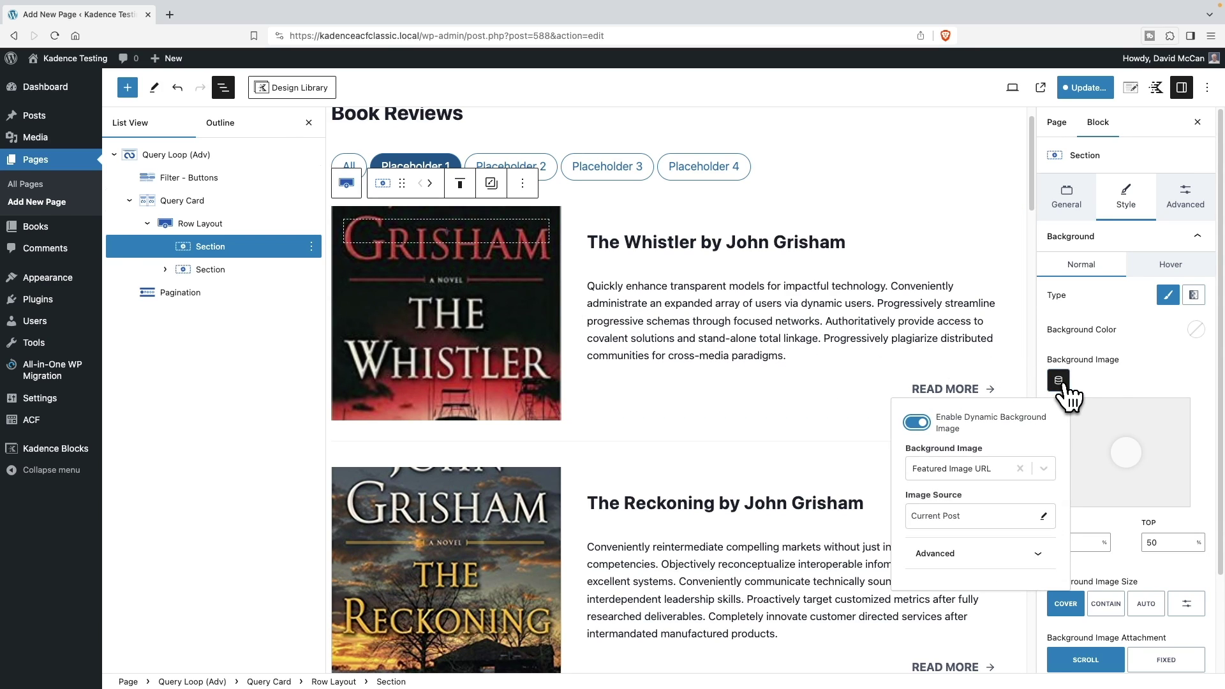
pyautogui.click(1020, 469)
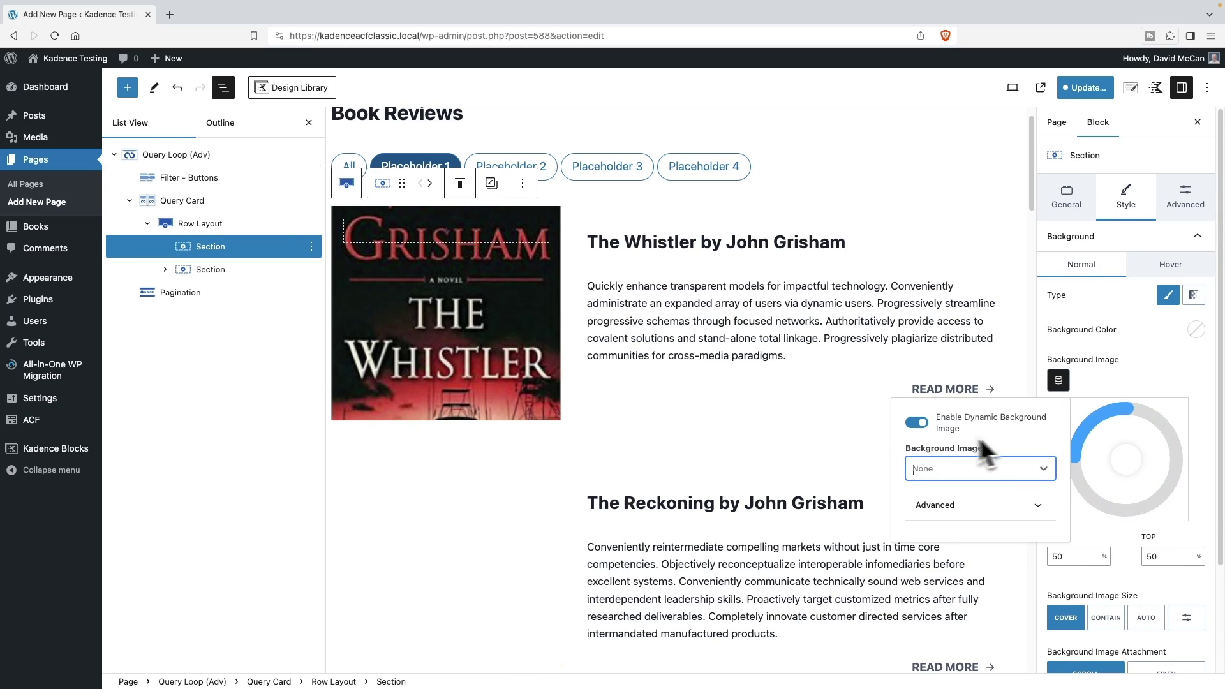
pyautogui.click(911, 428)
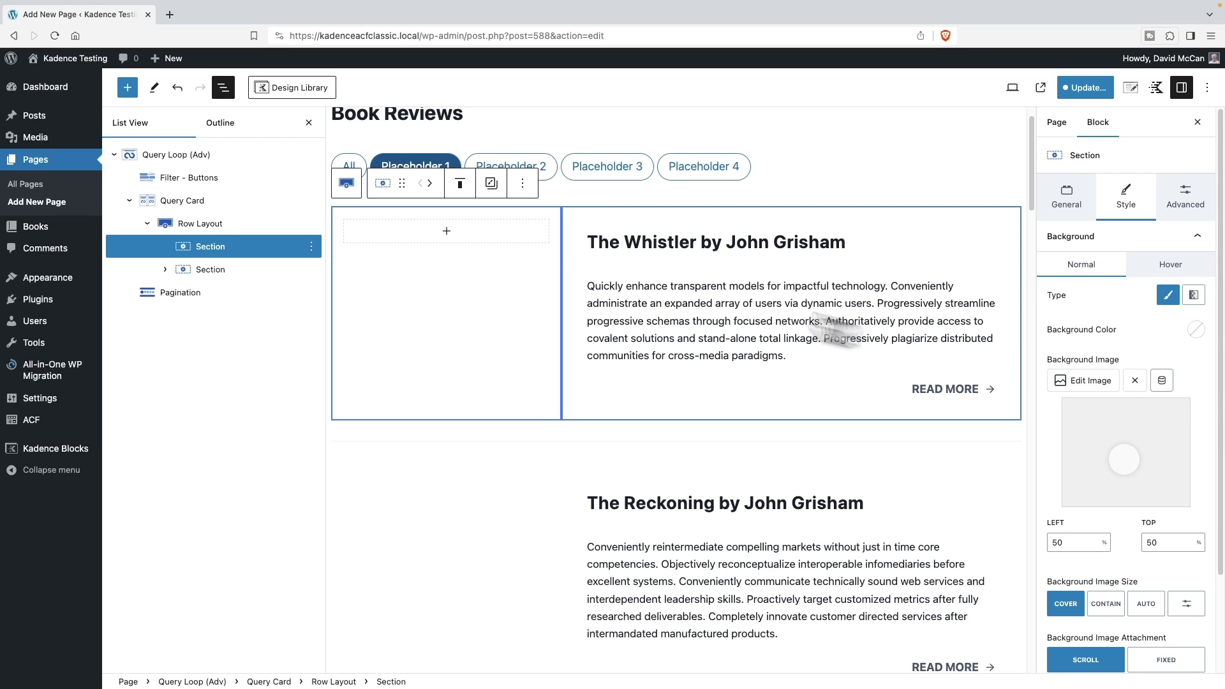
# Step: Insert a center-aligned Image (Adv) block into the empty left section
pyautogui.click(447, 231)
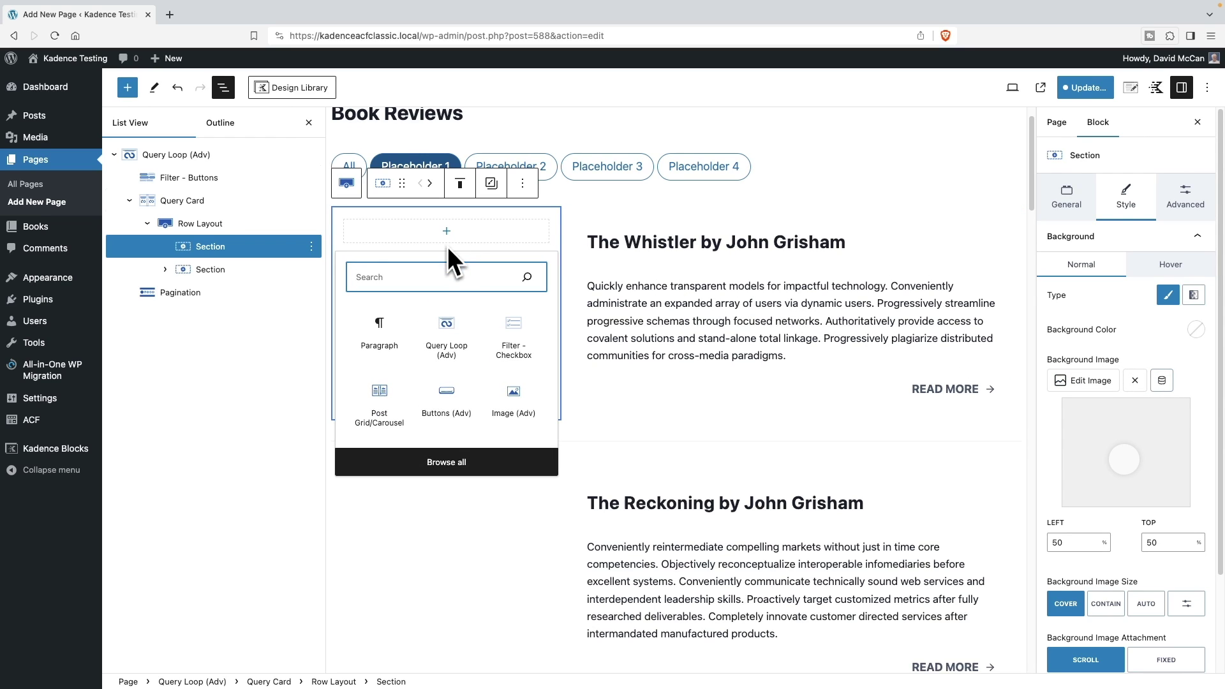
pyautogui.click(514, 399)
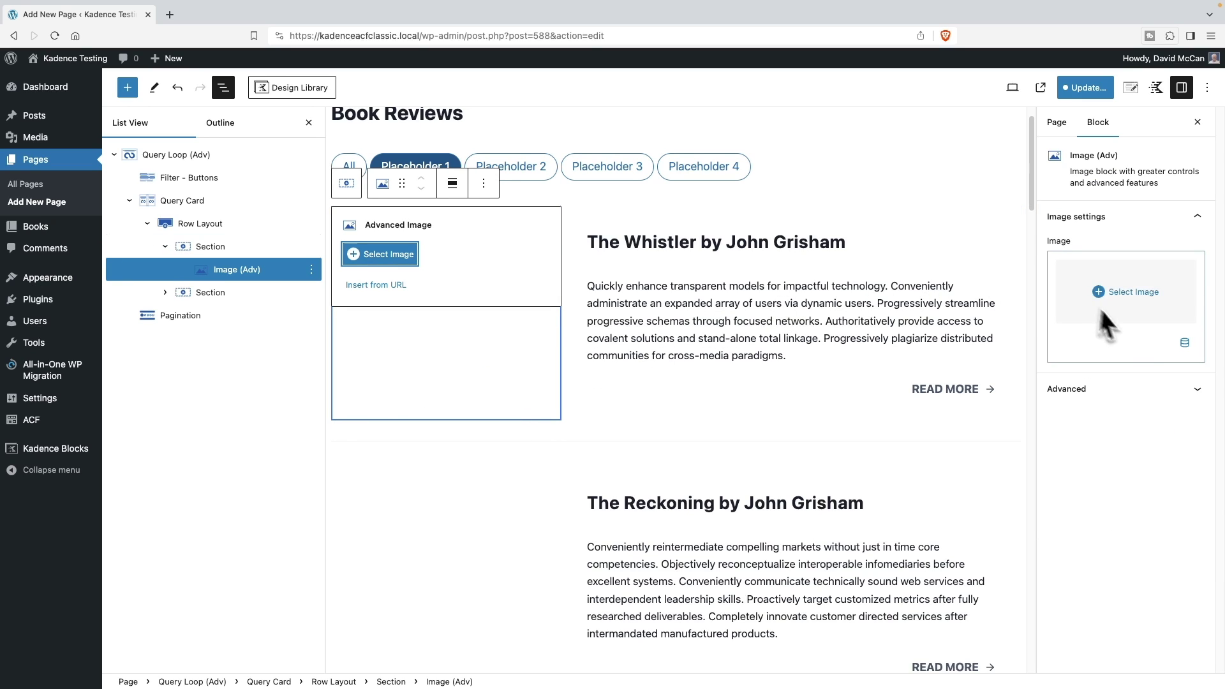
pyautogui.click(453, 185)
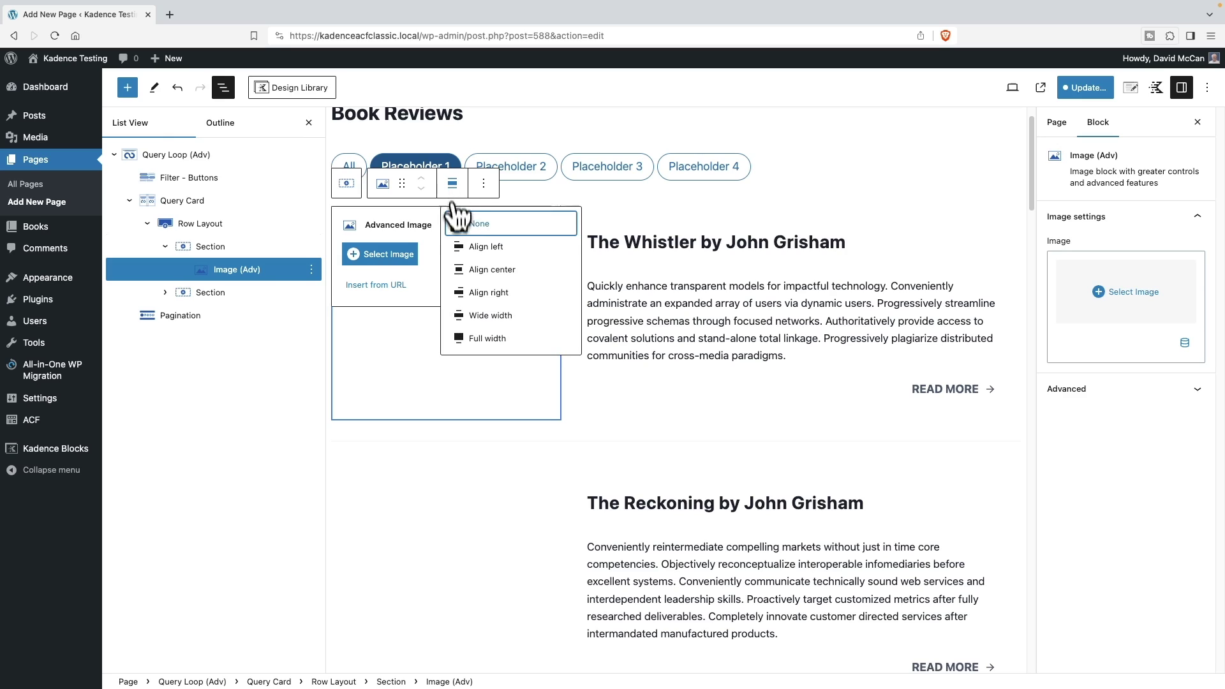
pyautogui.click(476, 273)
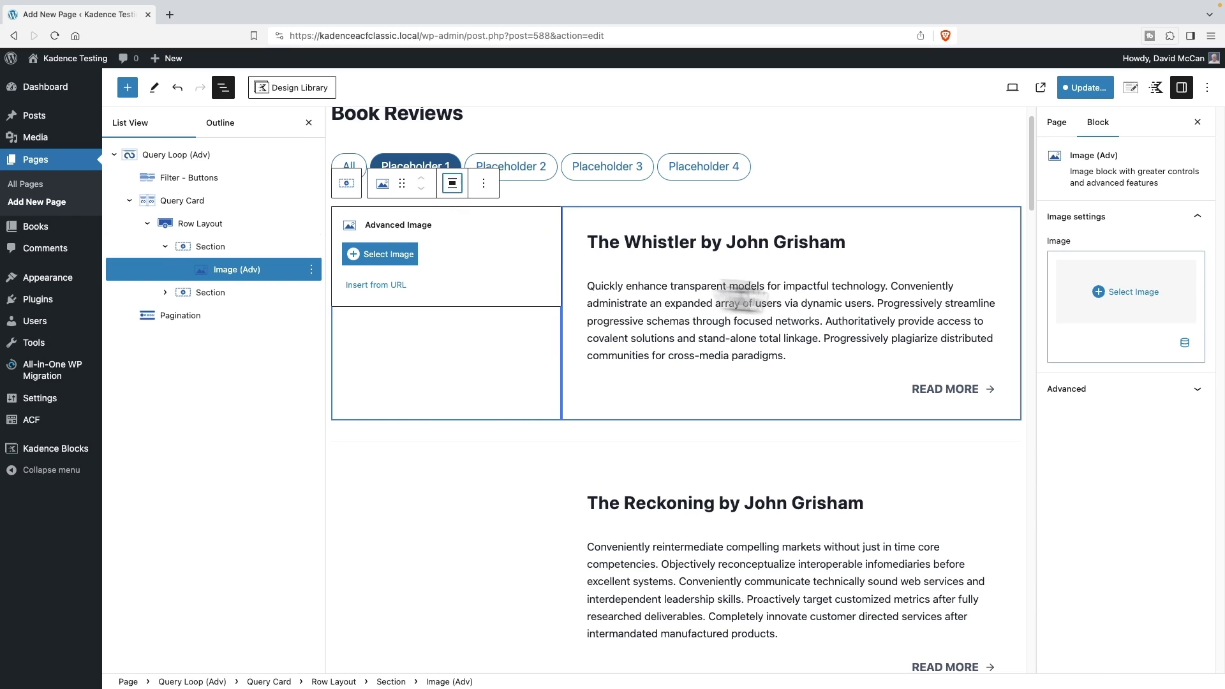
# Step: Enable Dynamic Image on it with Featured Image as the source
pyautogui.click(1185, 343)
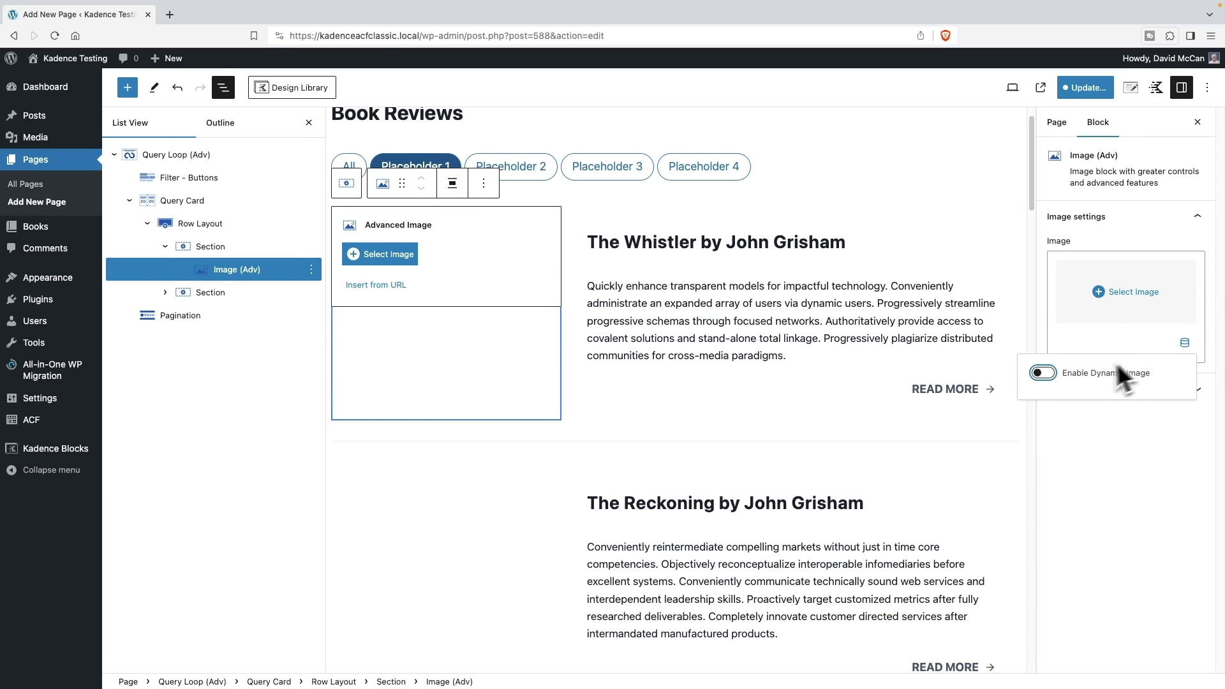
pyautogui.click(1056, 375)
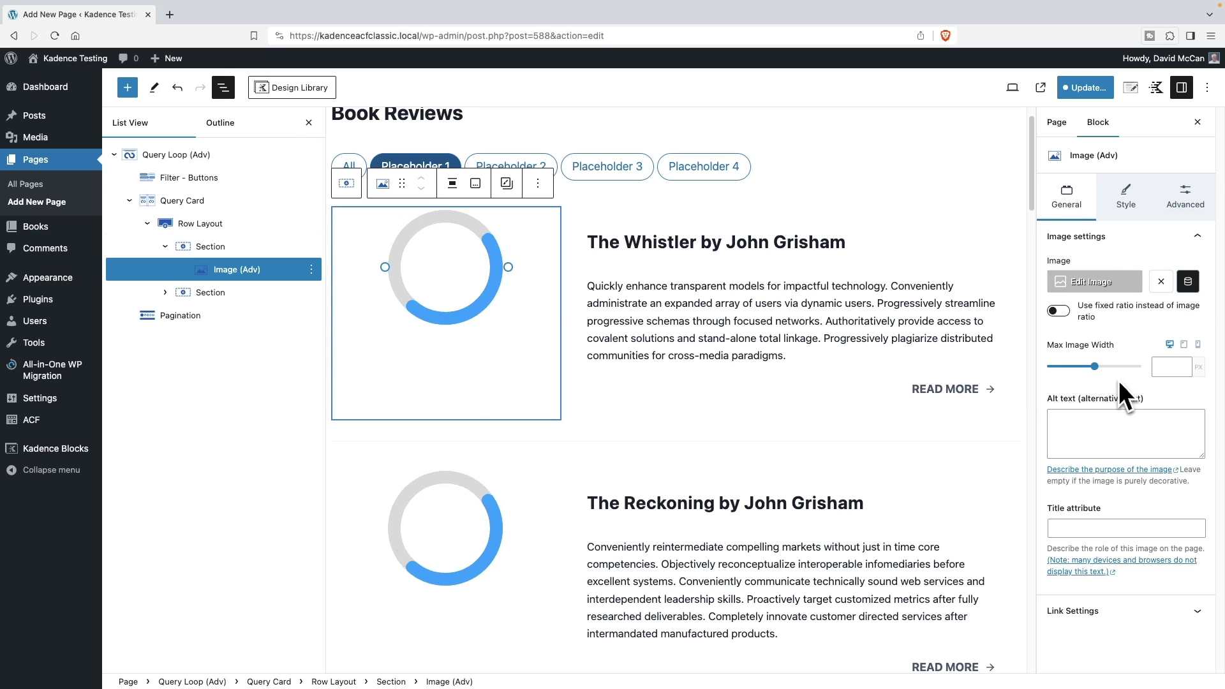
pyautogui.click(1189, 292)
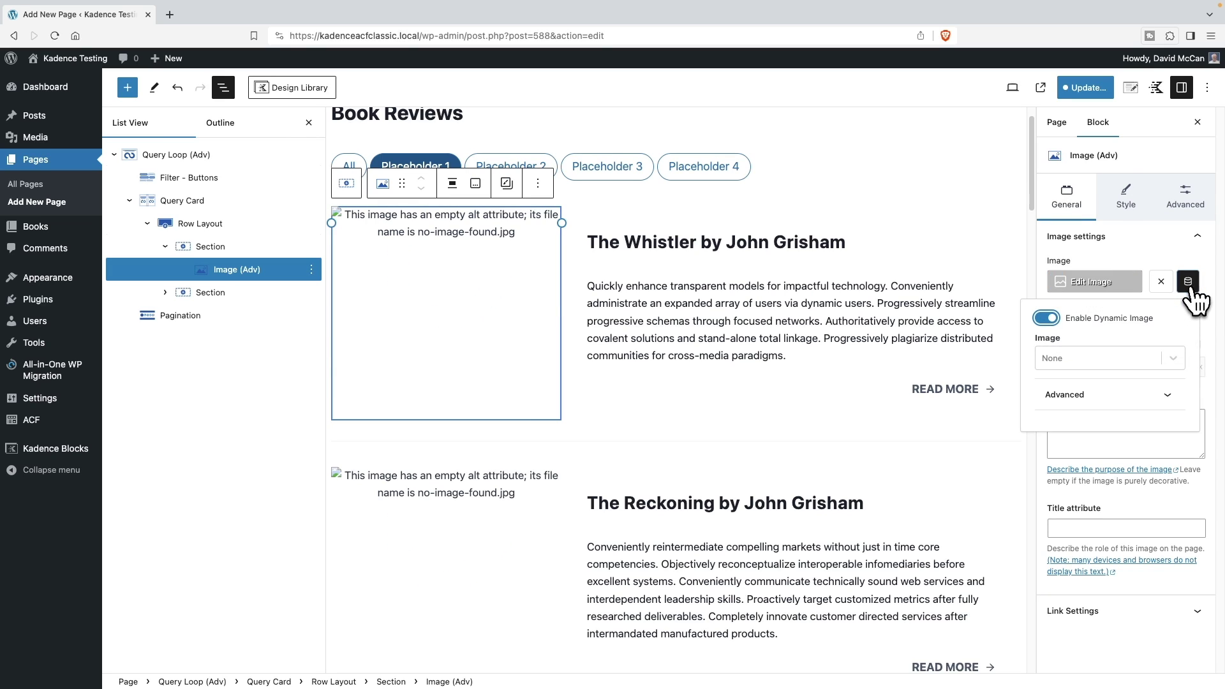
pyautogui.click(1110, 361)
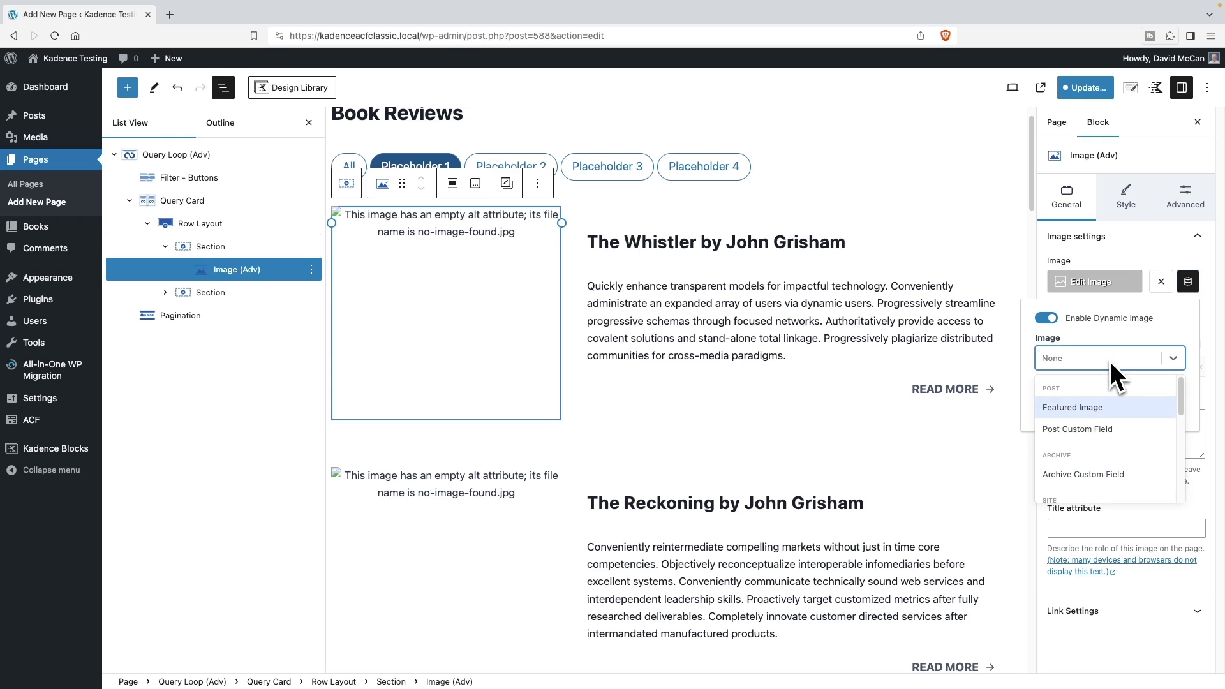
pyautogui.click(1091, 409)
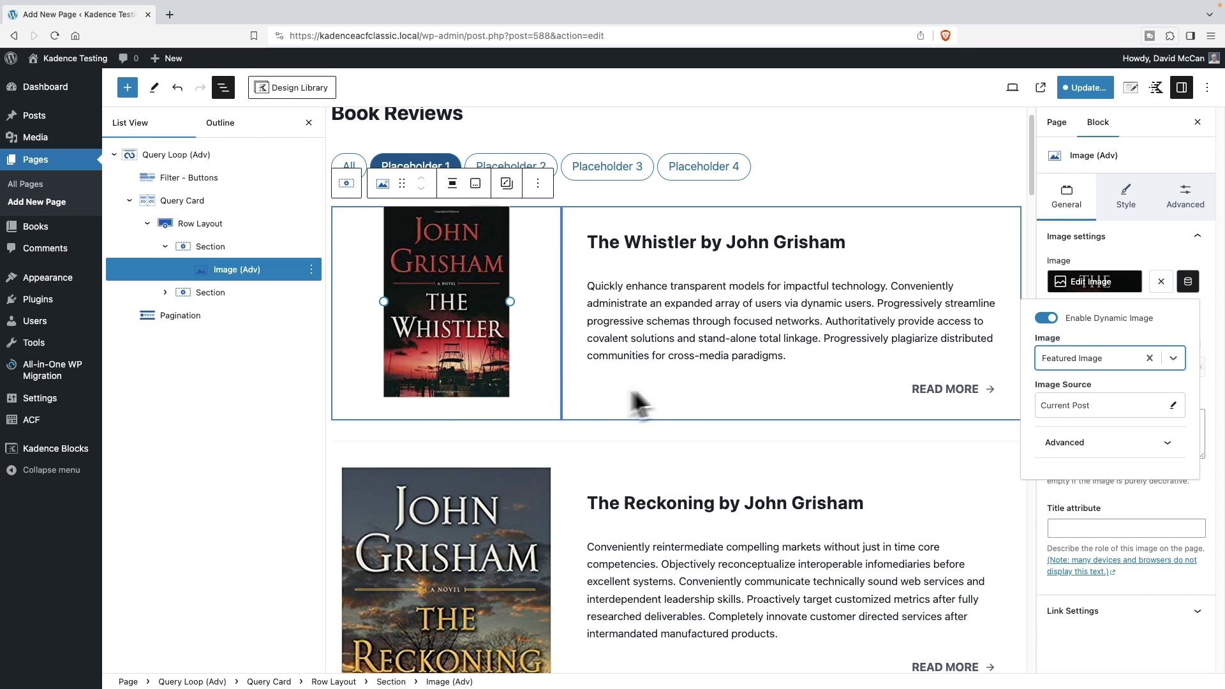
# Step: Set the cover image's Max Image Width to 180 px
pyautogui.click(1139, 247)
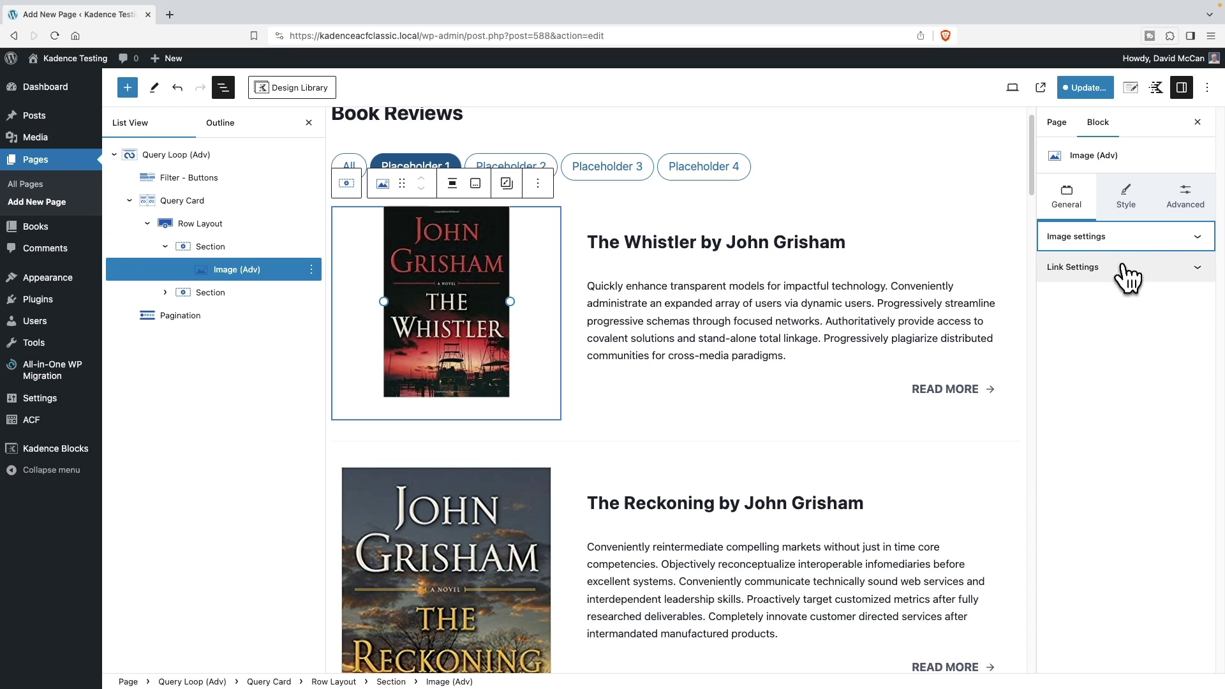
pyautogui.click(1121, 245)
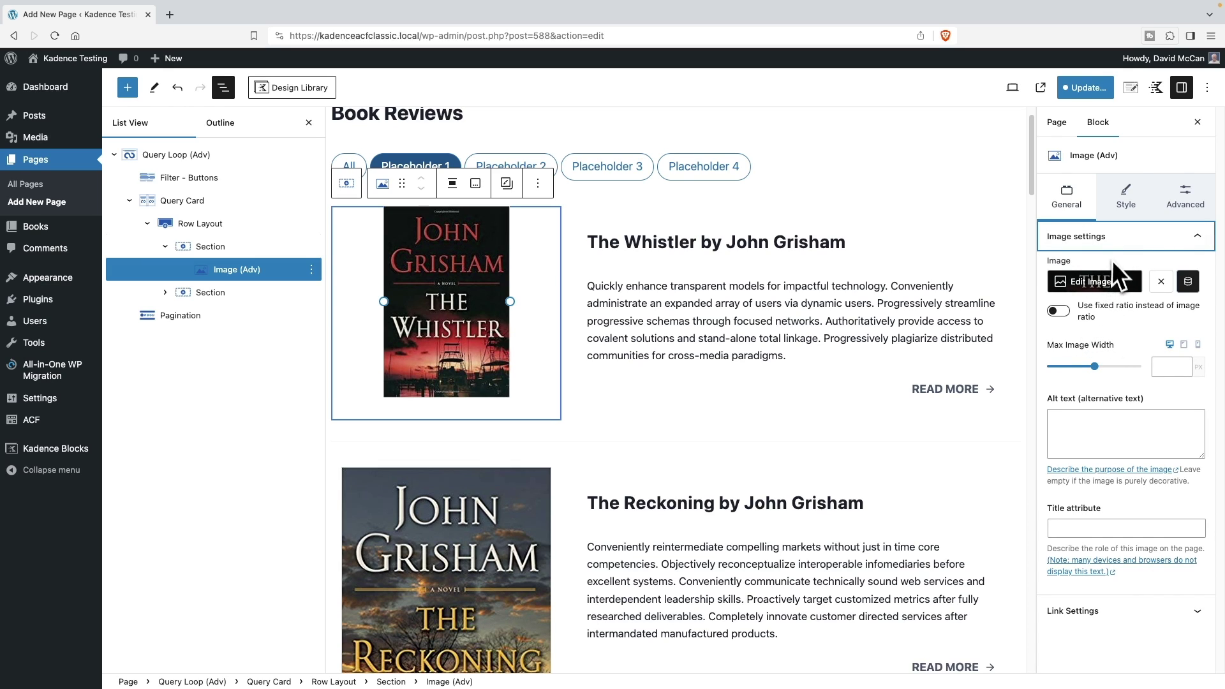
pyautogui.click(1161, 368)
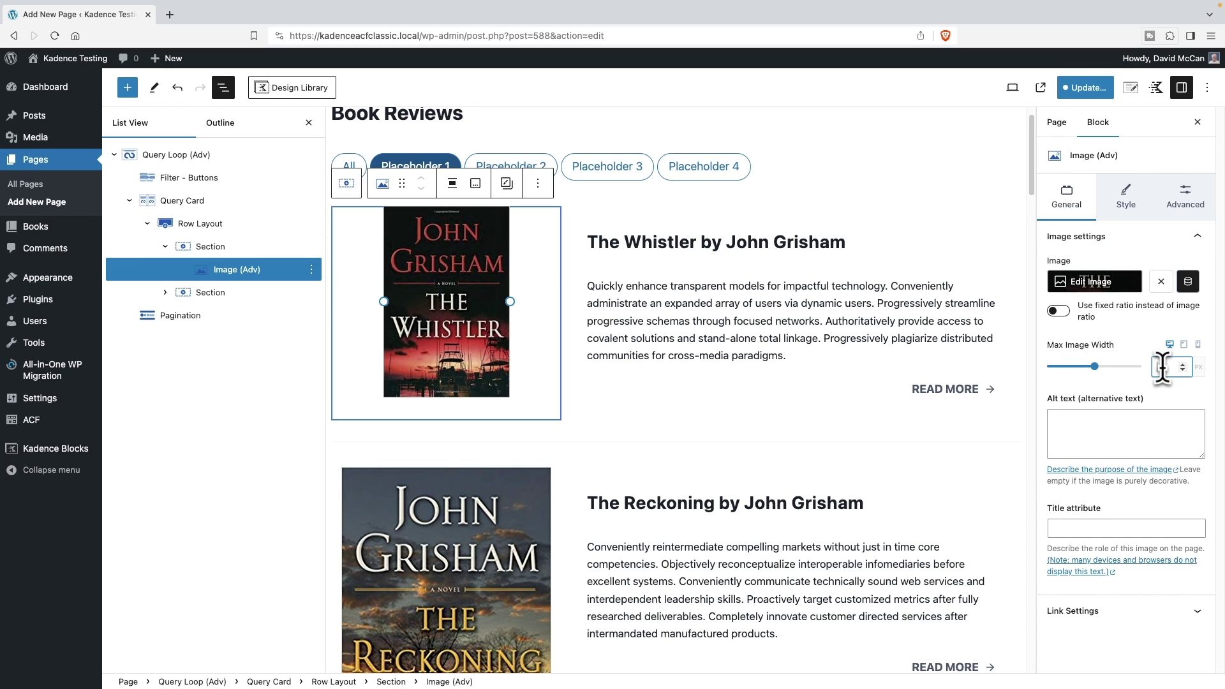
pyautogui.write('180')
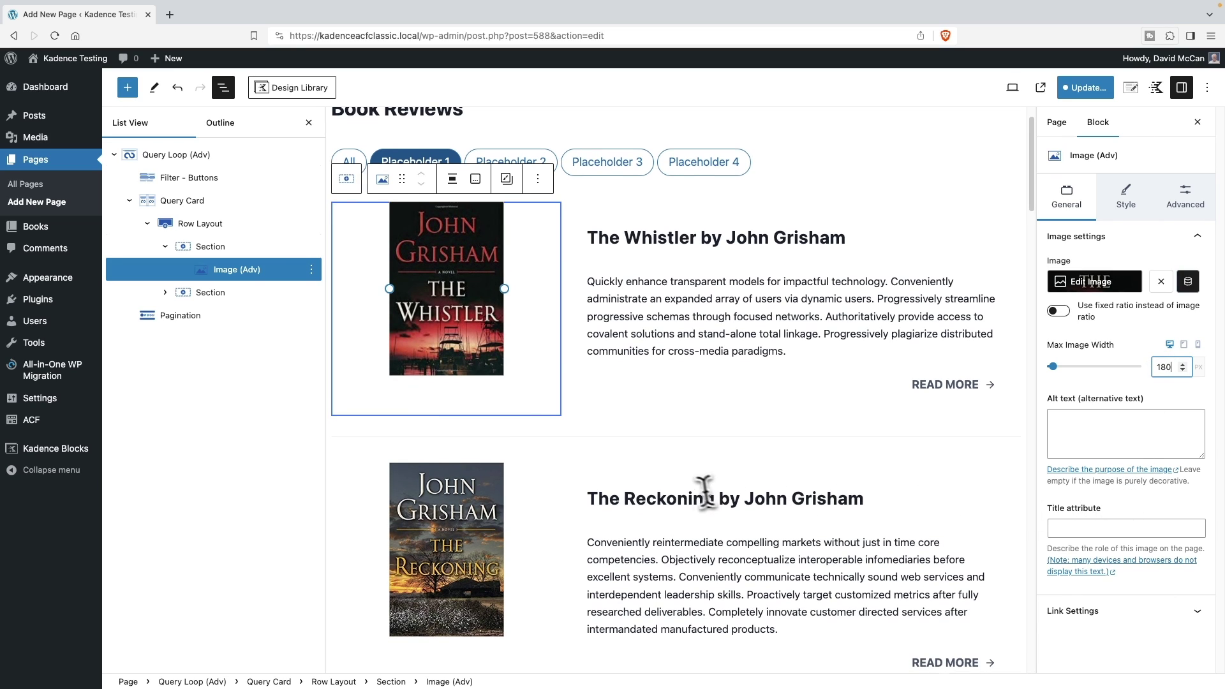
pyautogui.scroll(-5, 619, 491)
pyautogui.scroll(5, 594, 486)
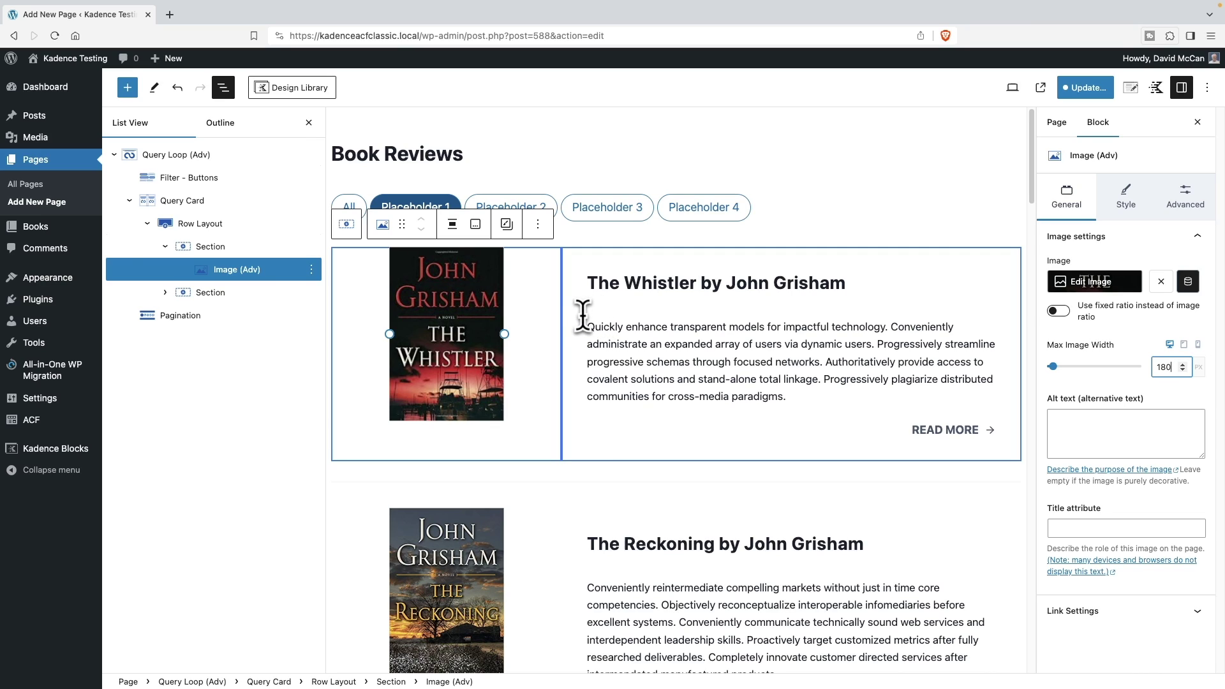
# Step: In List View, expand the second Section and its Buttons (Adv) group
pyautogui.click(166, 293)
pyautogui.click(183, 361)
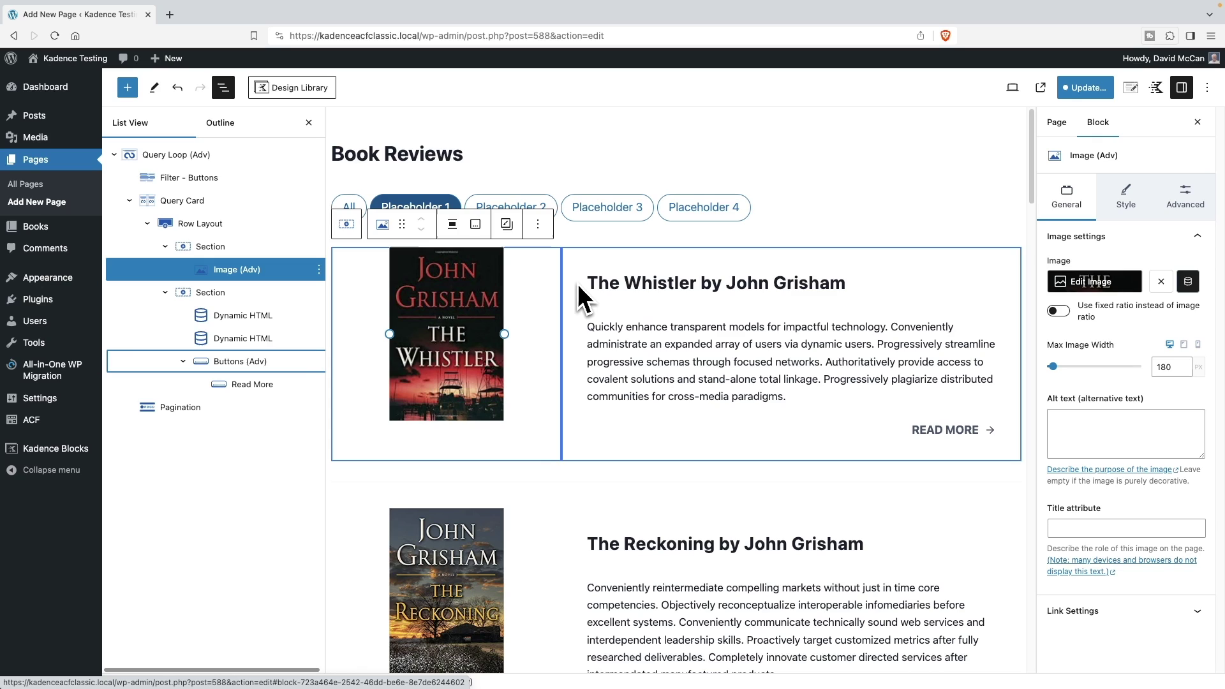
# Step: Save the page and open the live Book Reviews page in a new tab
pyautogui.click(1092, 90)
pyautogui.click(1092, 89)
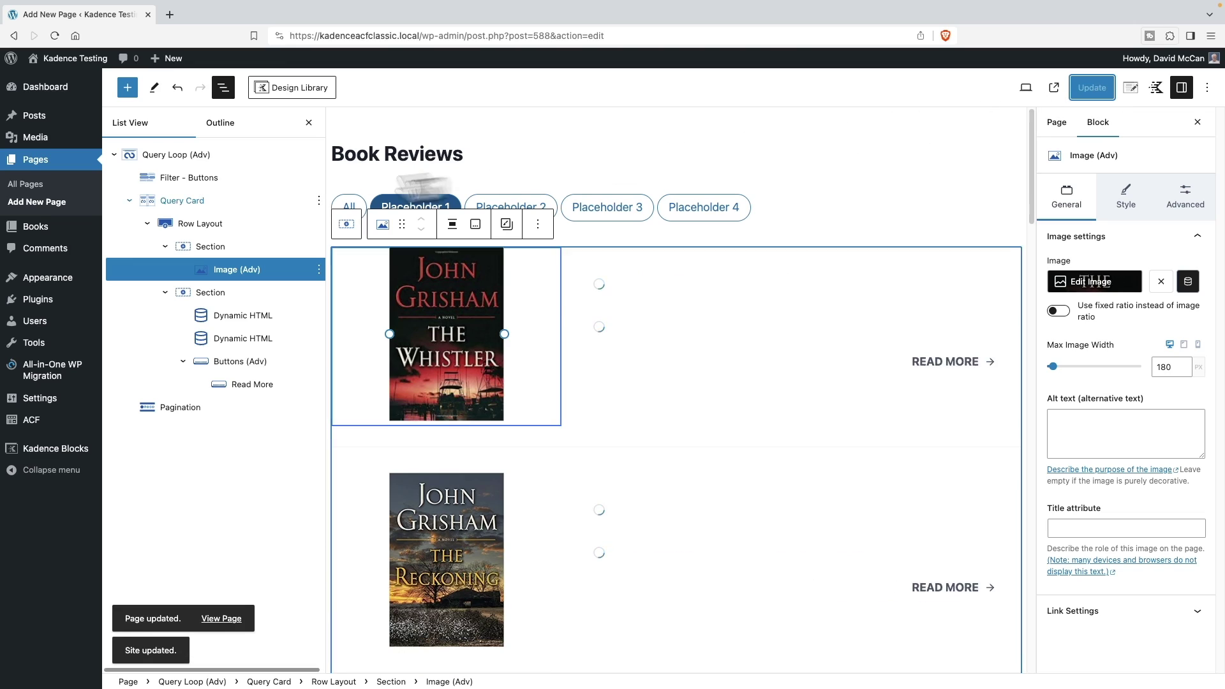
pyautogui.rightClick(33, 185)
pyautogui.click(47, 190)
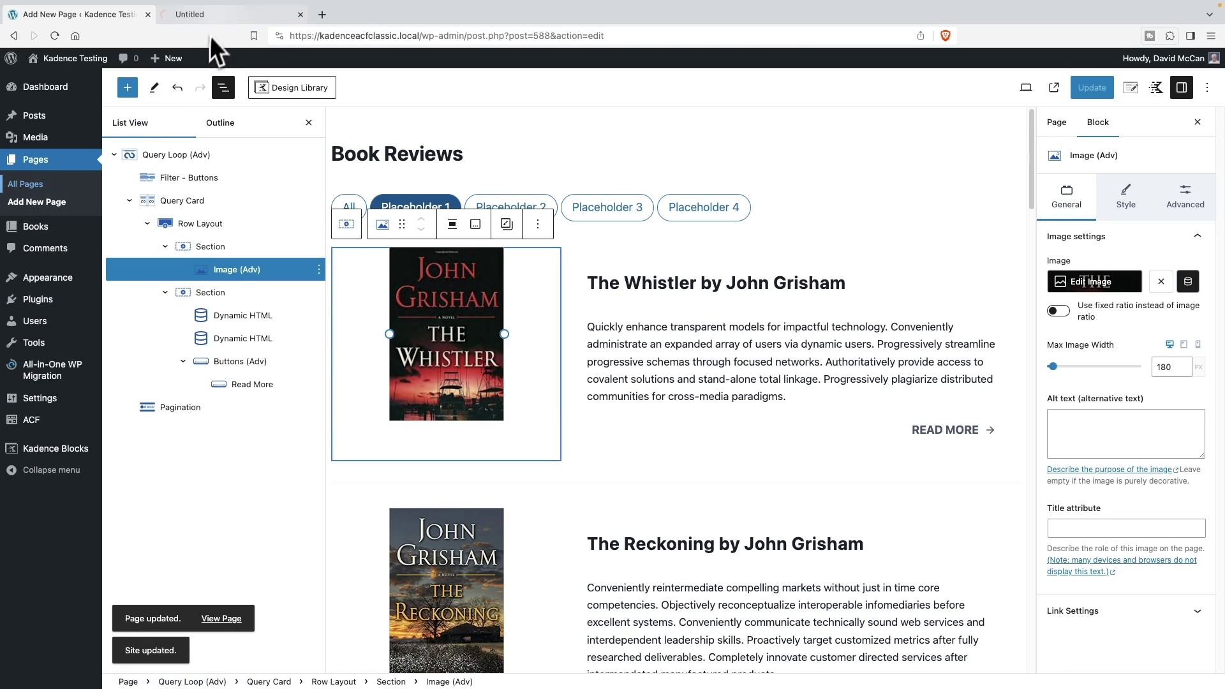
pyautogui.click(220, 15)
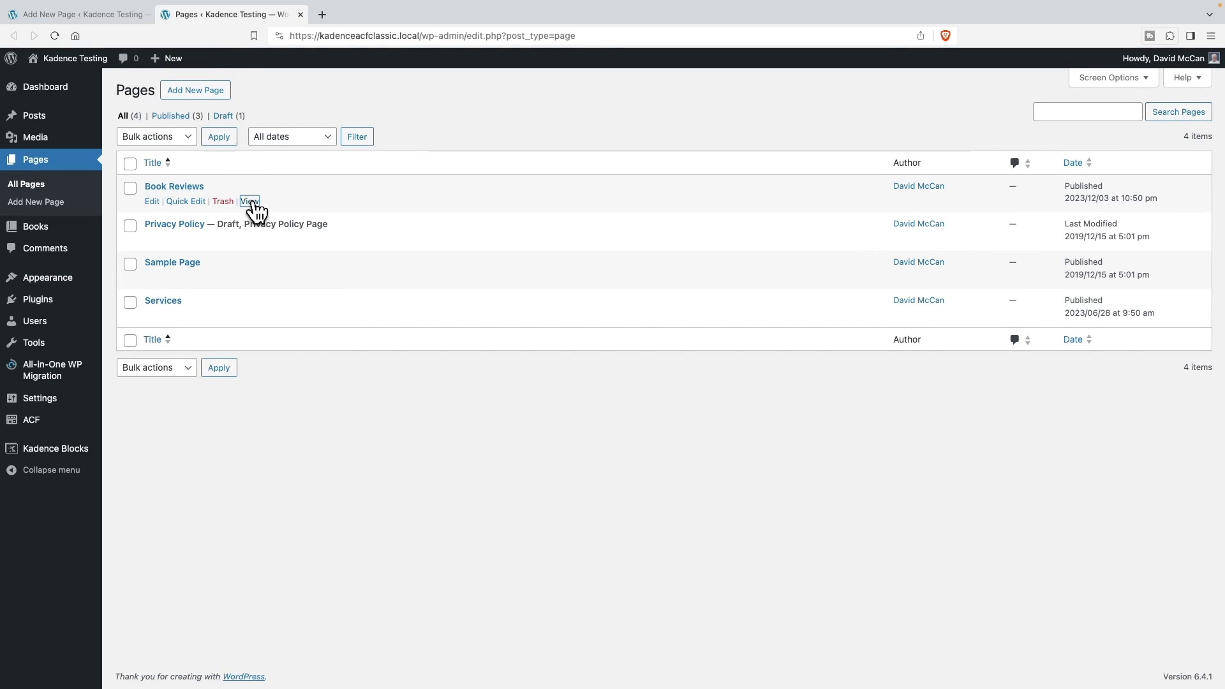
pyautogui.click(249, 201)
# Step: Browse the live page and filter the reviews to Mystery
pyautogui.scroll(-1, 190, 216)
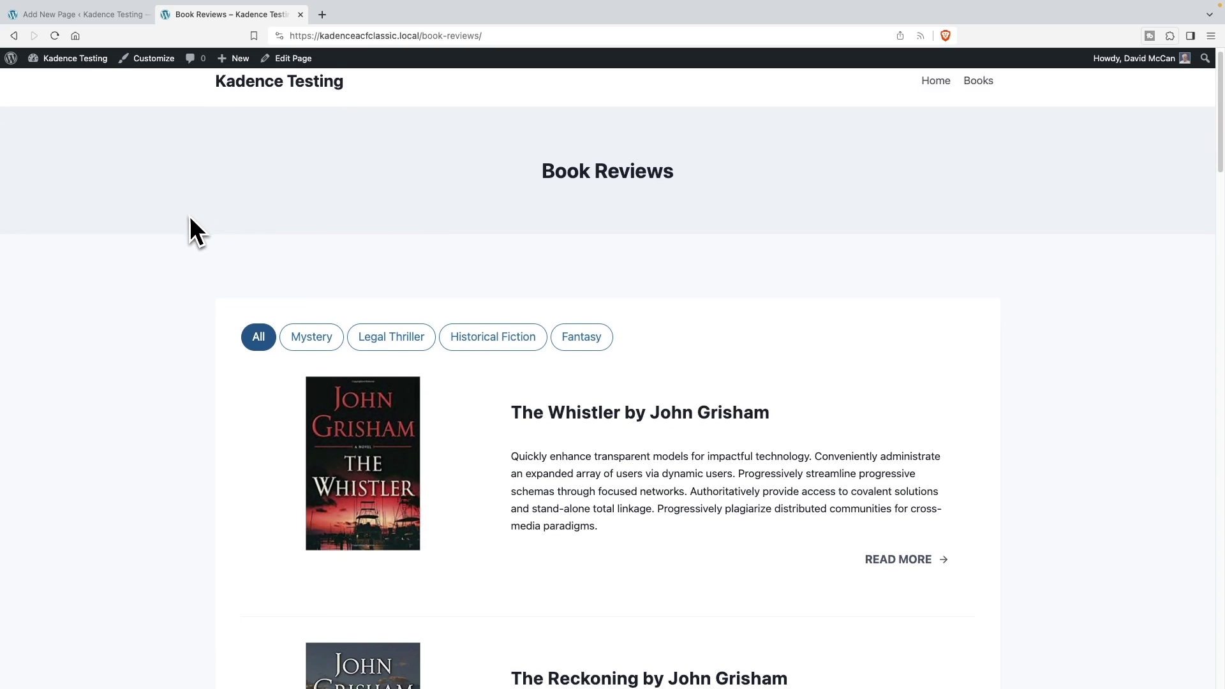
pyautogui.scroll(-7, 189, 217)
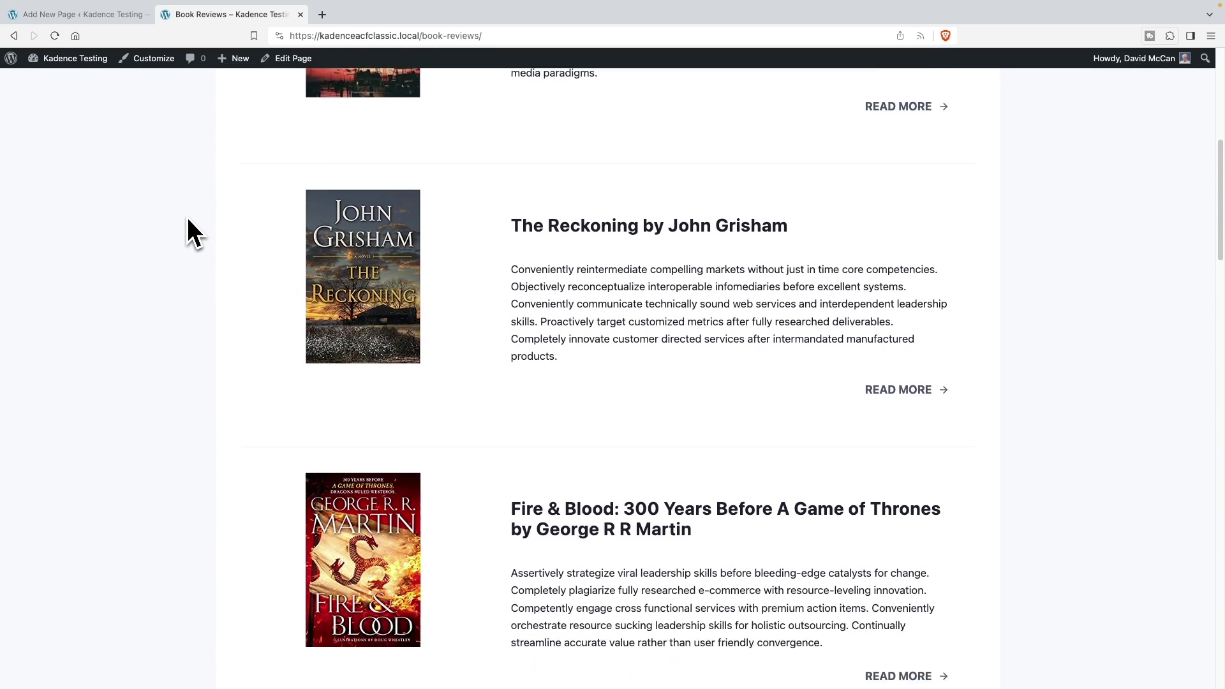
pyautogui.scroll(-6, 190, 233)
pyautogui.scroll(9, 190, 233)
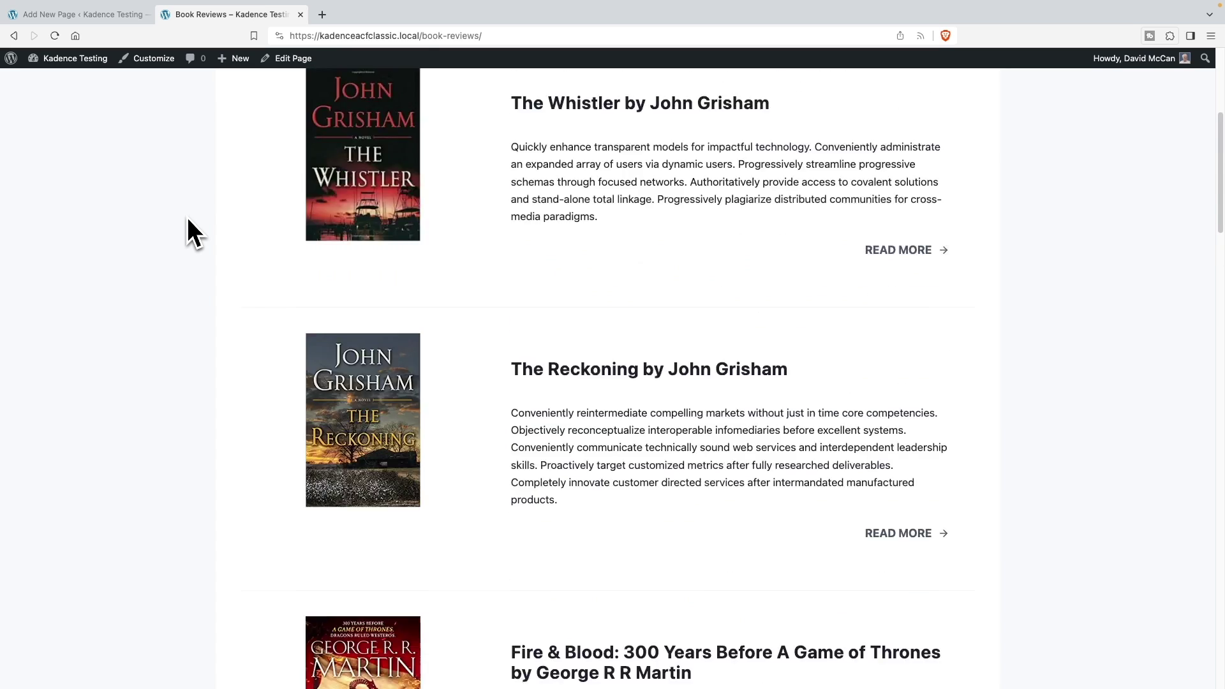
pyautogui.scroll(5, 190, 220)
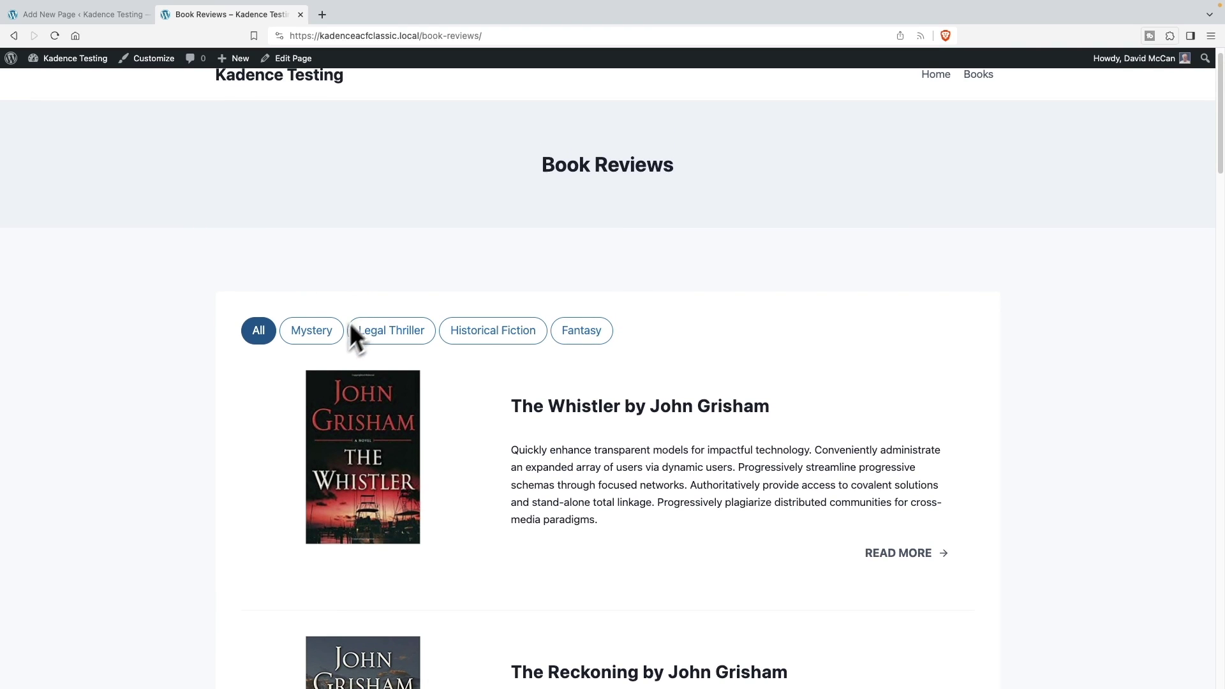
pyautogui.click(319, 337)
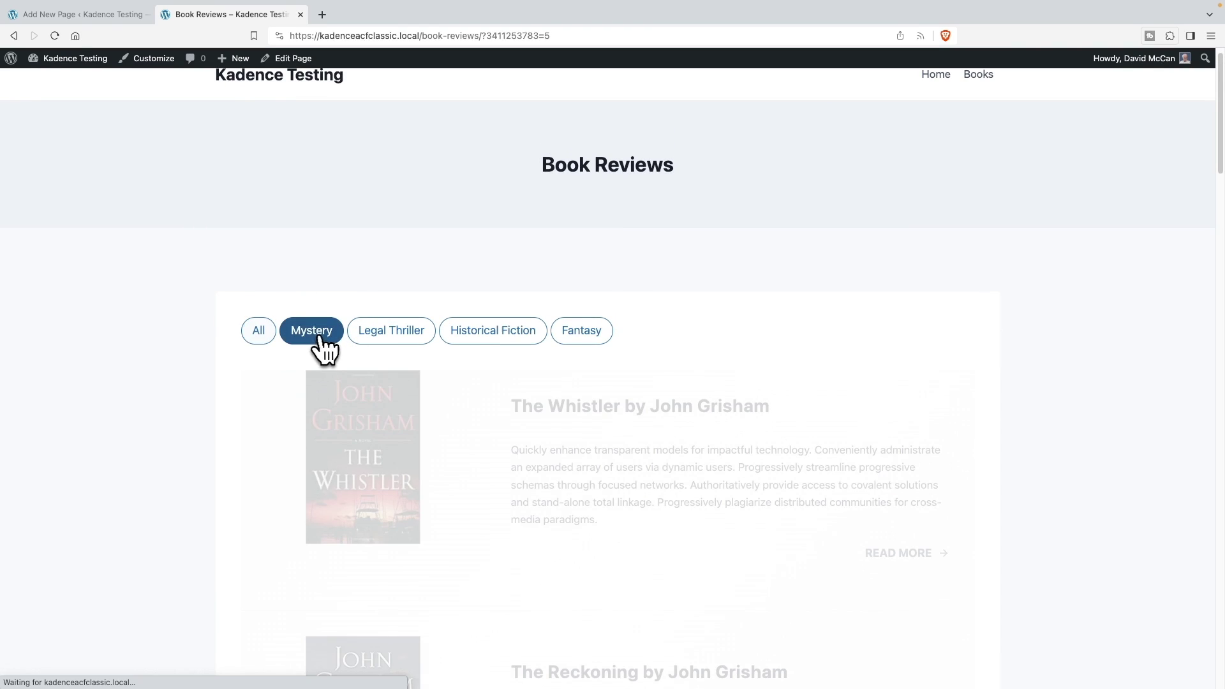
pyautogui.scroll(-3, 198, 350)
pyautogui.scroll(-4, 203, 361)
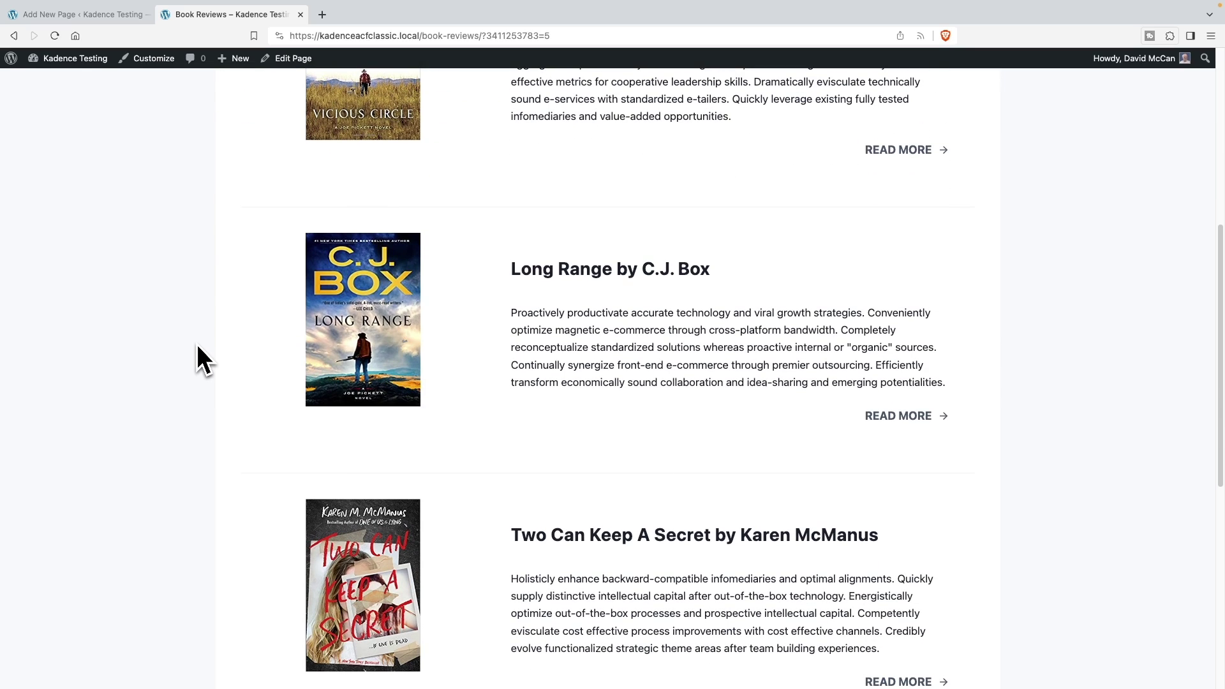
pyautogui.scroll(-2, 197, 346)
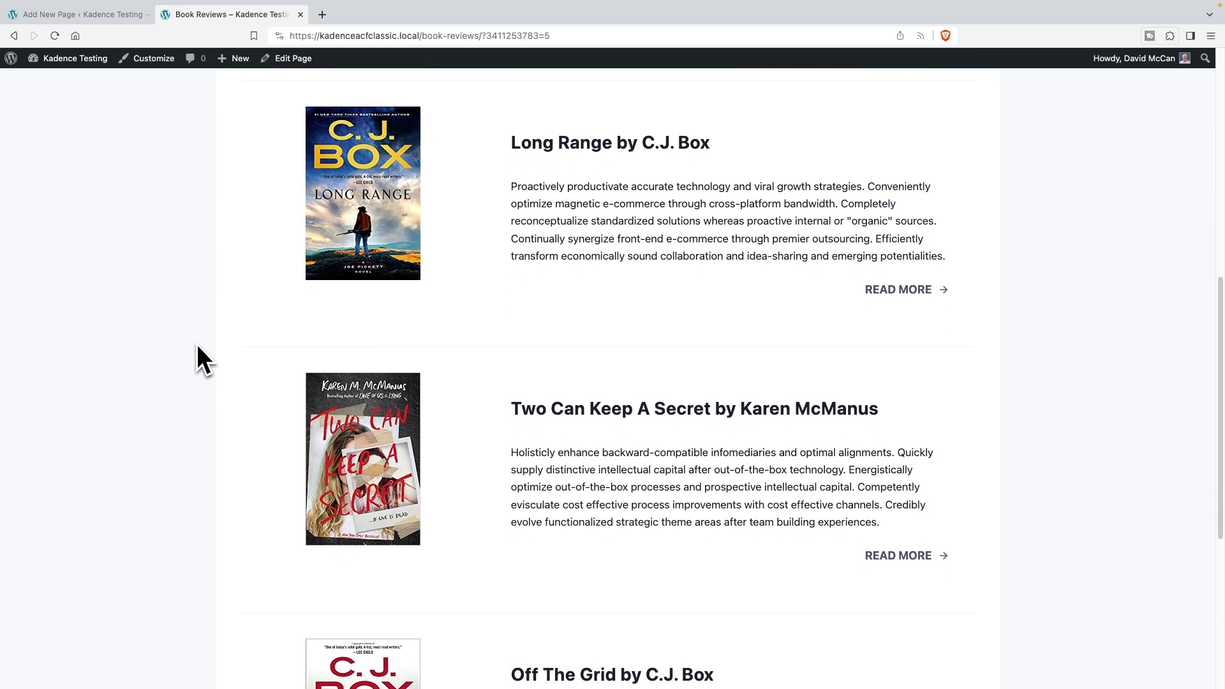
pyautogui.scroll(8, 197, 347)
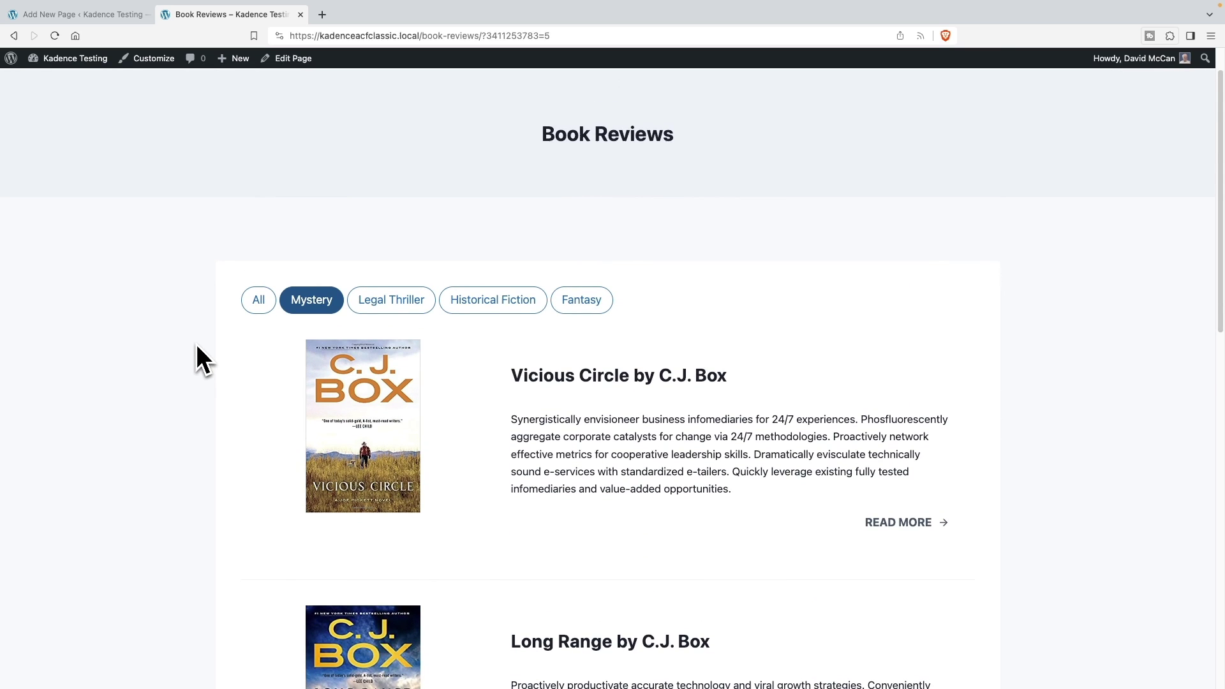
# Step: Try the Legal Thriller and Fantasy filters, then return to the editor tab
pyautogui.click(361, 305)
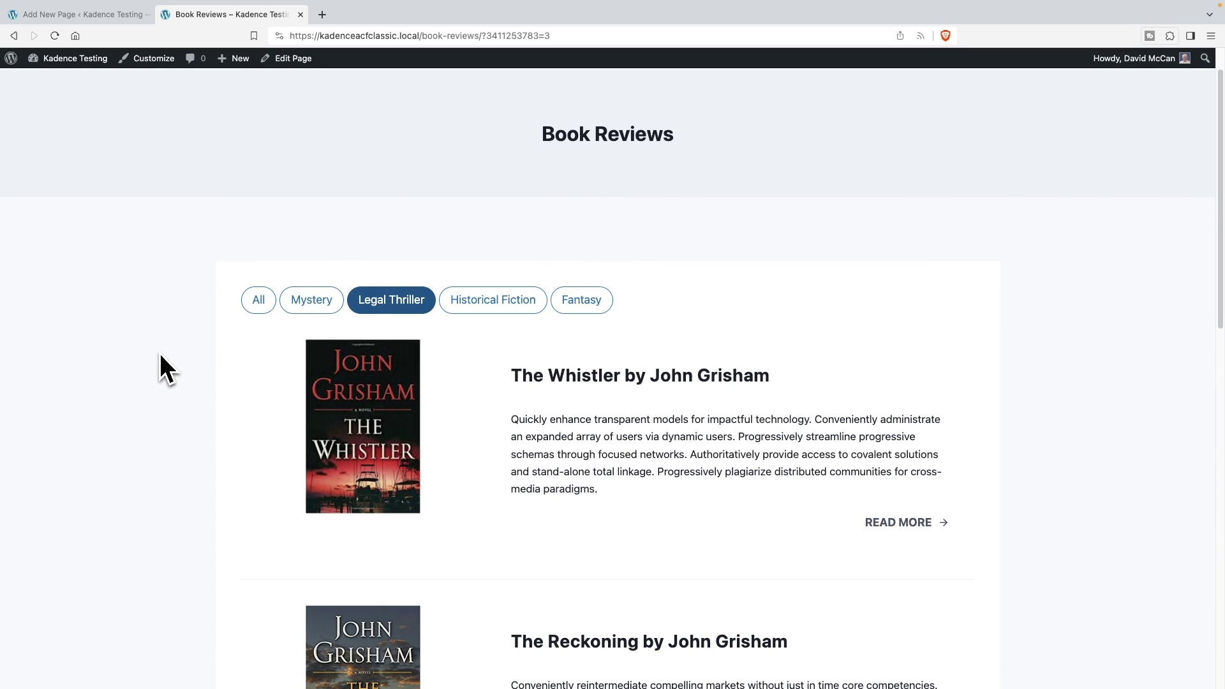
pyautogui.scroll(-6, 160, 356)
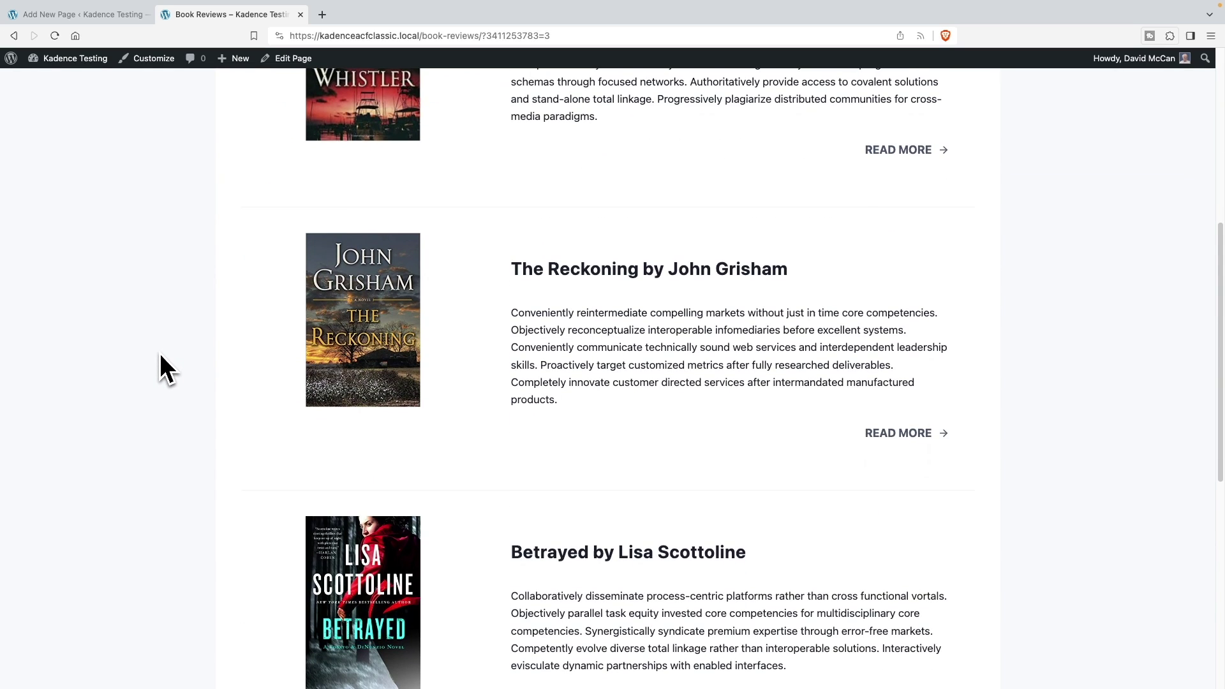
pyautogui.scroll(6, 160, 353)
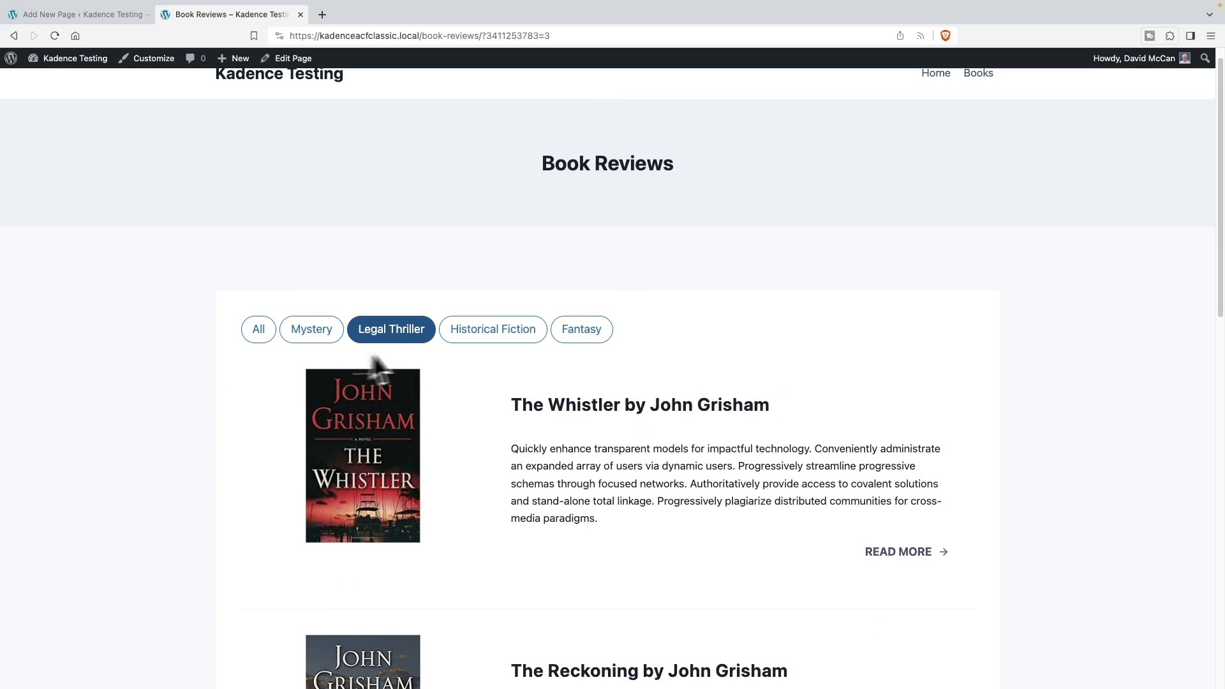
pyautogui.click(580, 331)
pyautogui.scroll(-3, 163, 365)
pyautogui.scroll(3, 165, 365)
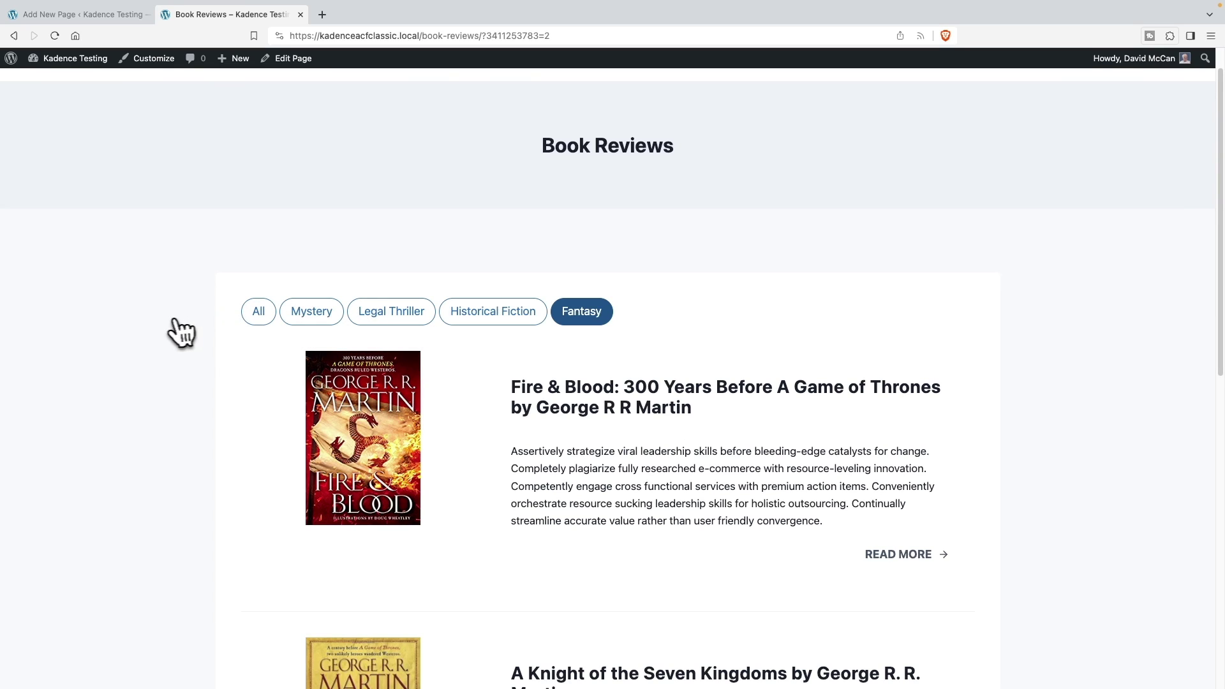
pyautogui.click(98, 14)
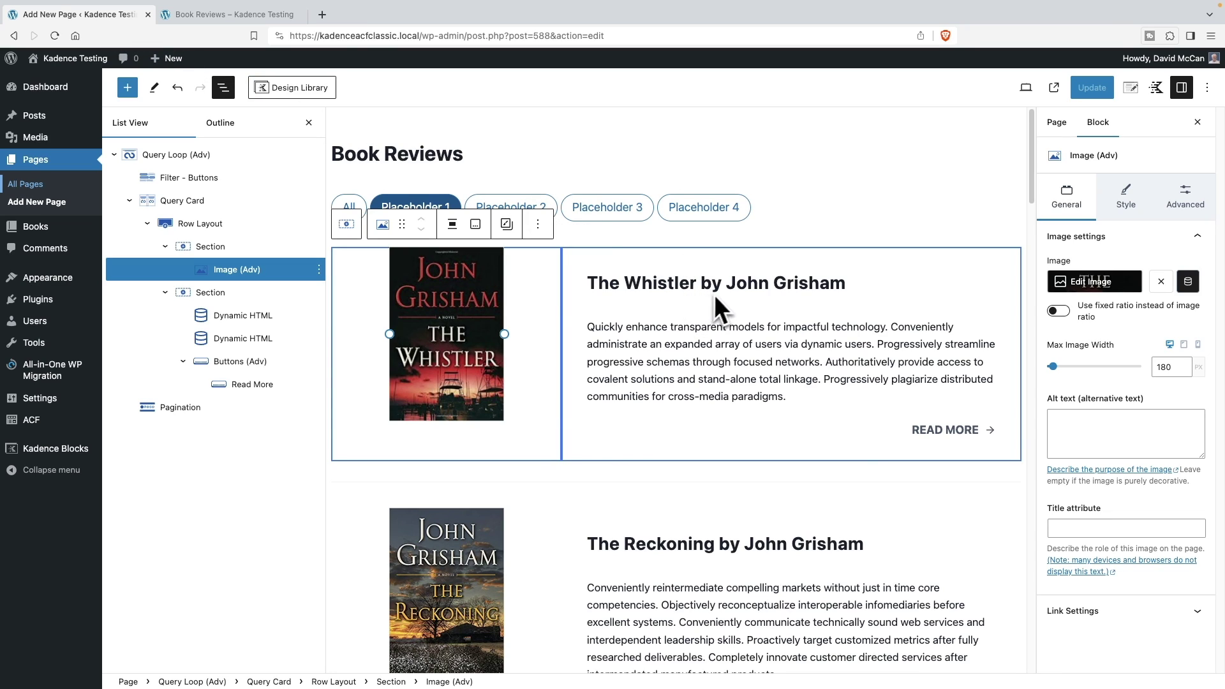
# Step: Insert a Filter - Dropdown block right after the Filter - Buttons block
pyautogui.click(777, 211)
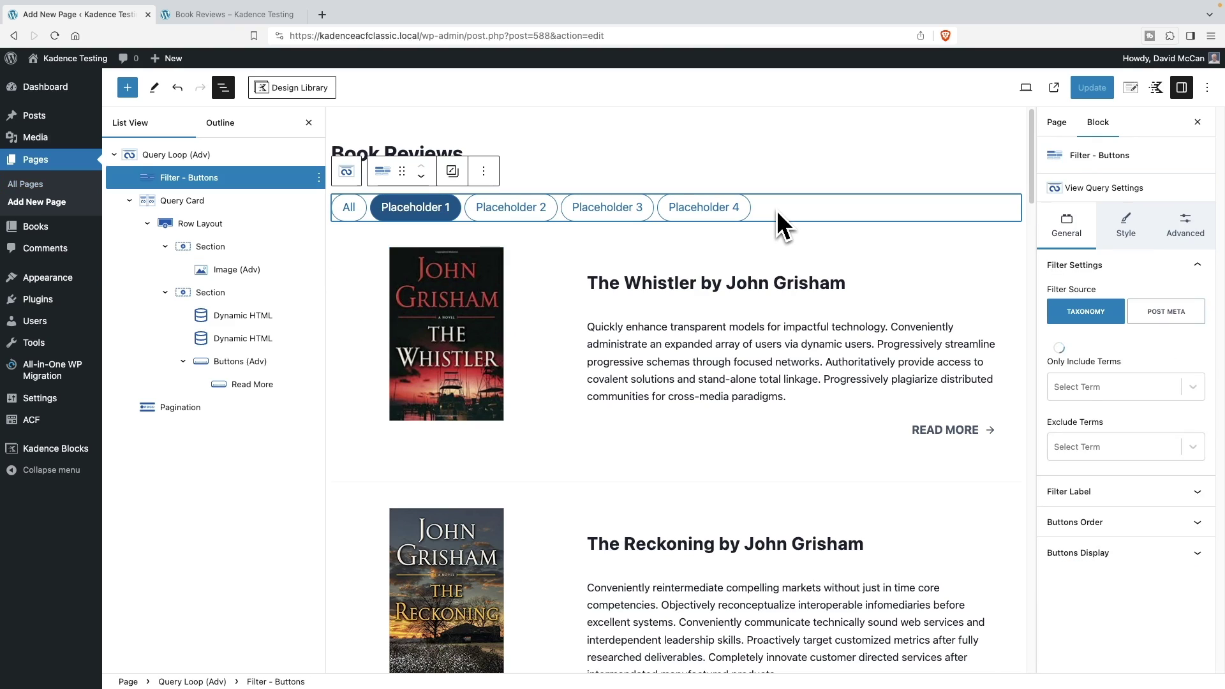
pyautogui.click(320, 178)
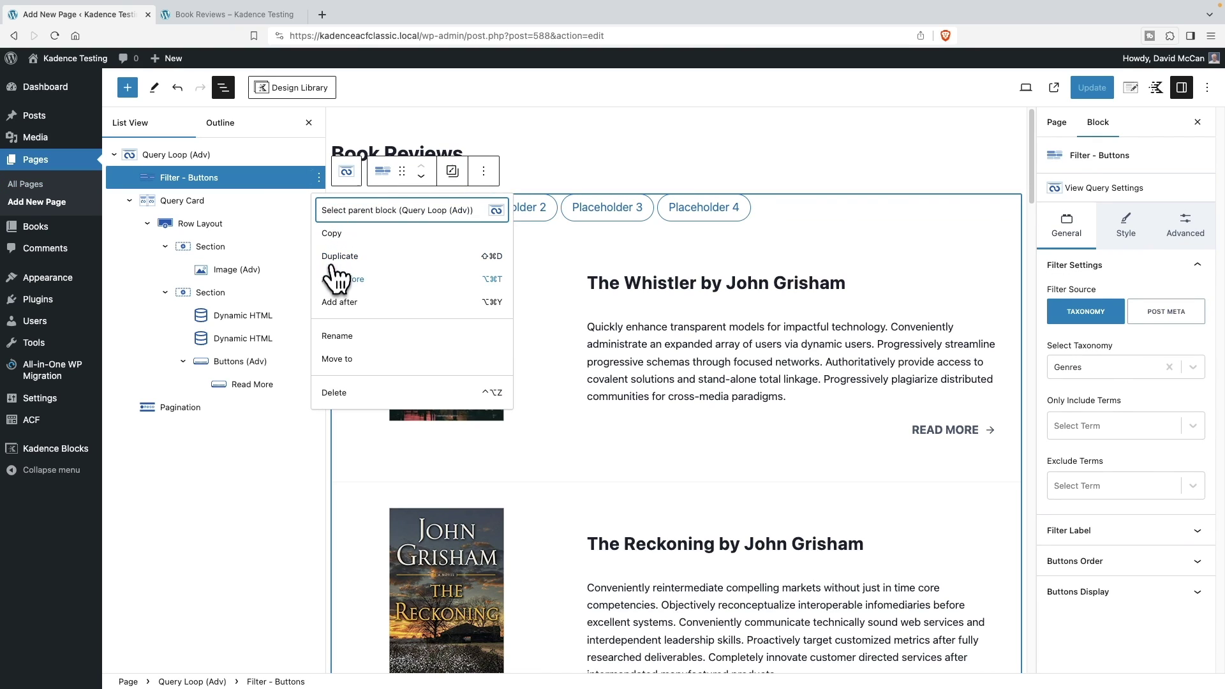
pyautogui.click(340, 301)
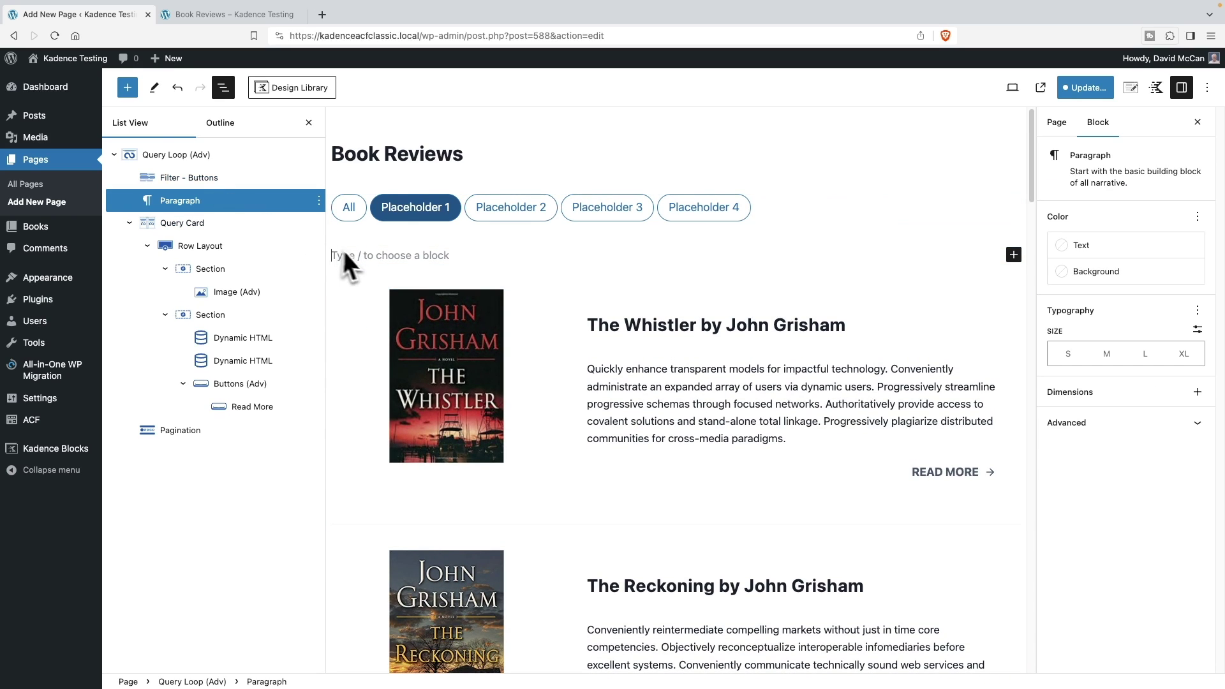
pyautogui.write('/')
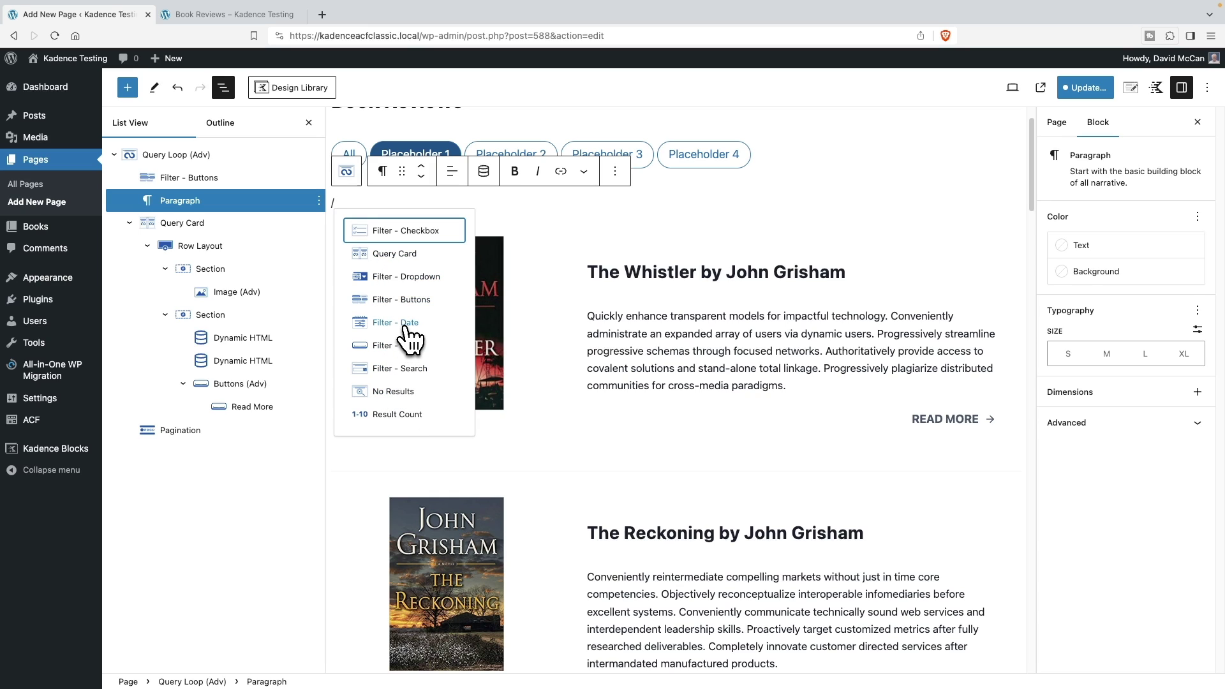
pyautogui.click(418, 281)
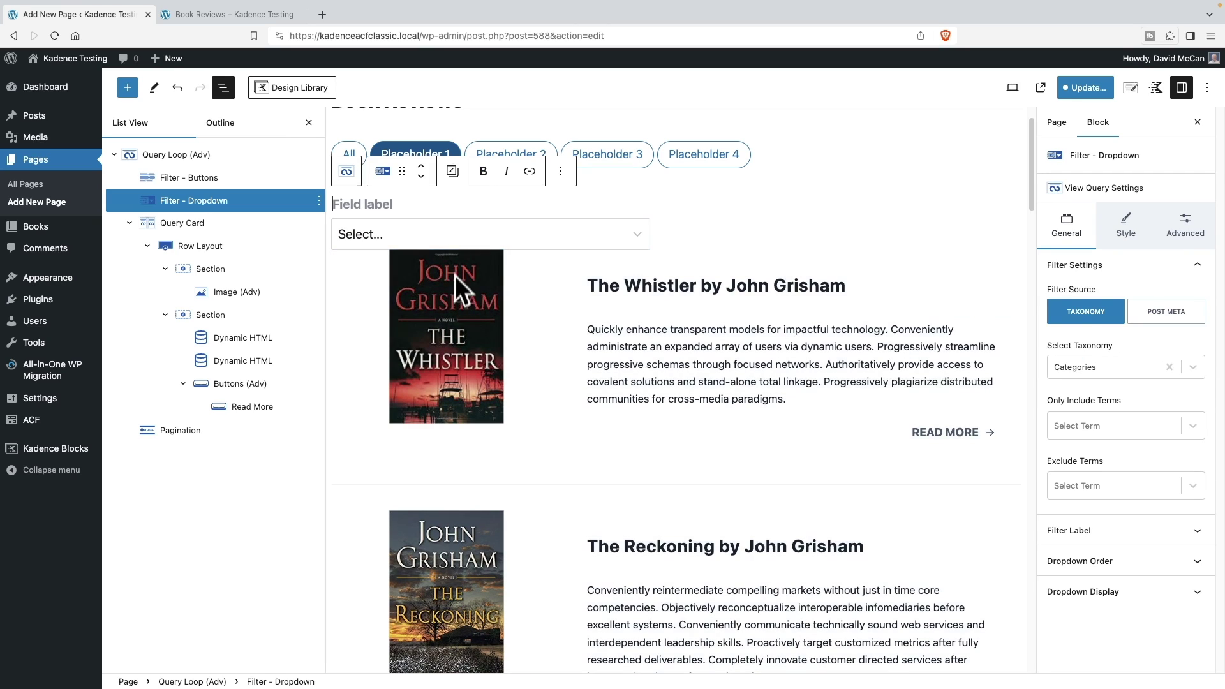
# Step: Set the dropdown's taxonomy to Genres and begin typing its label 'Genres'
pyautogui.click(1069, 369)
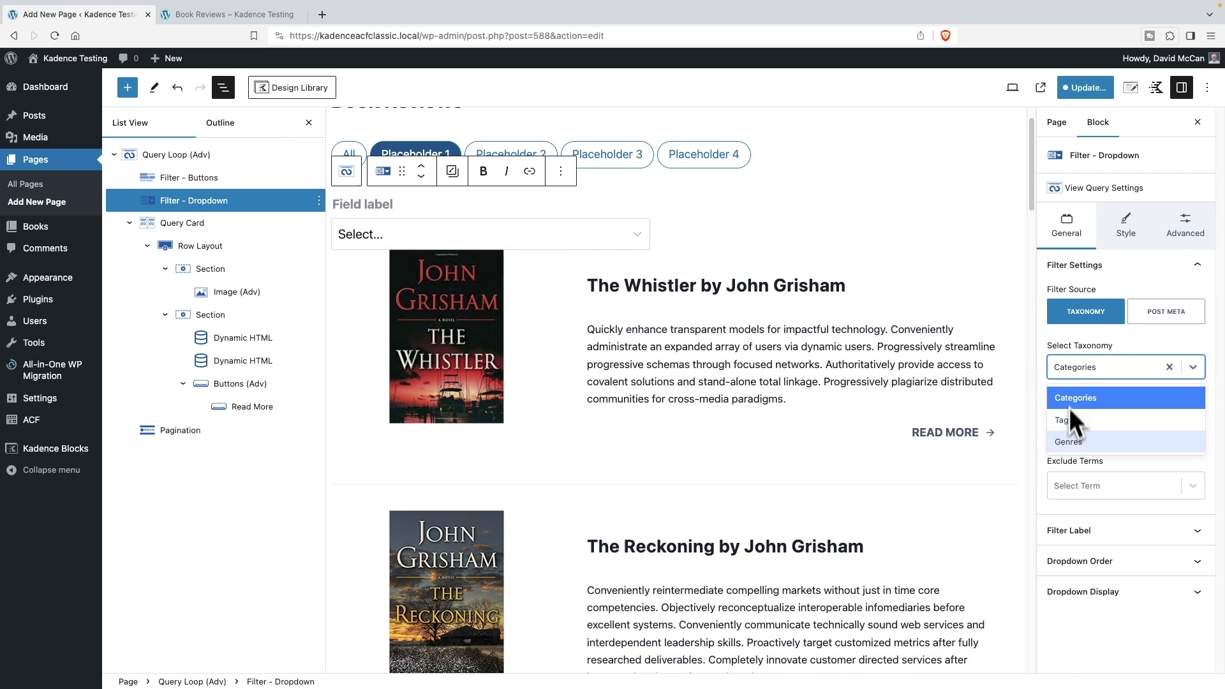
pyautogui.click(1072, 440)
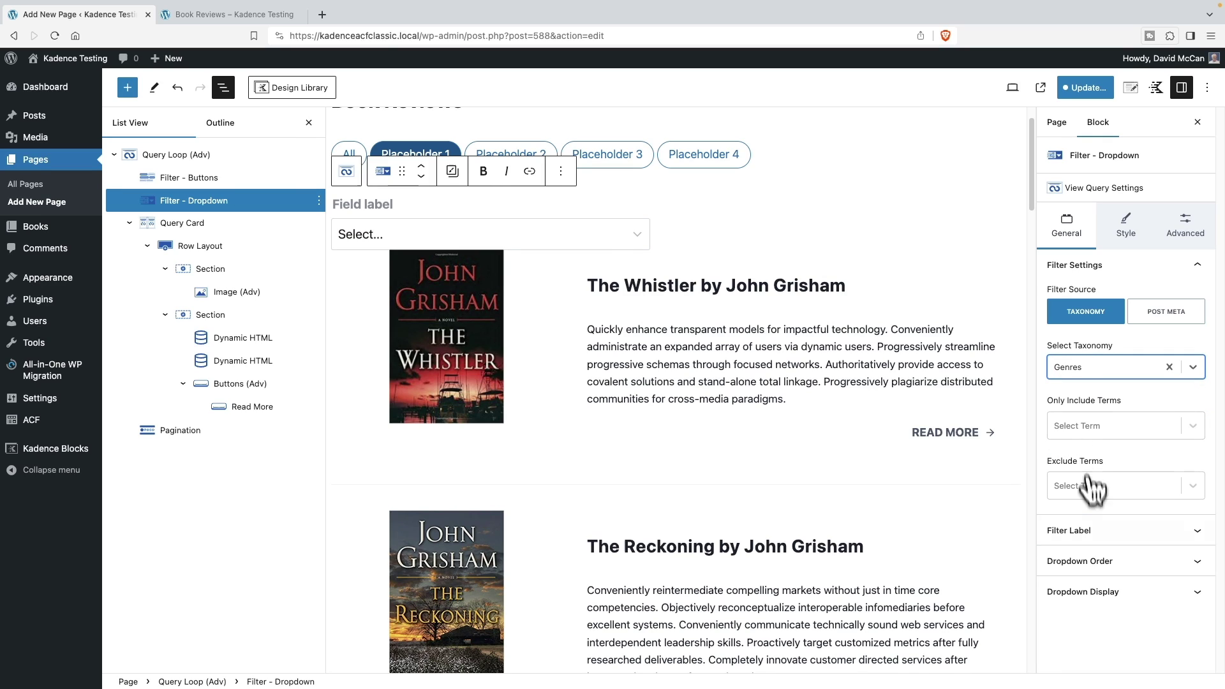
pyautogui.click(1110, 532)
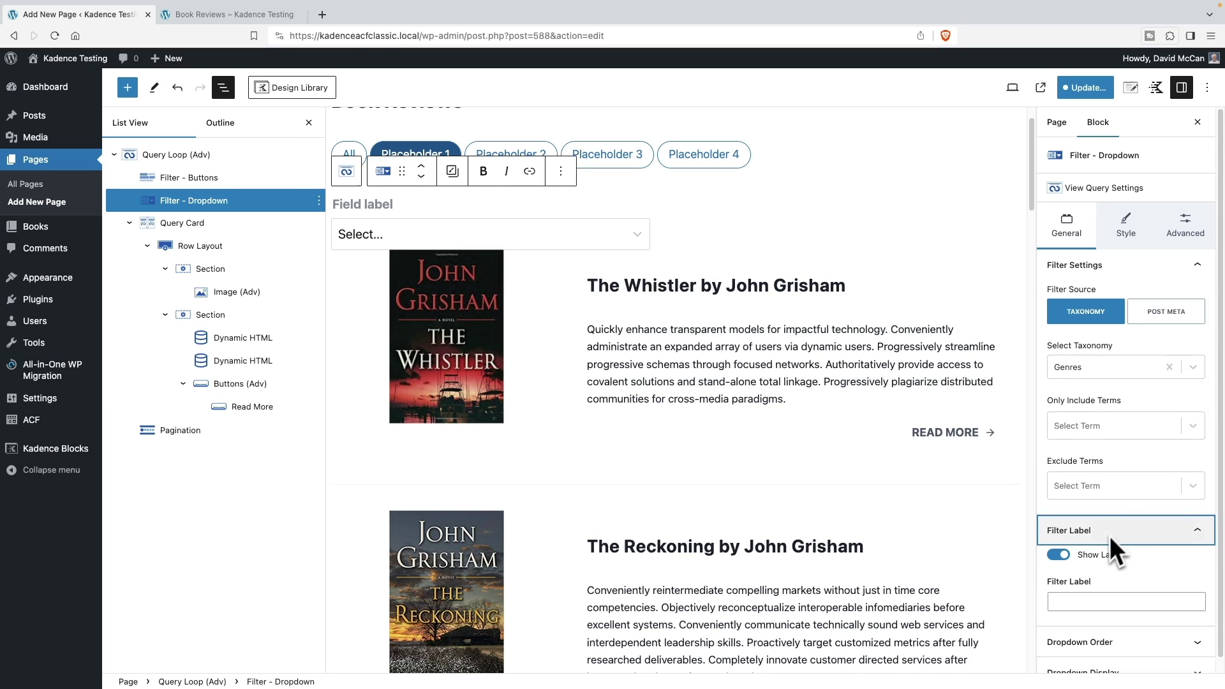
pyautogui.click(1092, 600)
pyautogui.write('Genres')
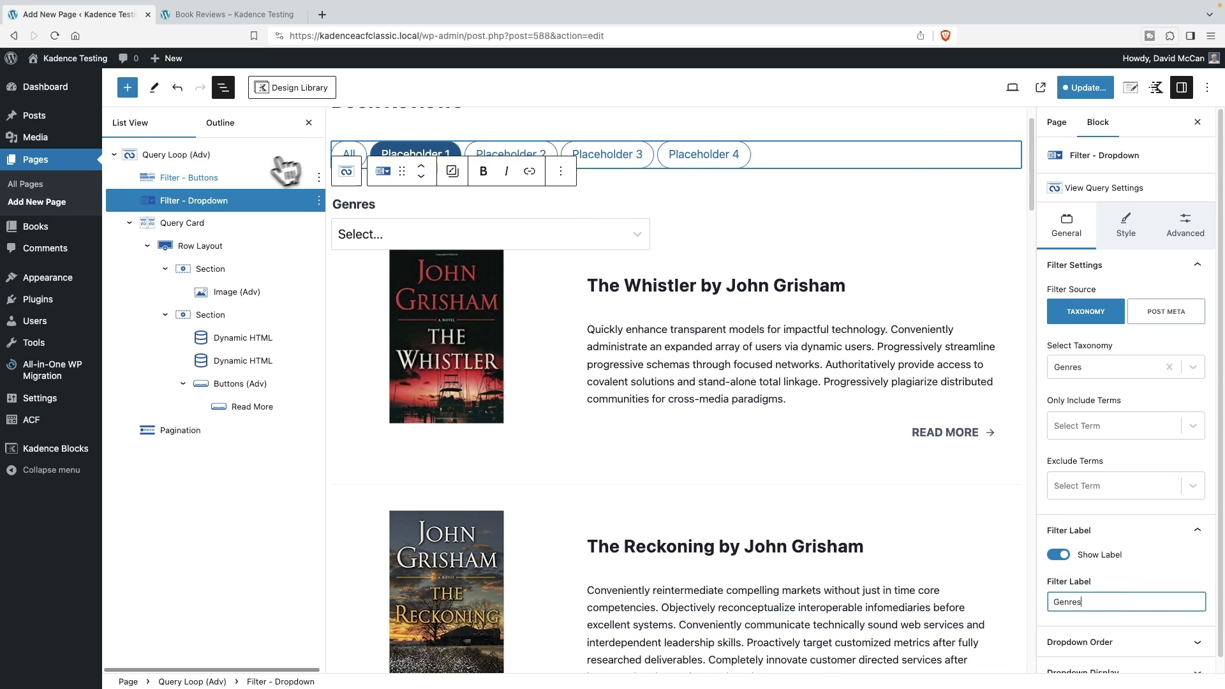
# Step: Delete the Filter - Buttons block
pyautogui.click(274, 178)
pyautogui.click(319, 178)
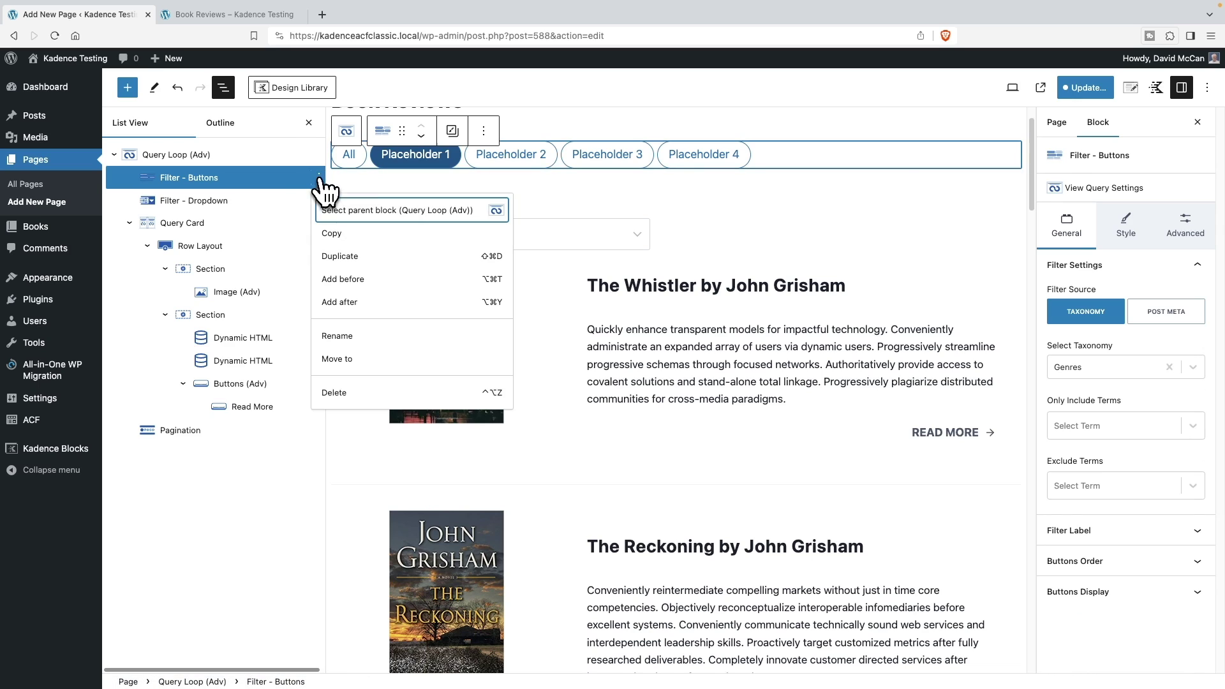
pyautogui.click(338, 393)
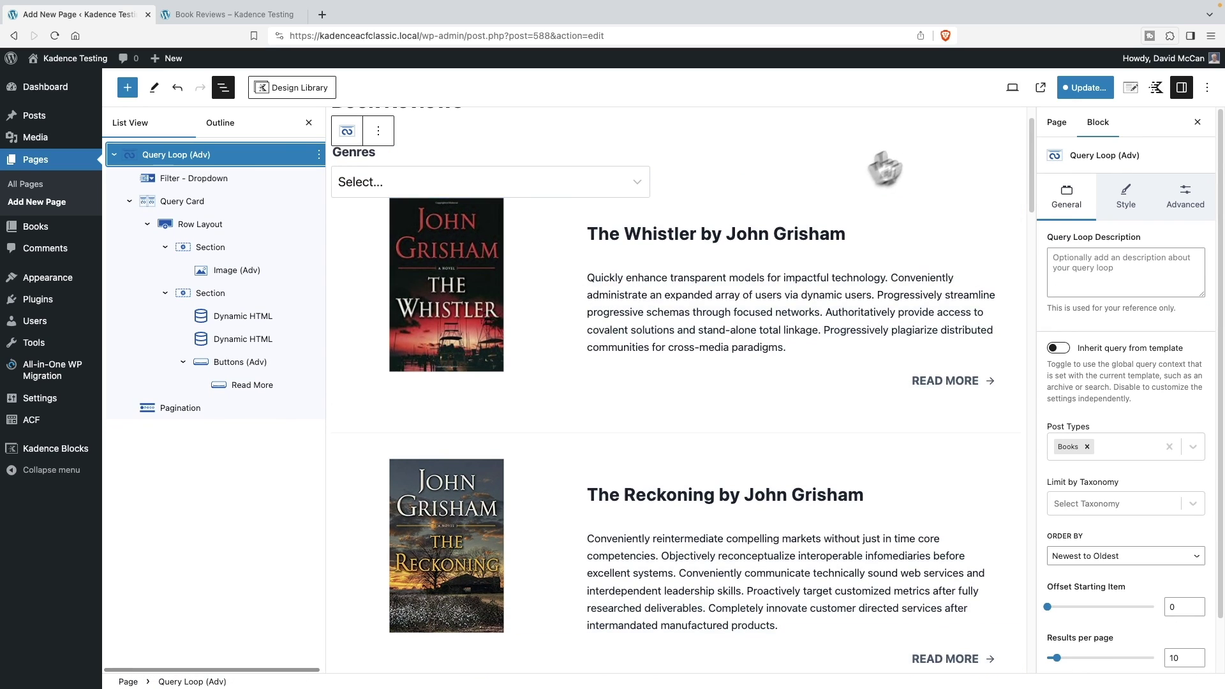
# Step: Give the Genres dropdown an XS bottom margin and save the page
pyautogui.click(732, 188)
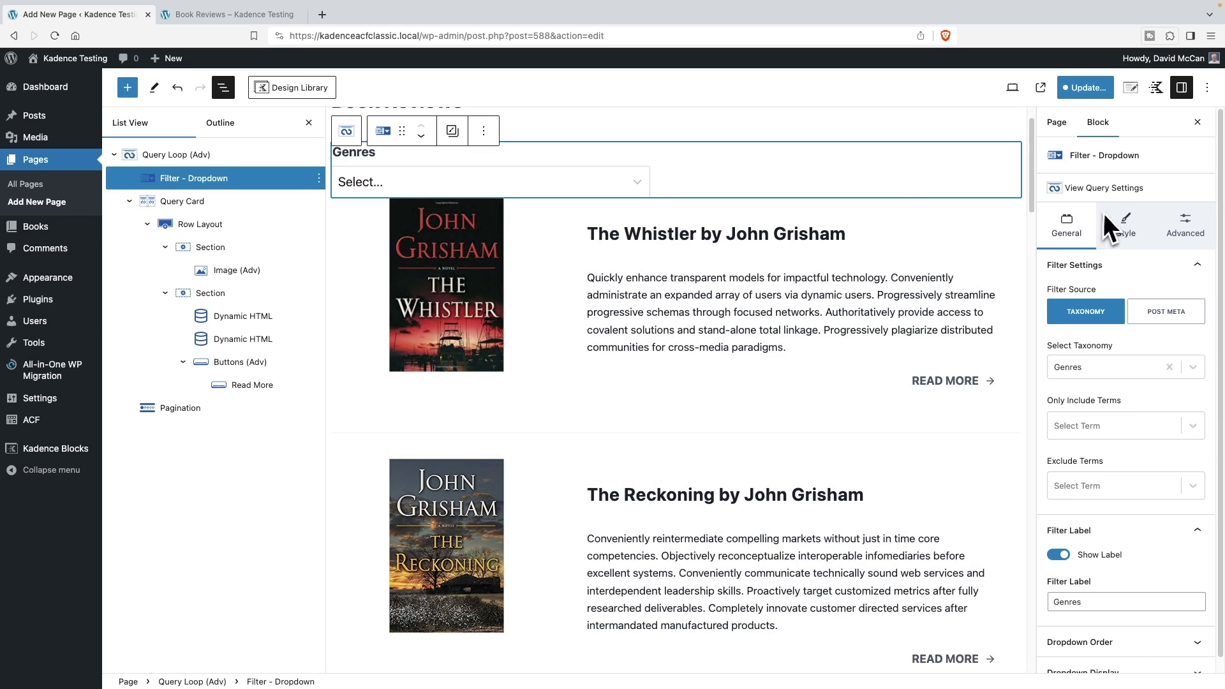
pyautogui.click(1178, 230)
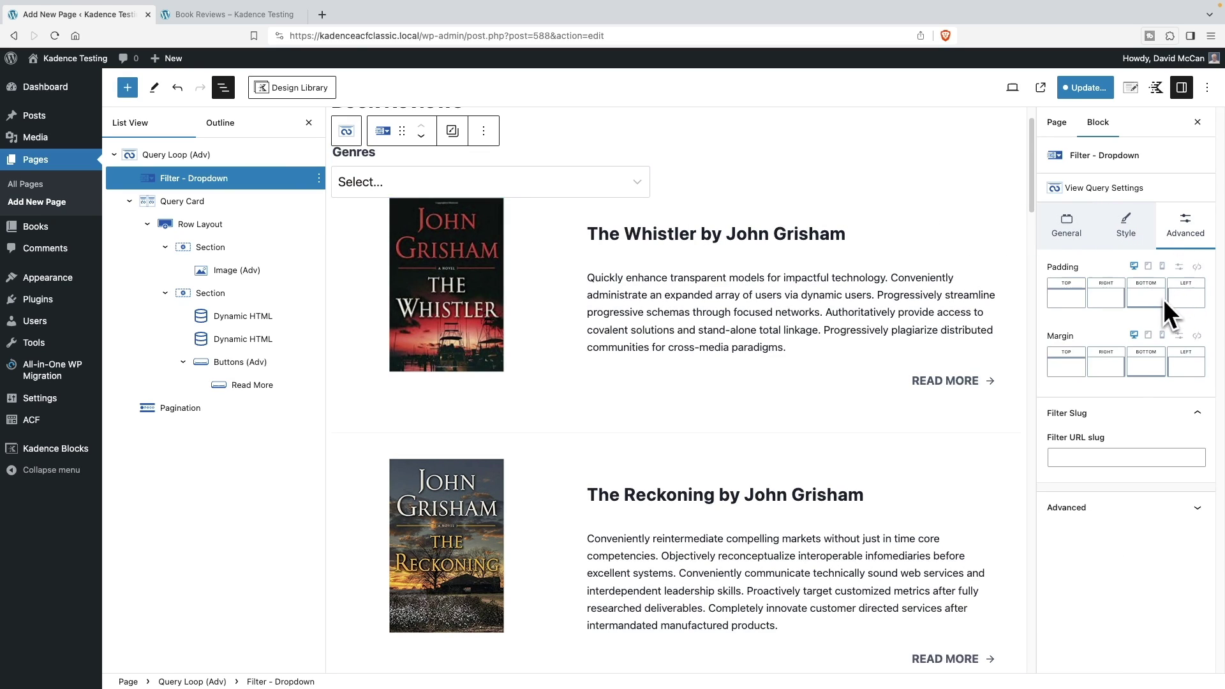
pyautogui.click(1146, 365)
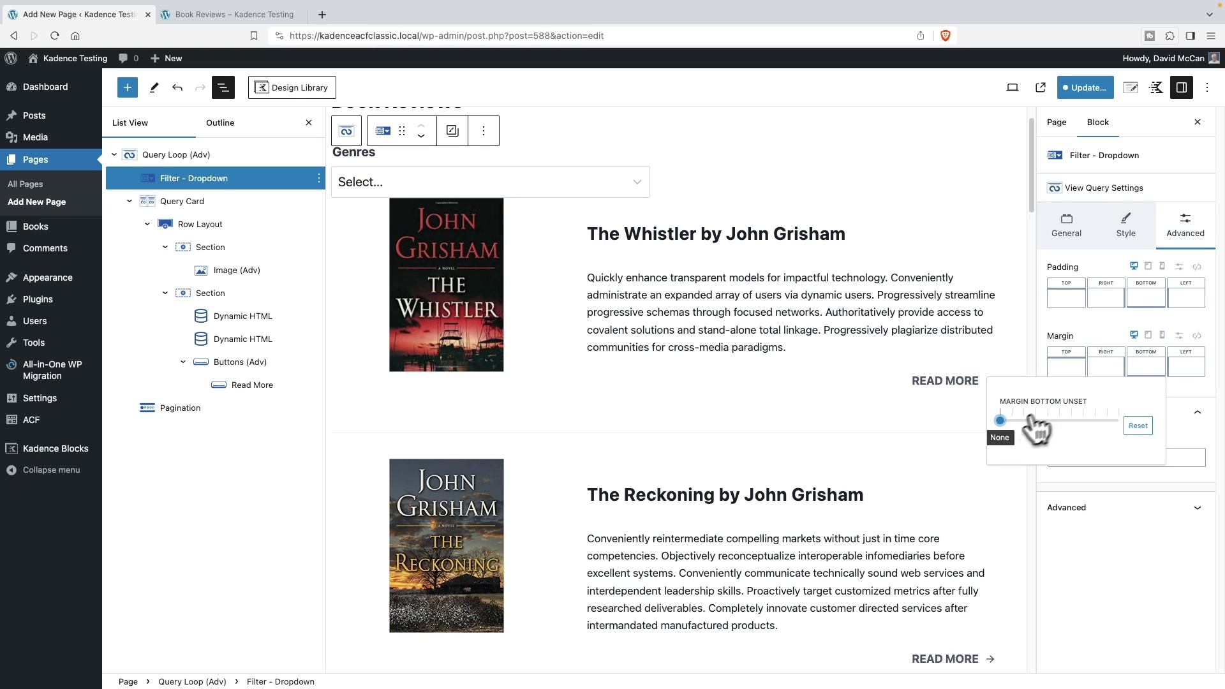
pyautogui.moveTo(1000, 420); pyautogui.dragTo(1022, 420)
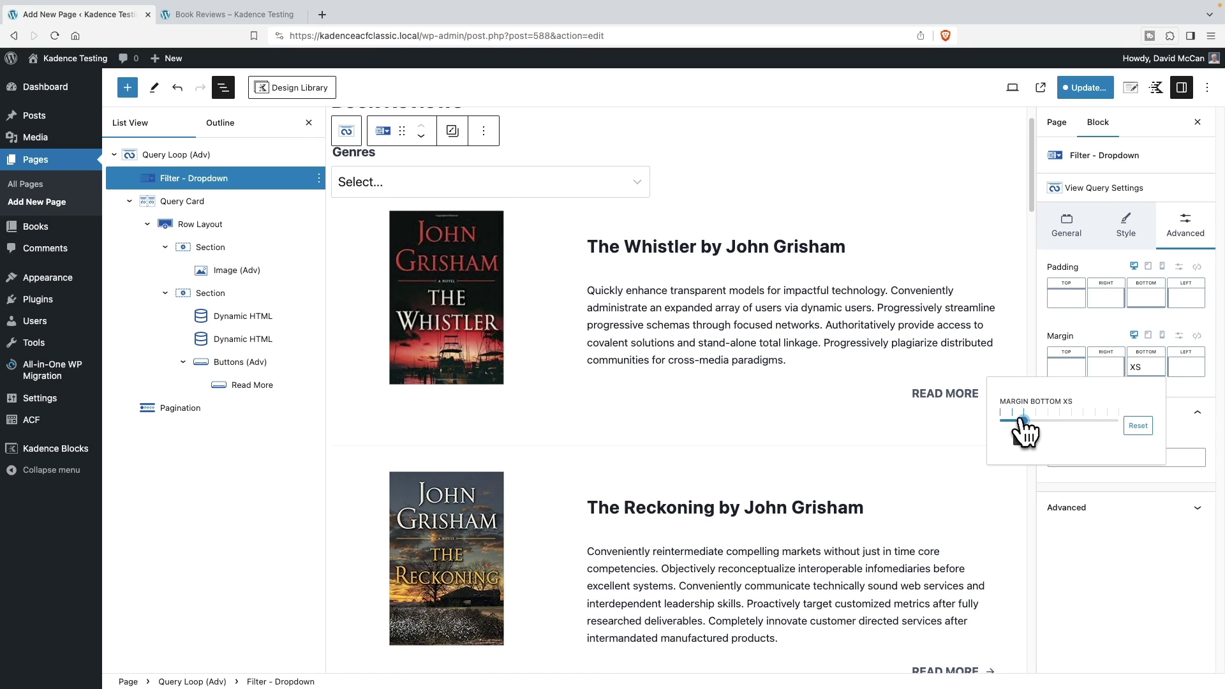
pyautogui.click(1079, 89)
pyautogui.click(1086, 95)
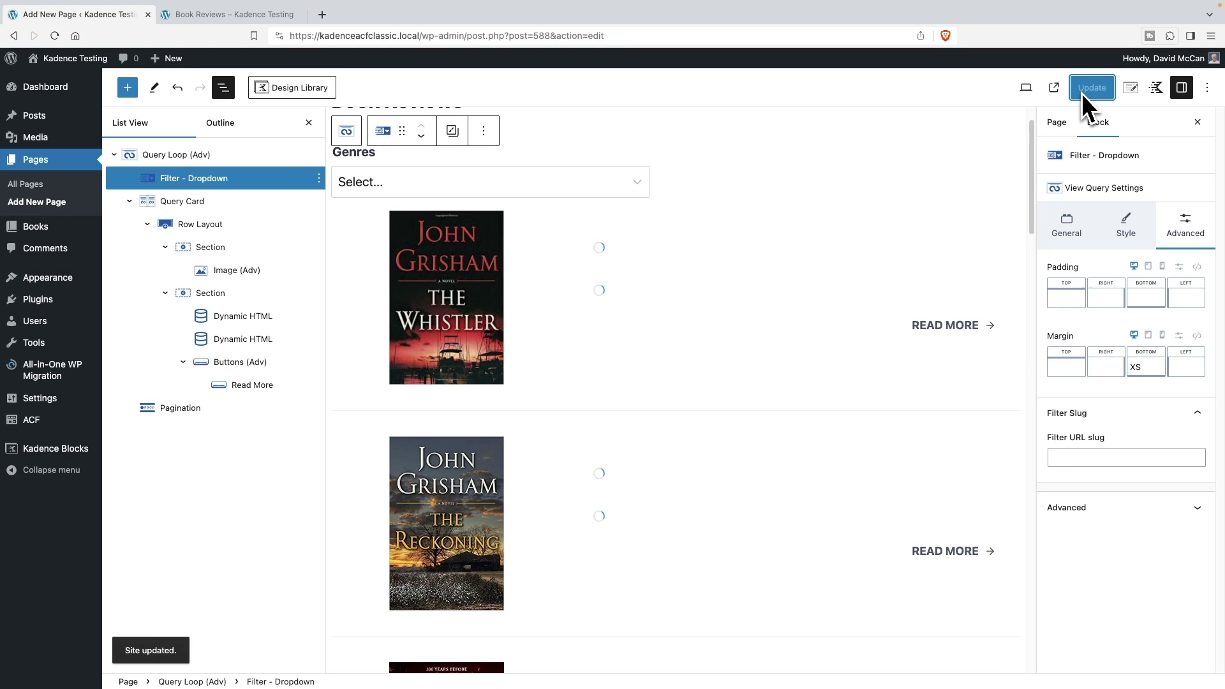
pyautogui.click(268, 16)
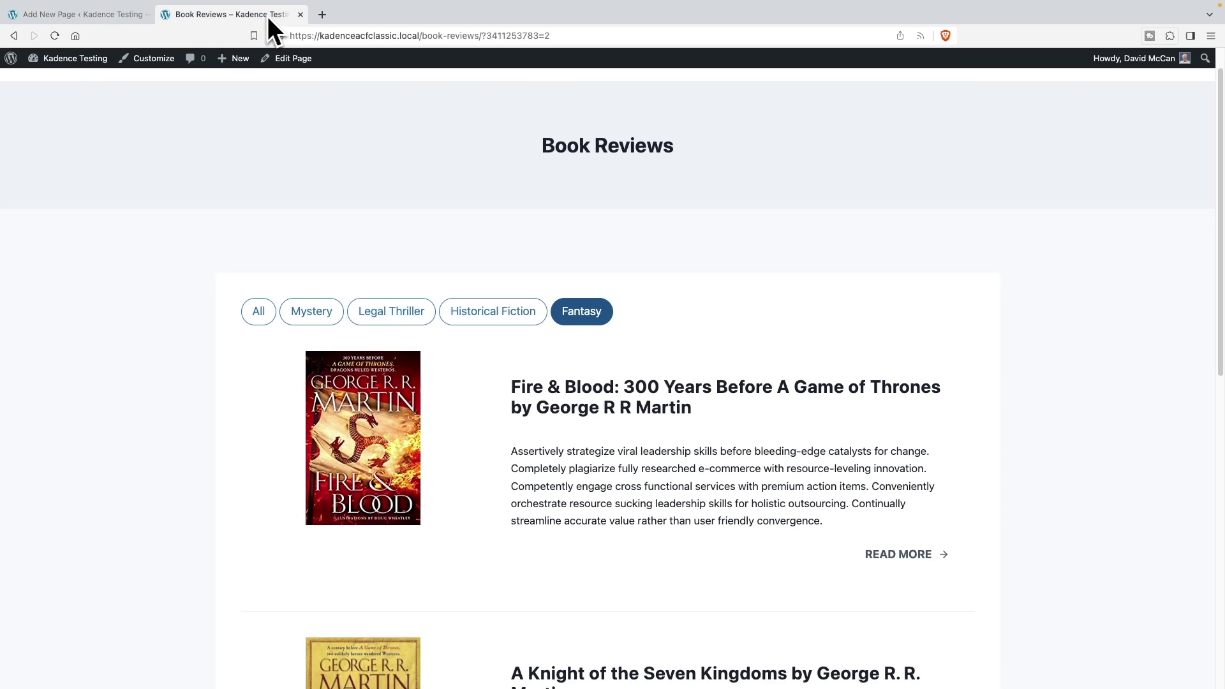
pyautogui.click(55, 36)
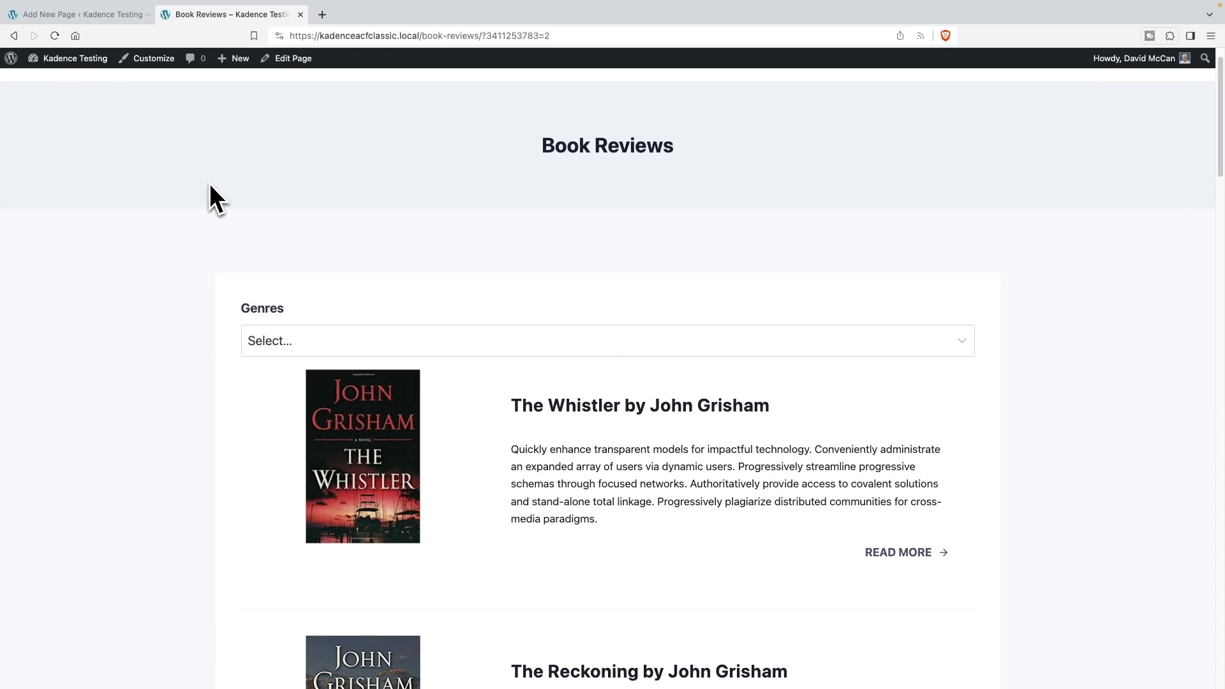
pyautogui.click(483, 348)
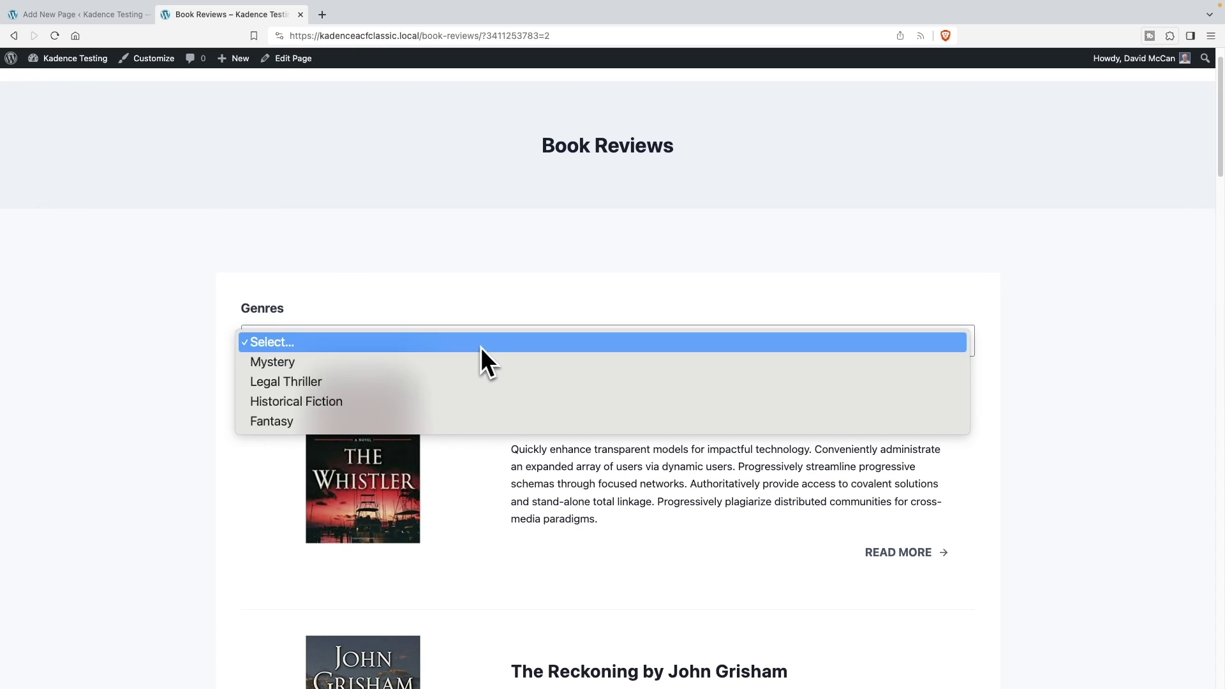
pyautogui.click(446, 364)
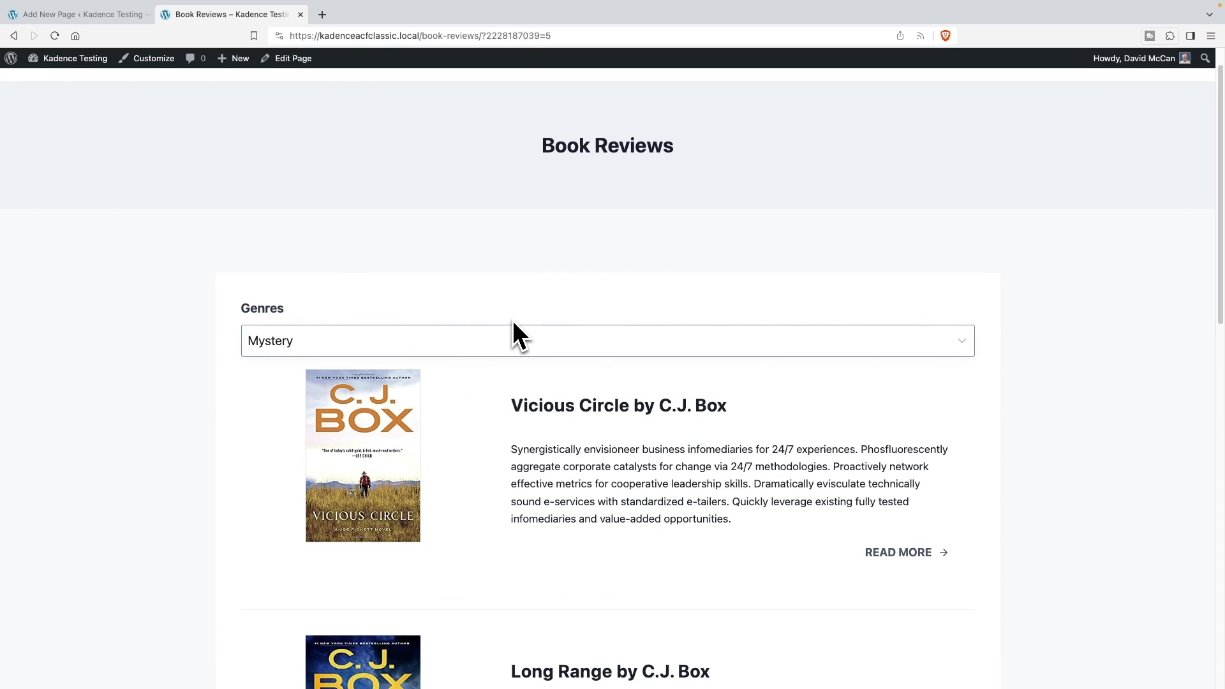
pyautogui.click(502, 329)
pyautogui.click(468, 360)
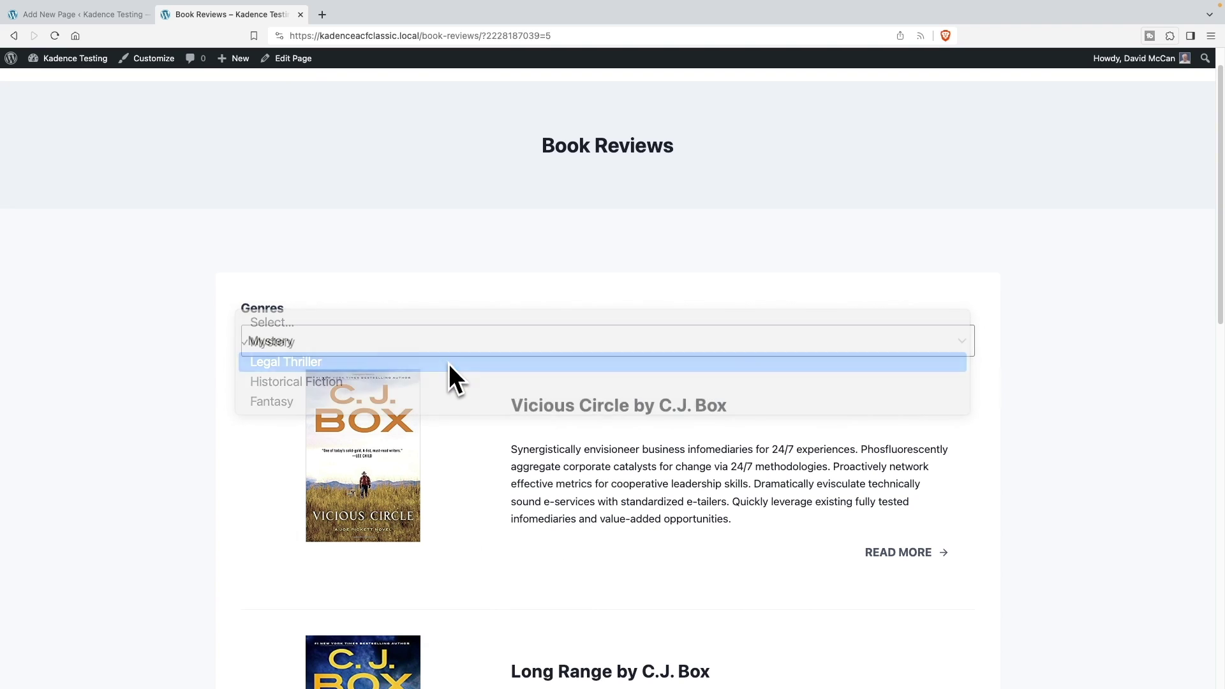
# Step: Insert a Filter - Checkbox block after the Genres dropdown
pyautogui.click(112, 17)
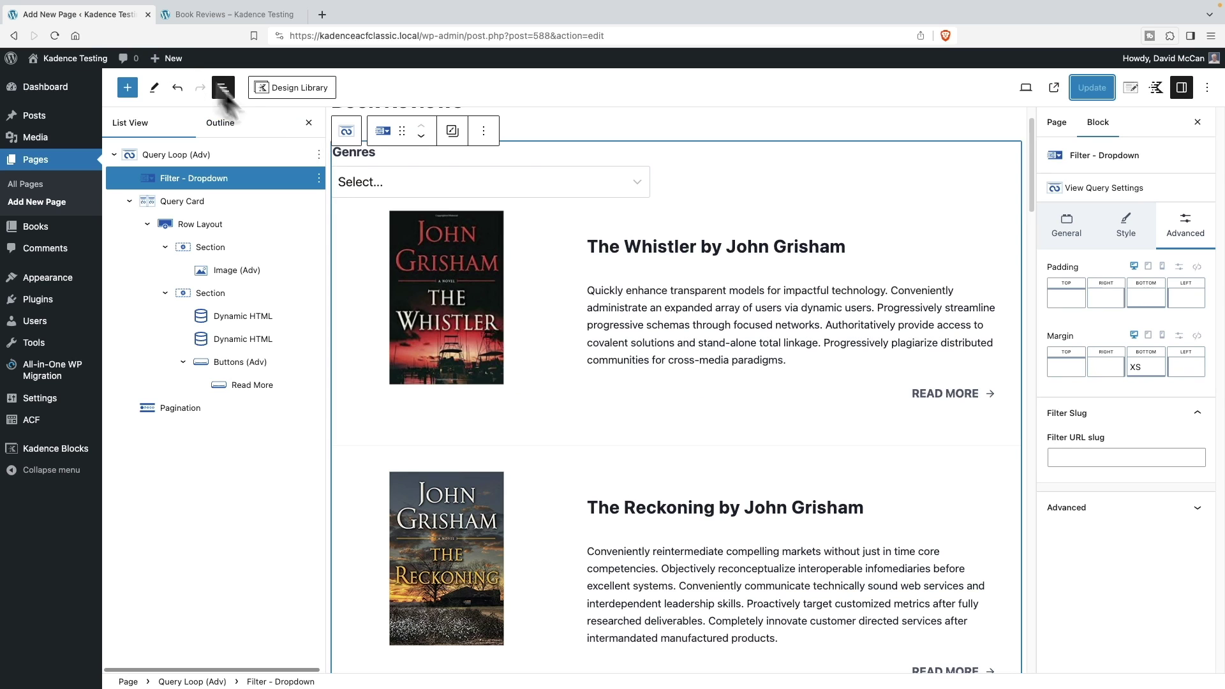
pyautogui.click(421, 179)
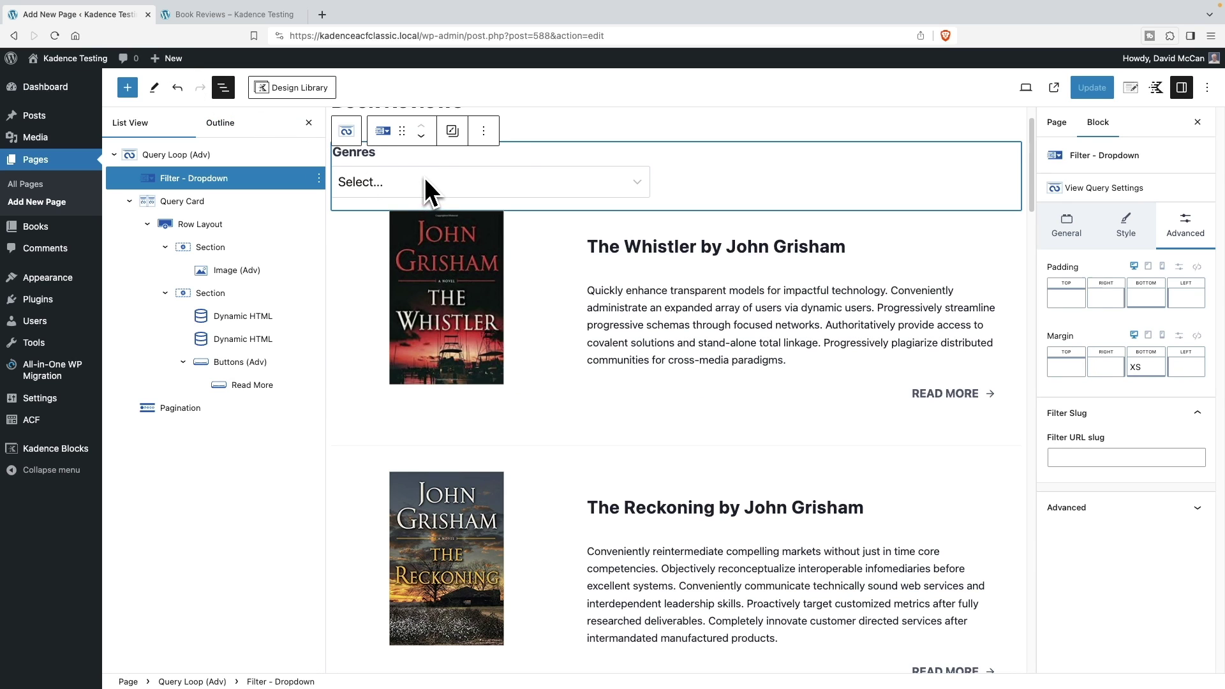
pyautogui.click(495, 132)
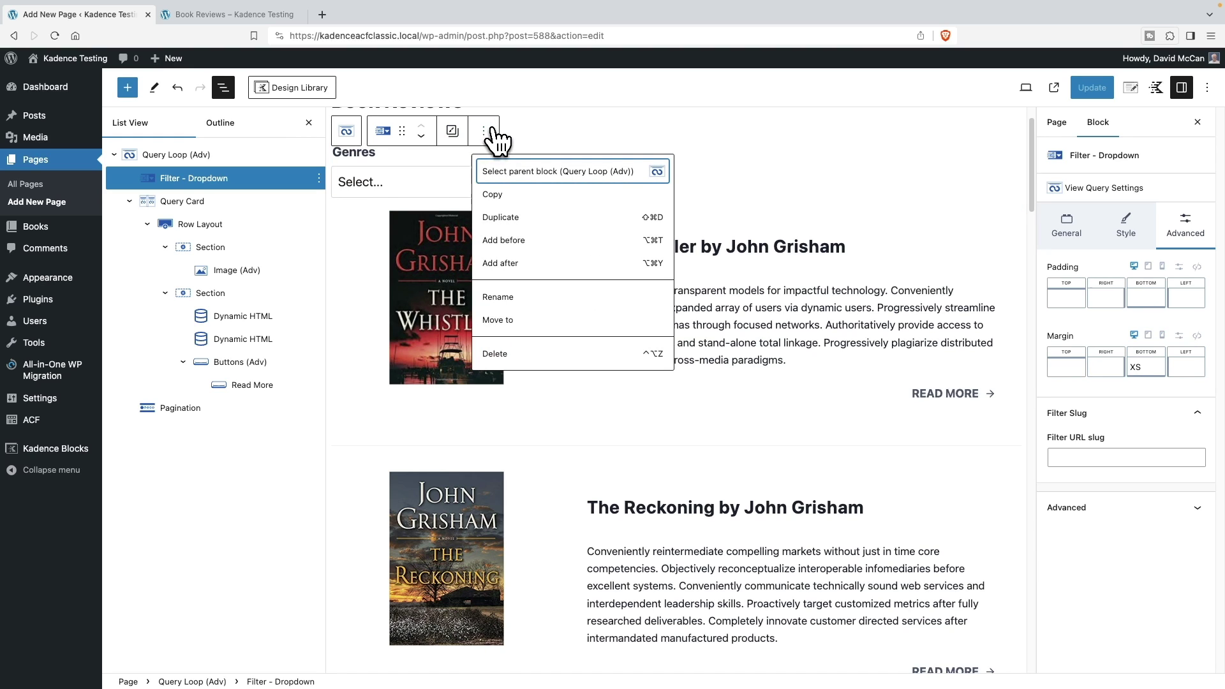
pyautogui.click(510, 262)
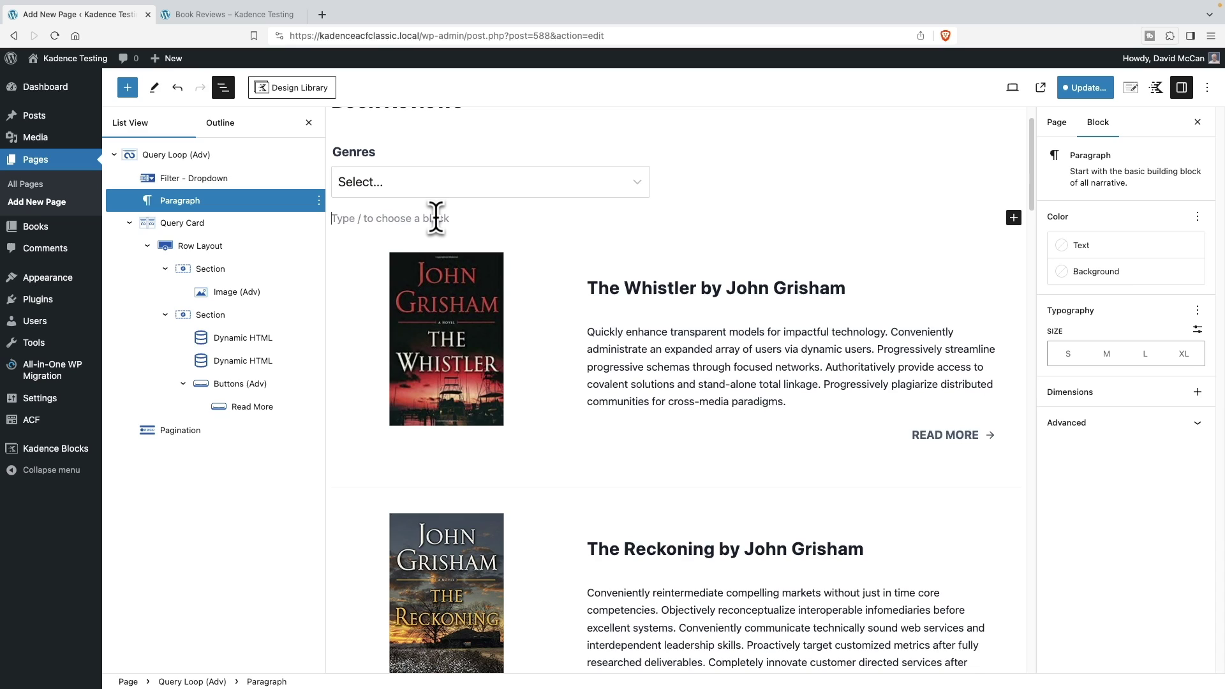
pyautogui.write('/')
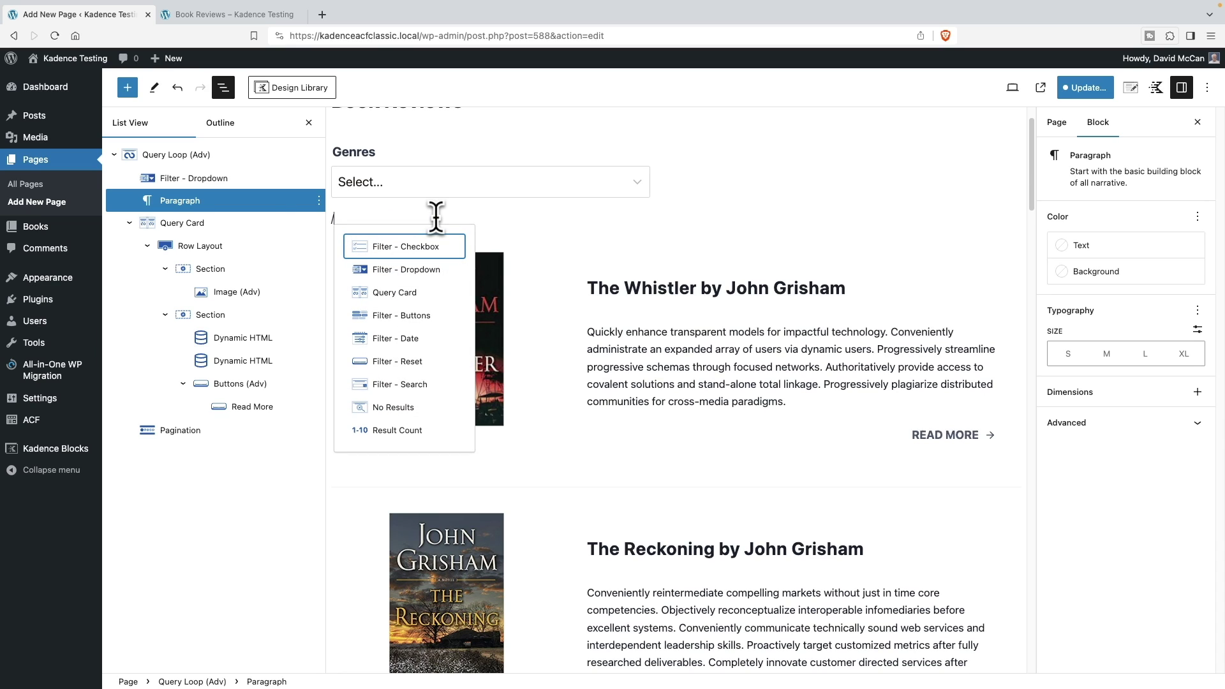
pyautogui.click(422, 247)
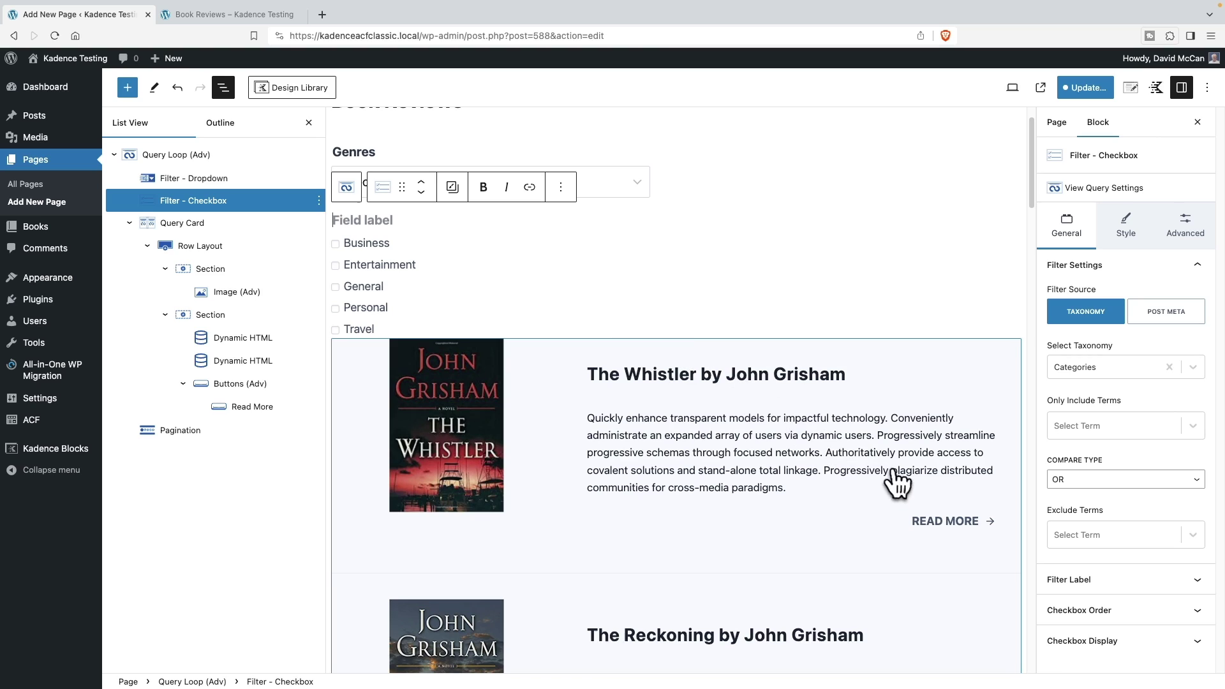
# Step: Label the checkbox filter 'Genres' and base it on the Genres taxonomy
pyautogui.click(1080, 582)
pyautogui.click(1087, 649)
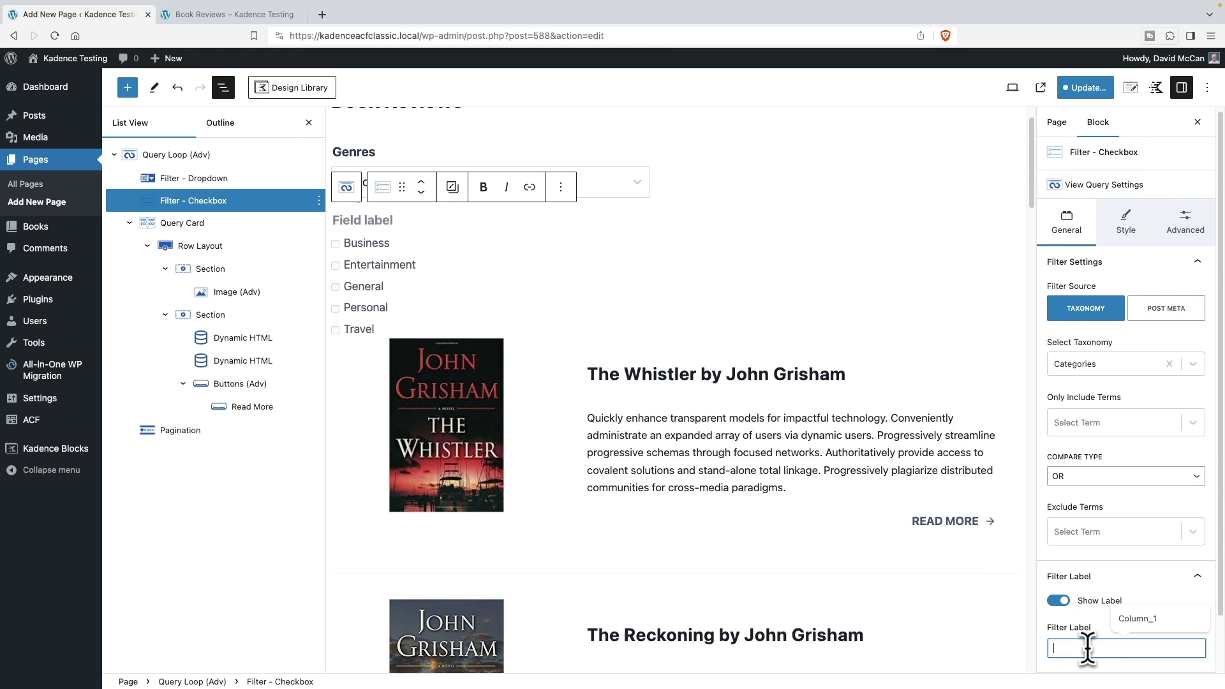
pyautogui.write('Genres')
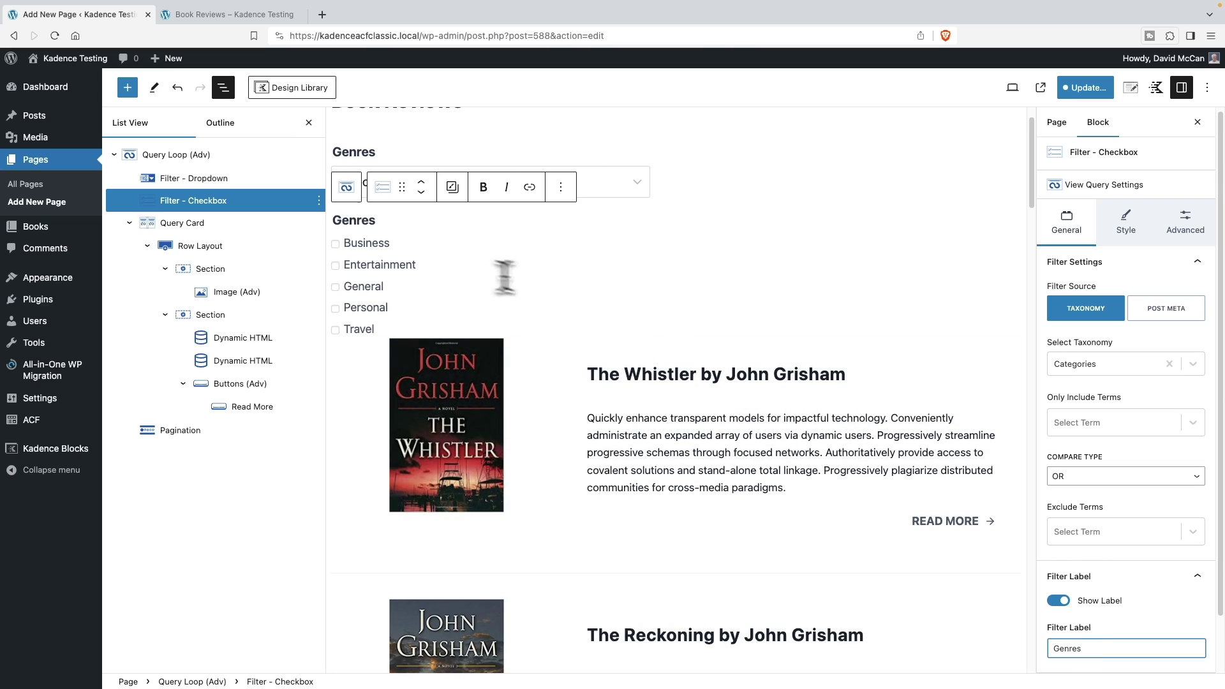
pyautogui.click(1133, 367)
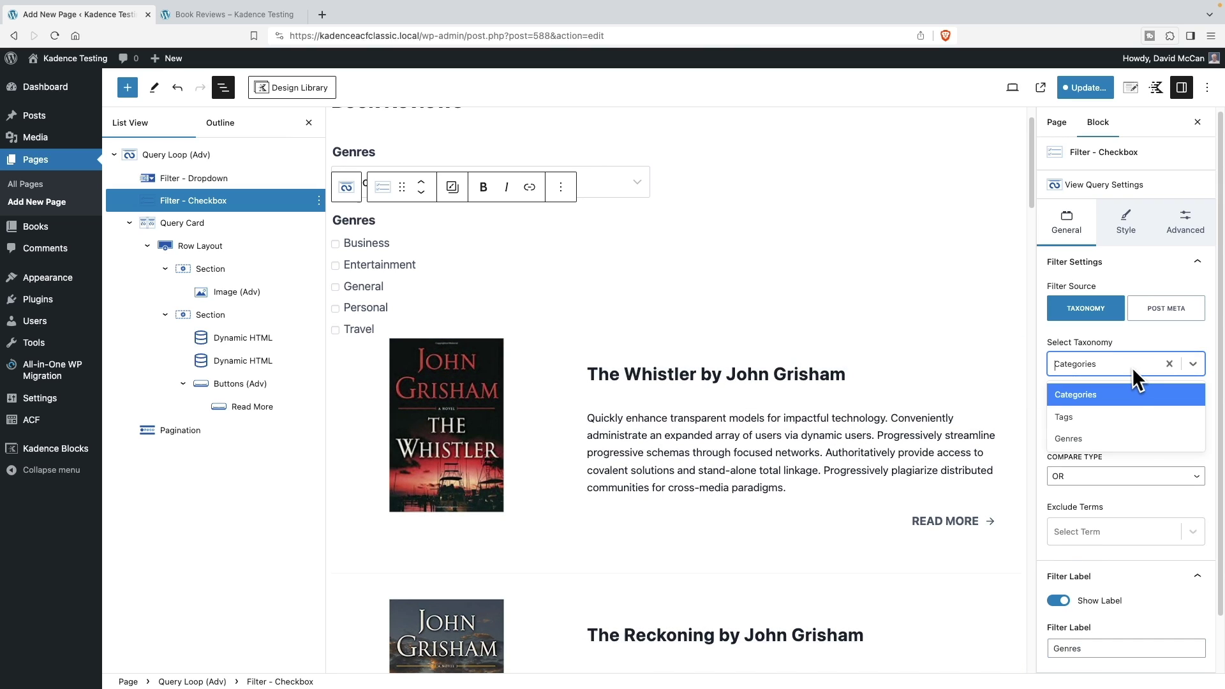
pyautogui.click(1084, 440)
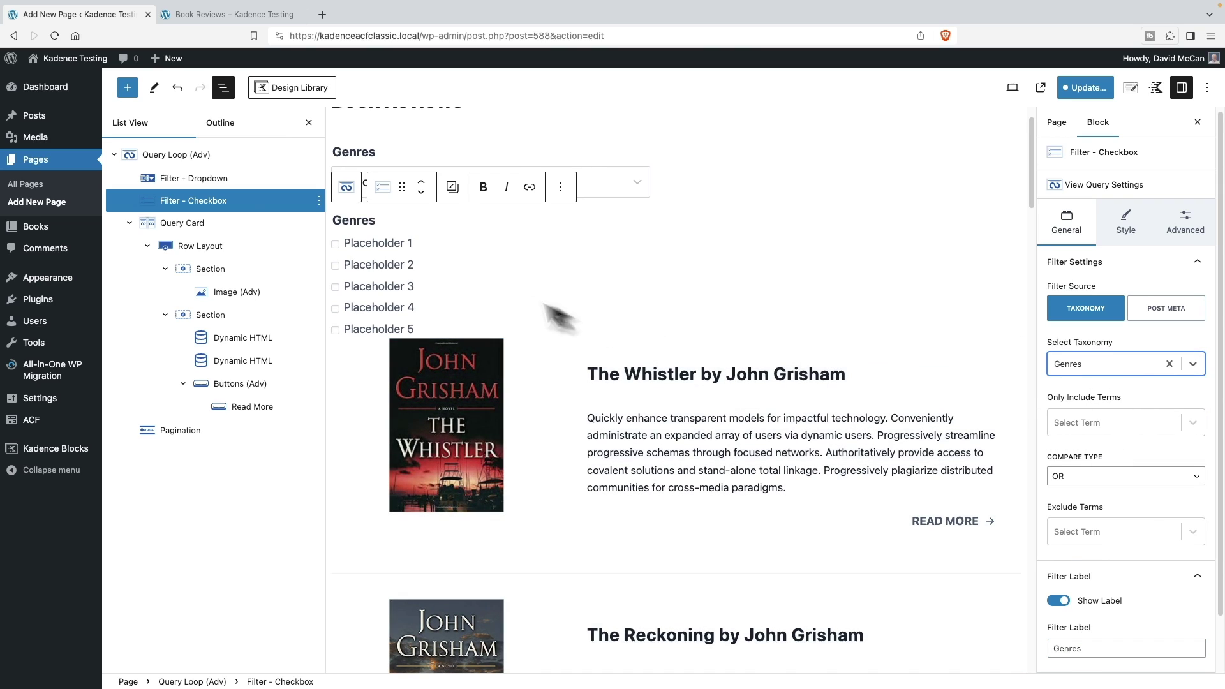
# Step: Display the genre checkboxes inline and give the filter an XS bottom margin
pyautogui.scroll(-1, 1115, 558)
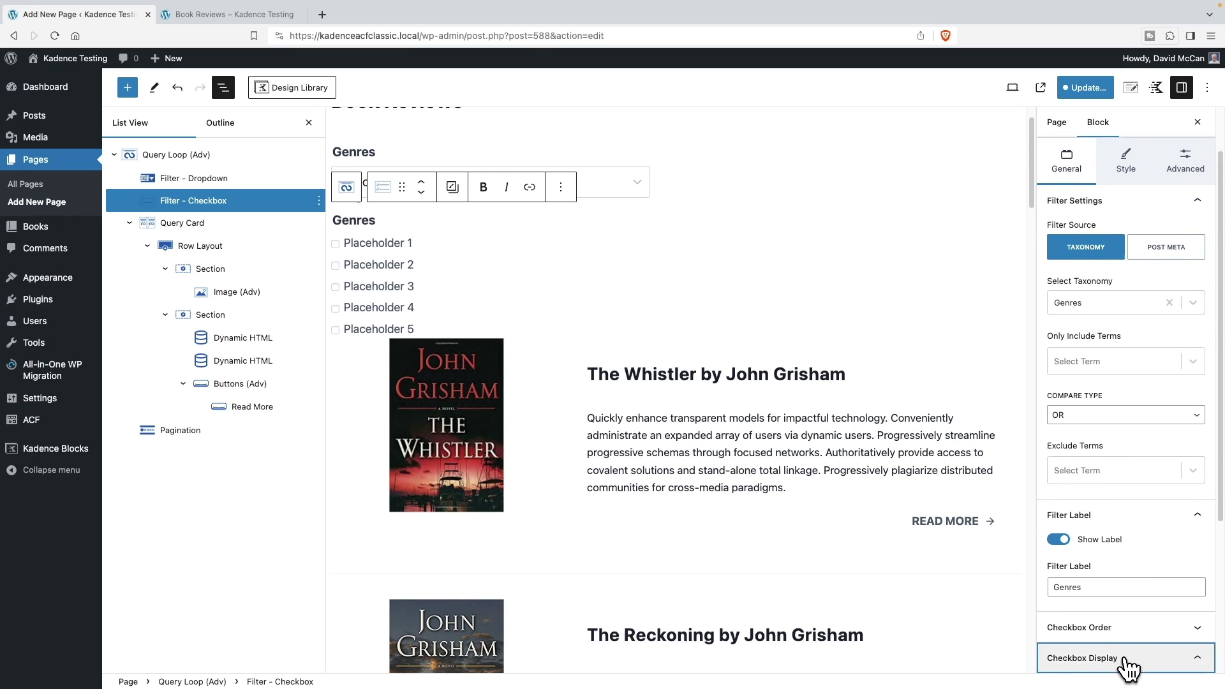
pyautogui.click(1142, 658)
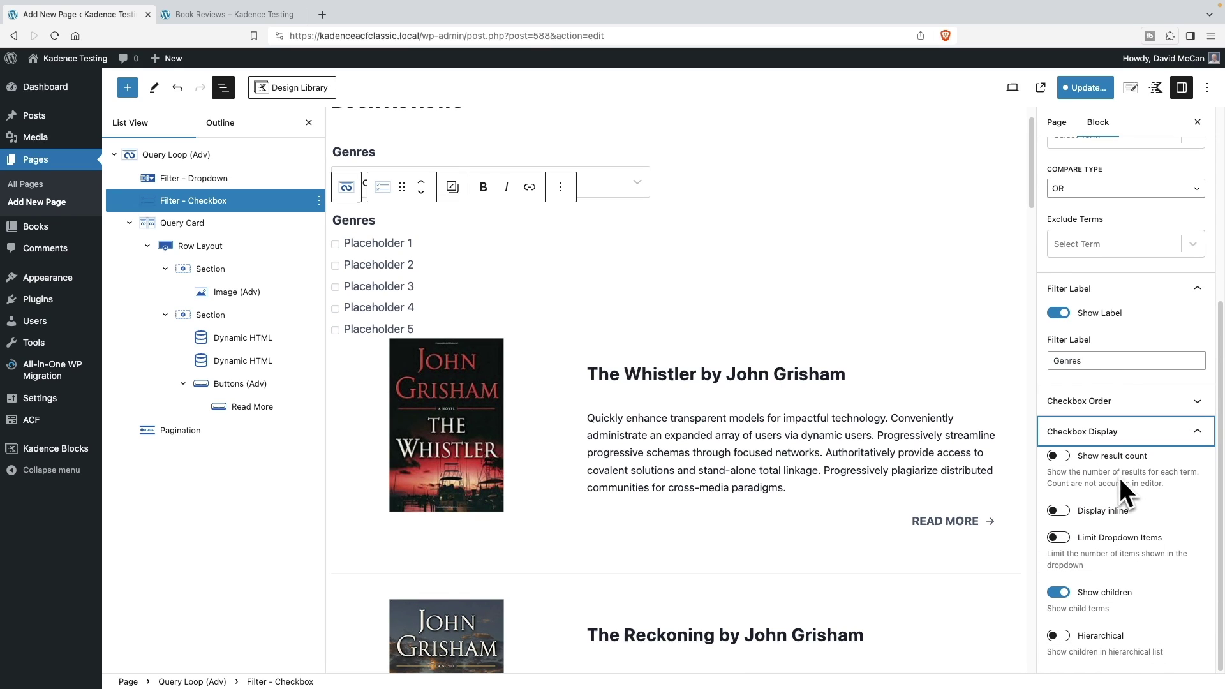
pyautogui.click(1058, 511)
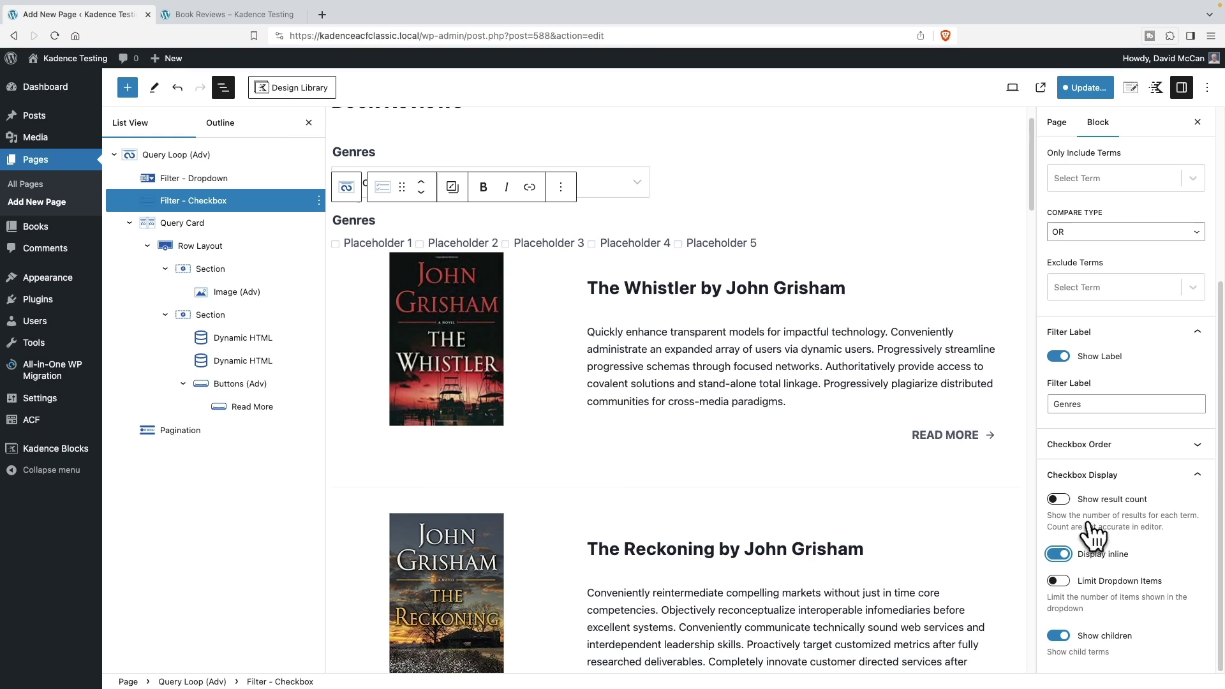
pyautogui.click(847, 244)
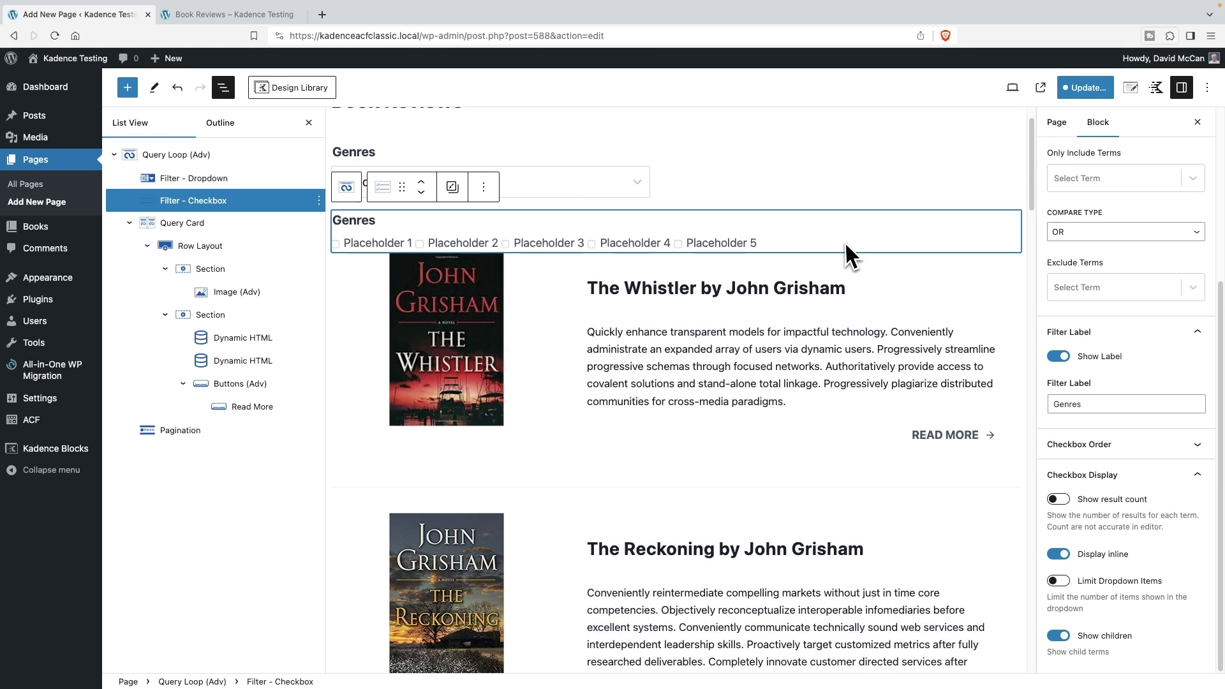
pyautogui.scroll(5, 1075, 261)
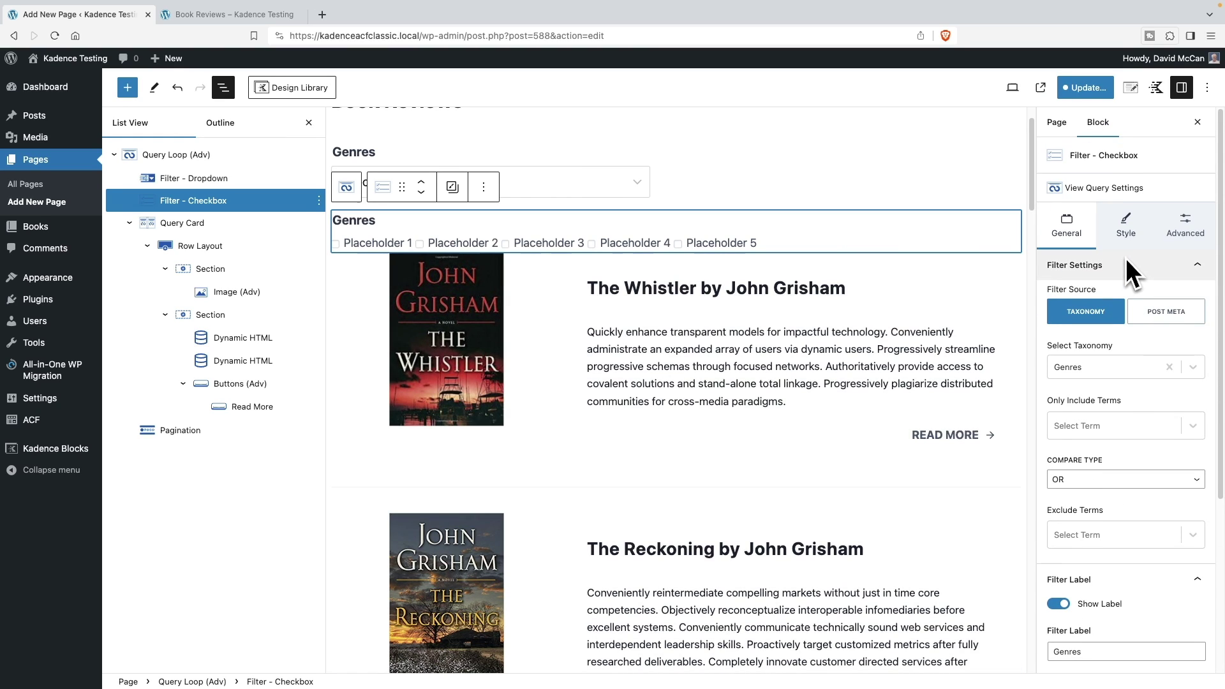
pyautogui.click(1190, 230)
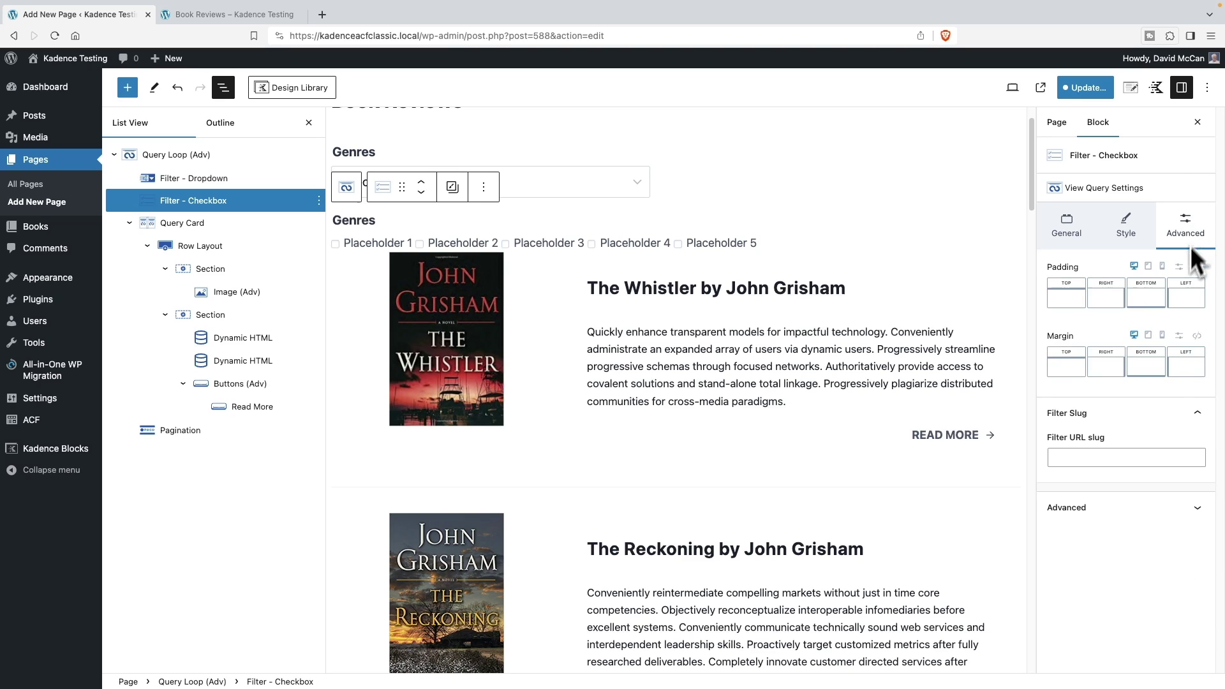
pyautogui.click(1150, 365)
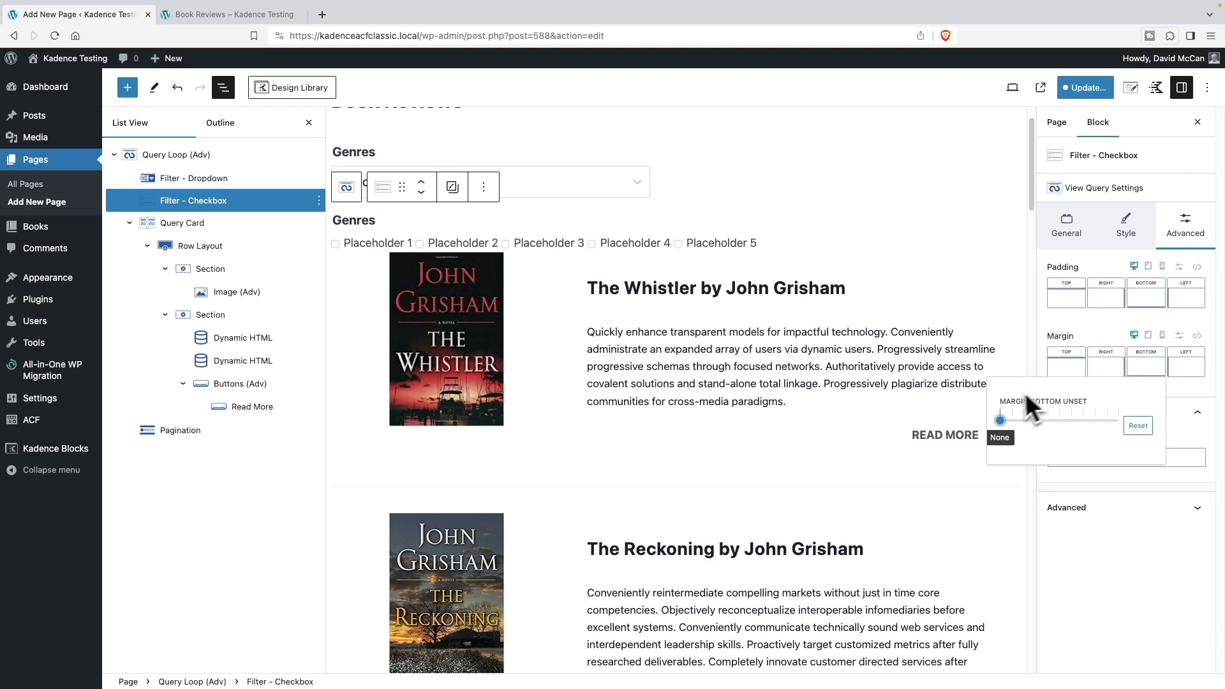
pyautogui.moveTo(999, 420); pyautogui.dragTo(1025, 420)
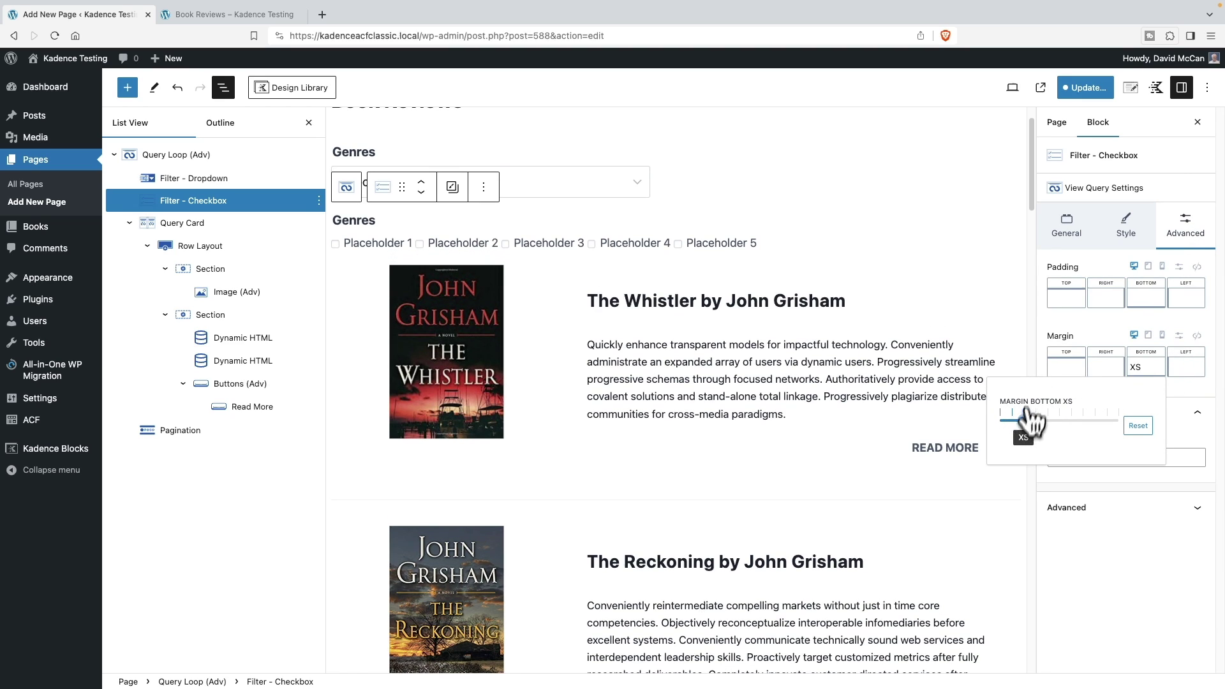
pyautogui.click(606, 191)
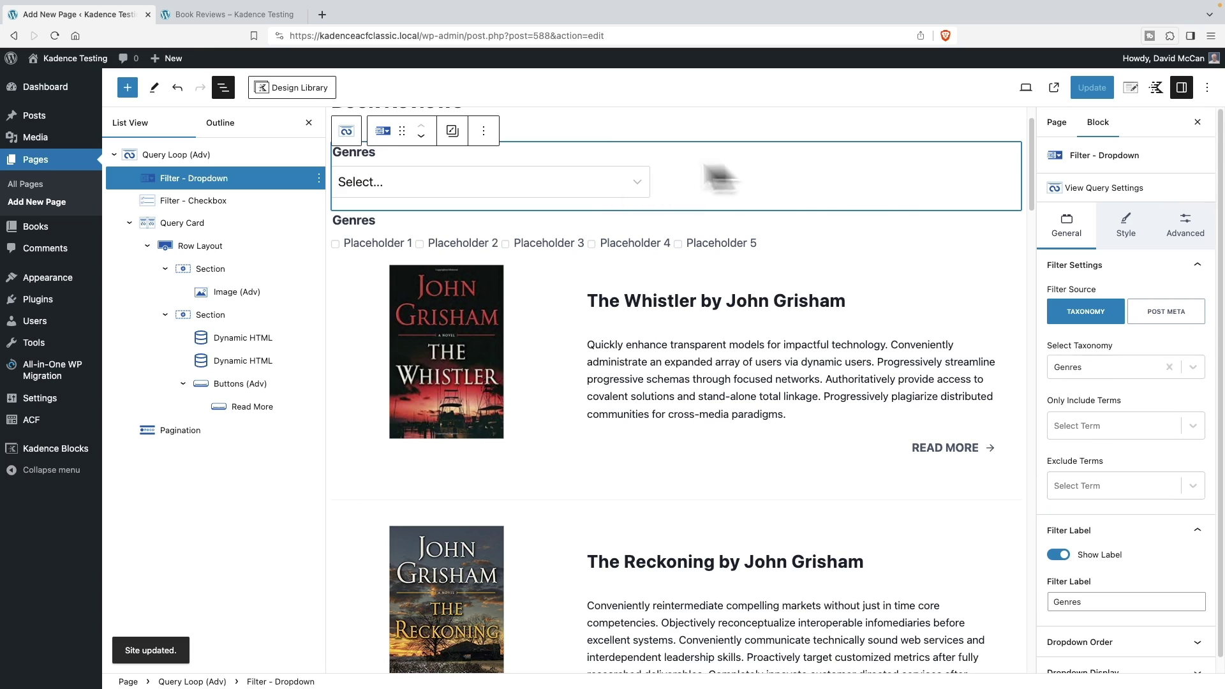
# Step: Delete the Genres dropdown filter, save the page, and go to the live Book Reviews tab
pyautogui.click(484, 131)
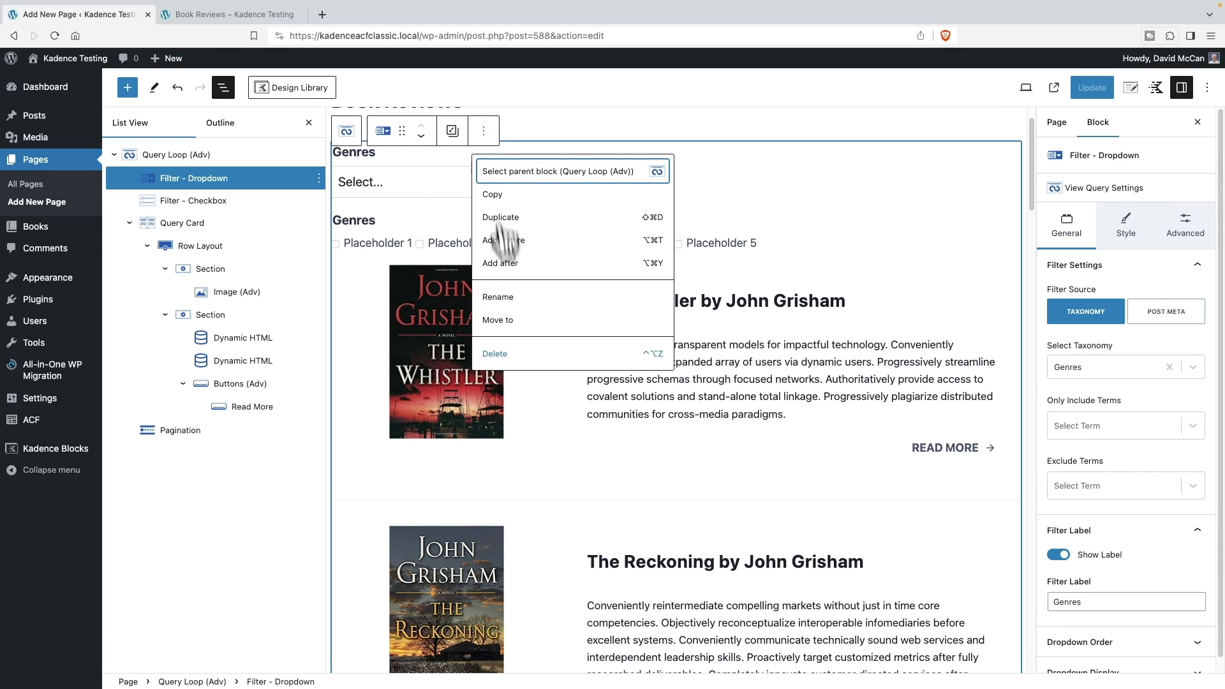
pyautogui.click(504, 351)
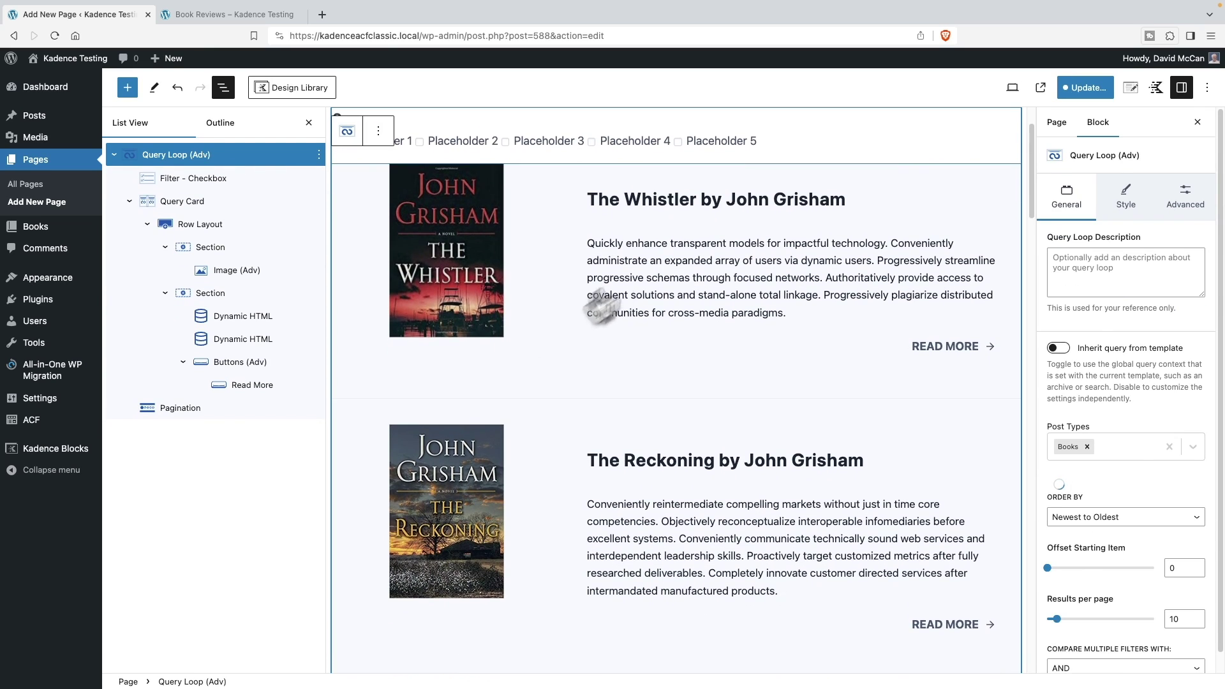
pyautogui.click(1086, 88)
pyautogui.click(1093, 90)
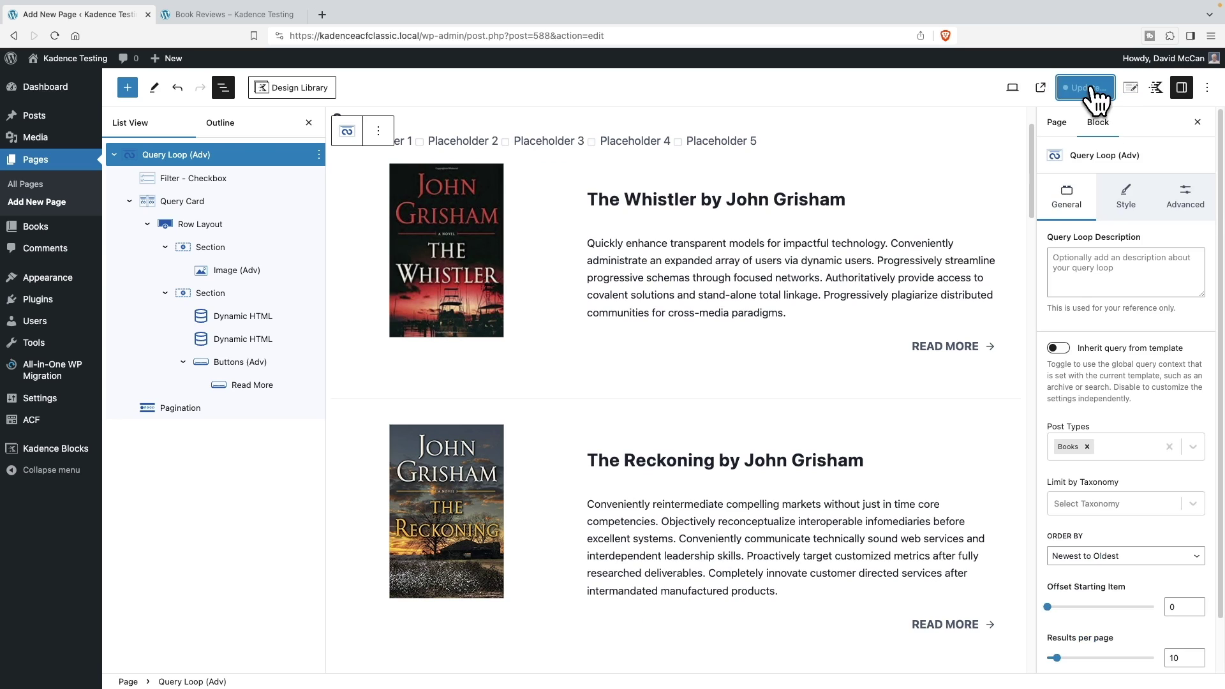
pyautogui.click(190, 13)
# Step: Reload the live page, tick Mystery then Fantasy, and return to the editor
pyautogui.click(57, 37)
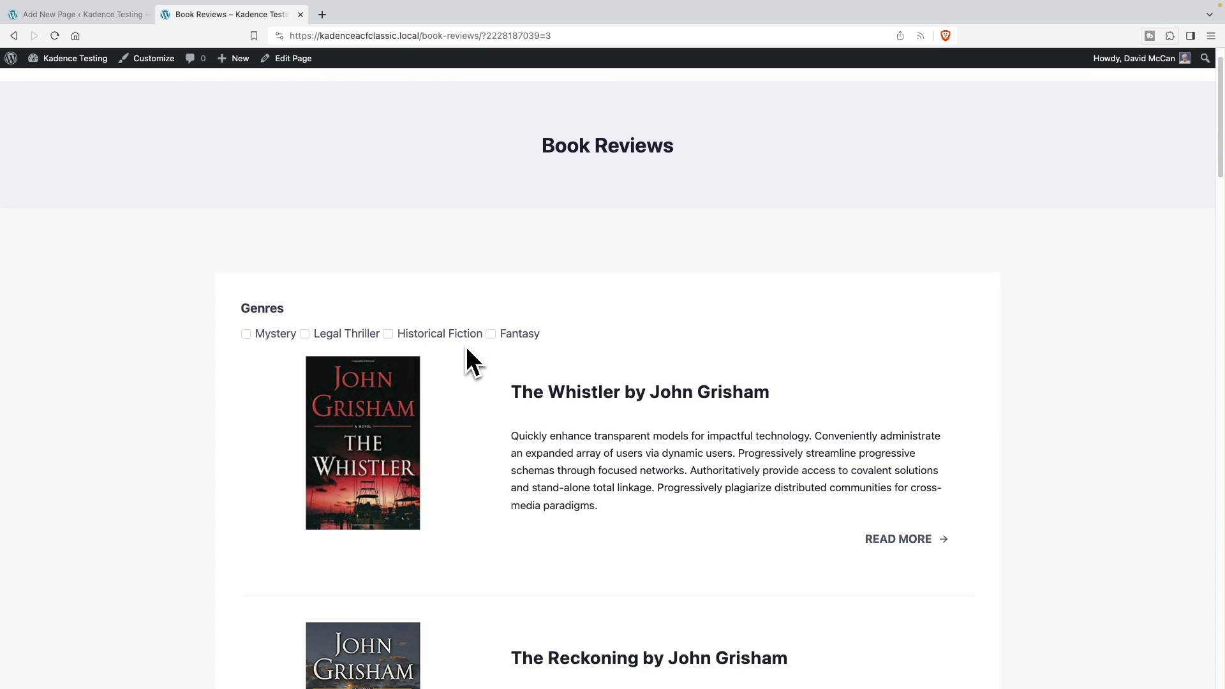
pyautogui.click(256, 339)
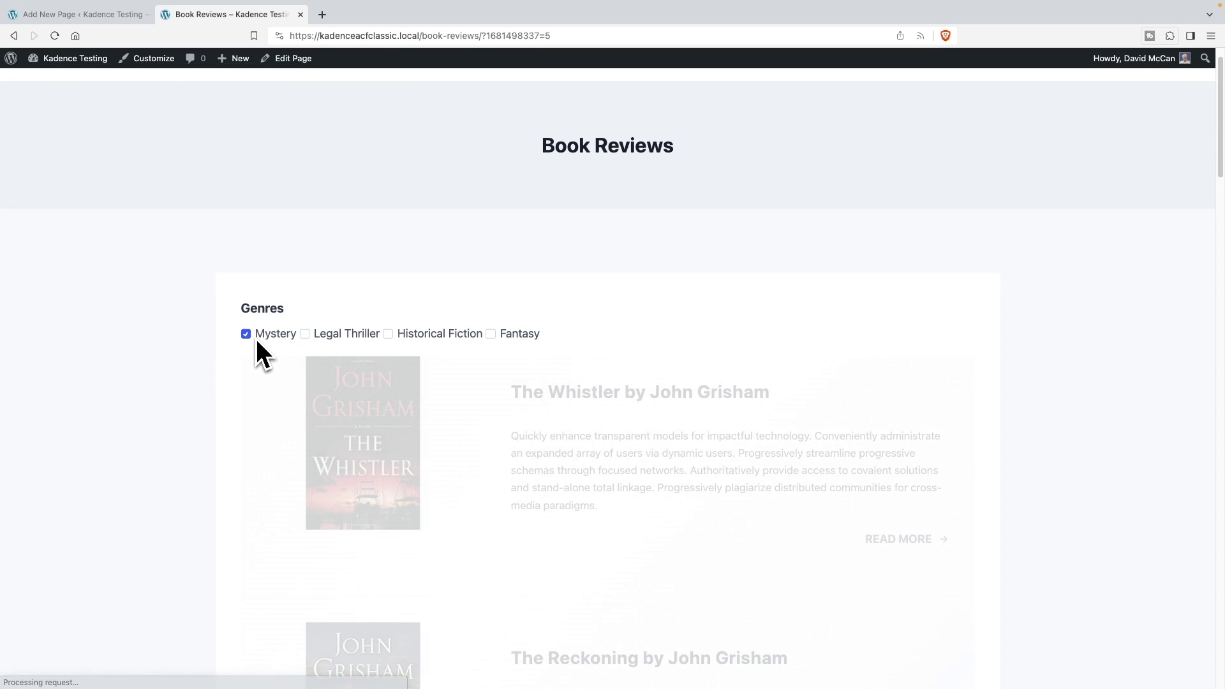
pyautogui.click(491, 334)
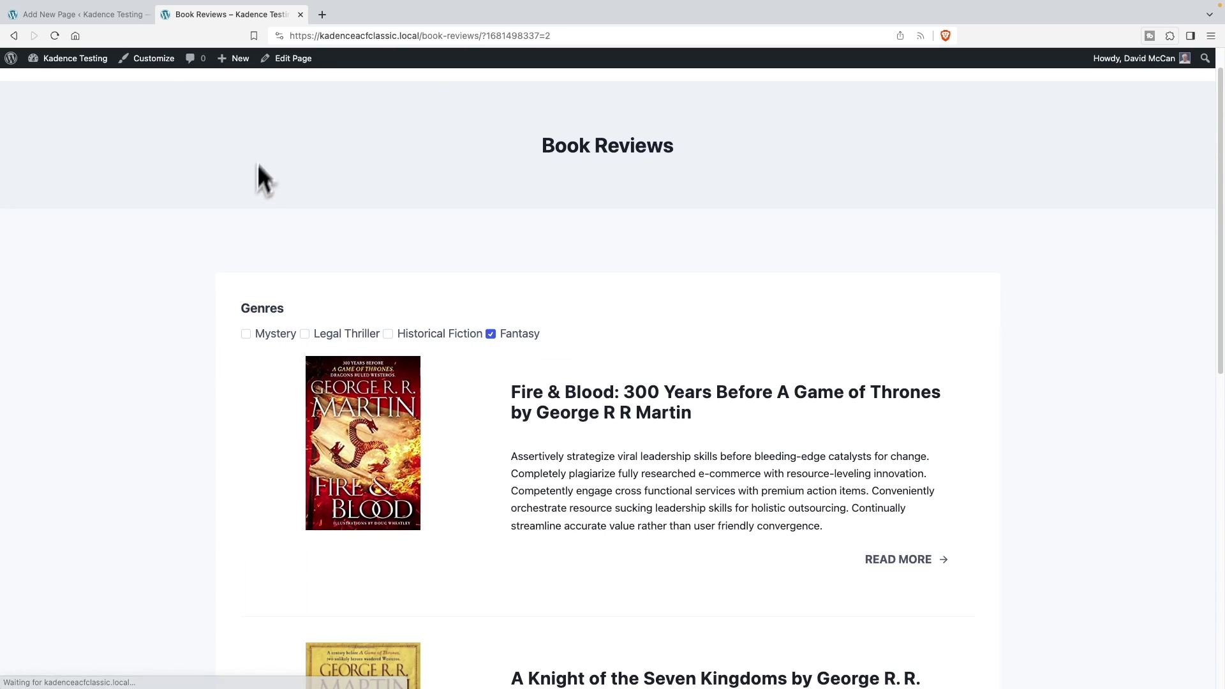
pyautogui.click(113, 13)
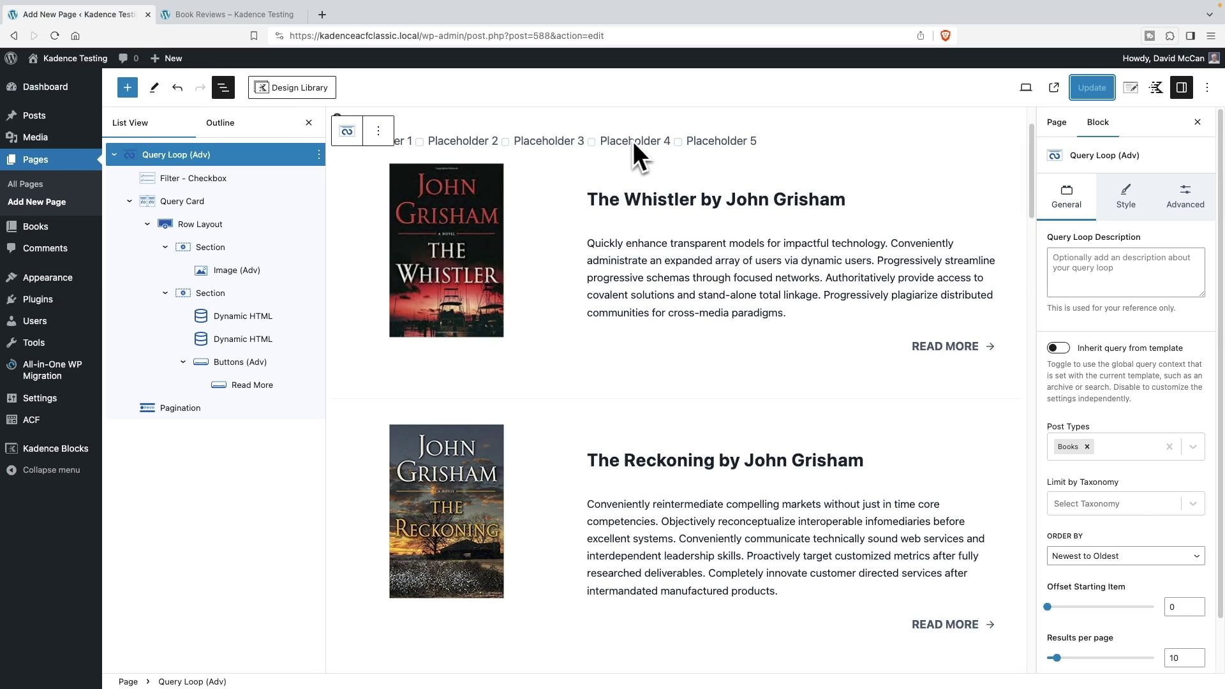
# Step: Delete the existing Query Loop block and insert a Query Loop (Adv) in its place
pyautogui.click(318, 155)
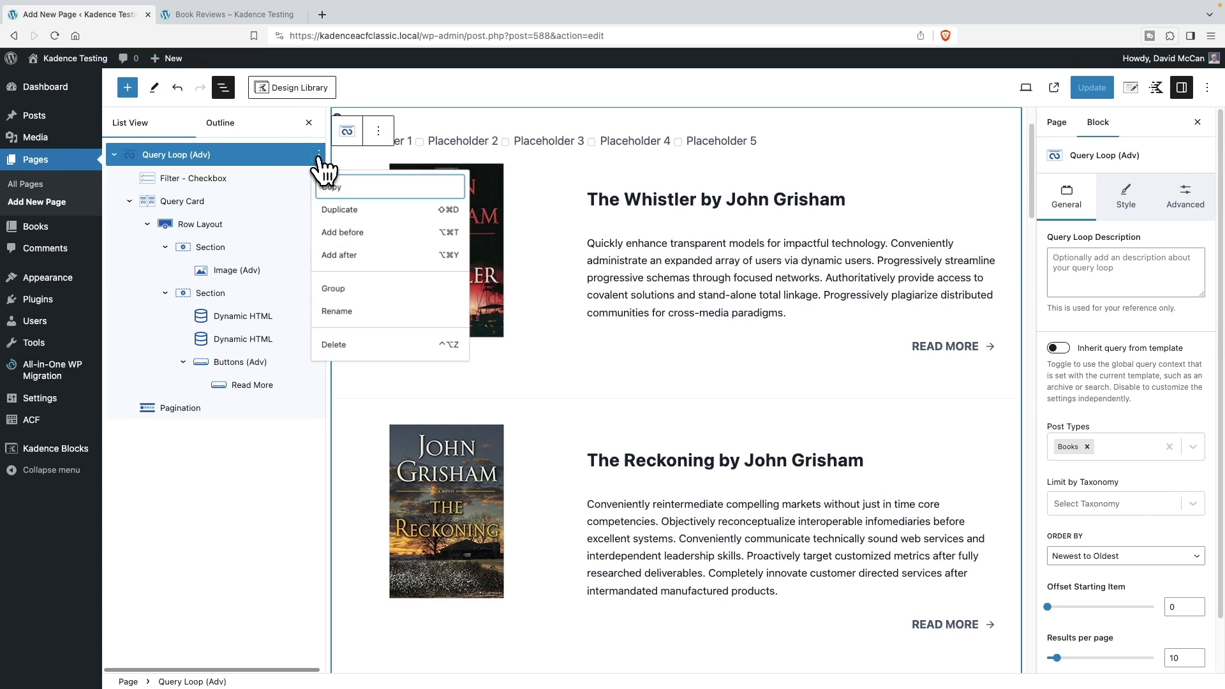
pyautogui.click(338, 350)
pyautogui.write('/')
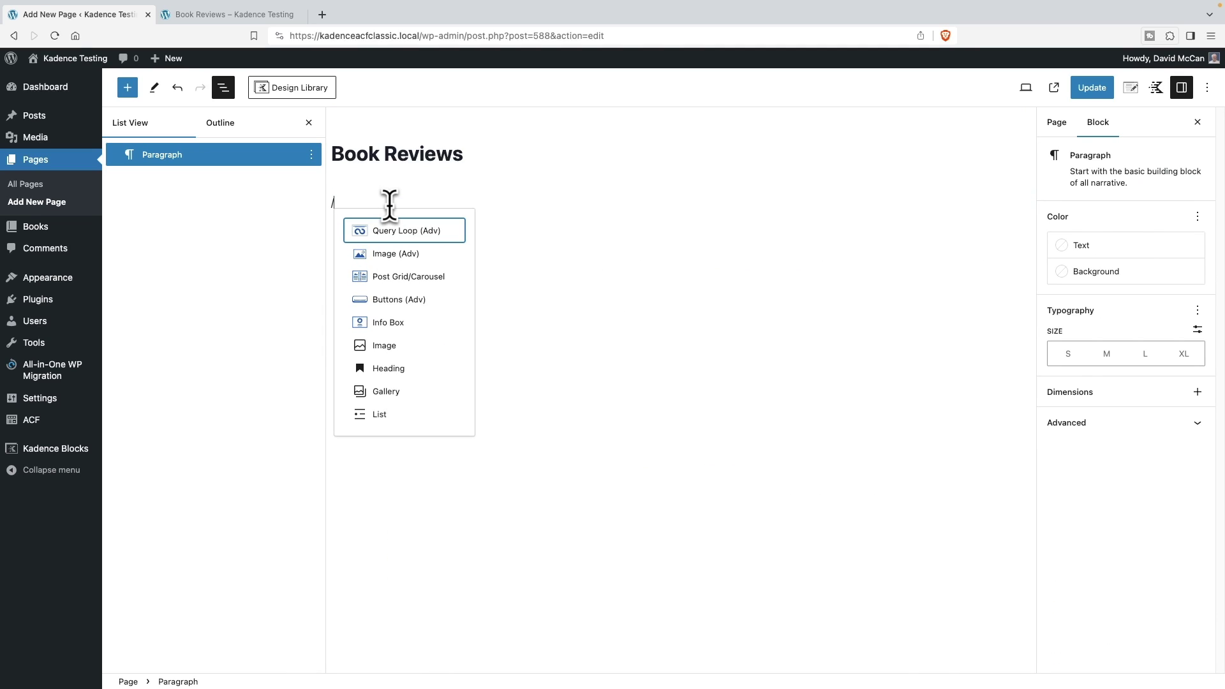
pyautogui.click(409, 239)
pyautogui.click(416, 262)
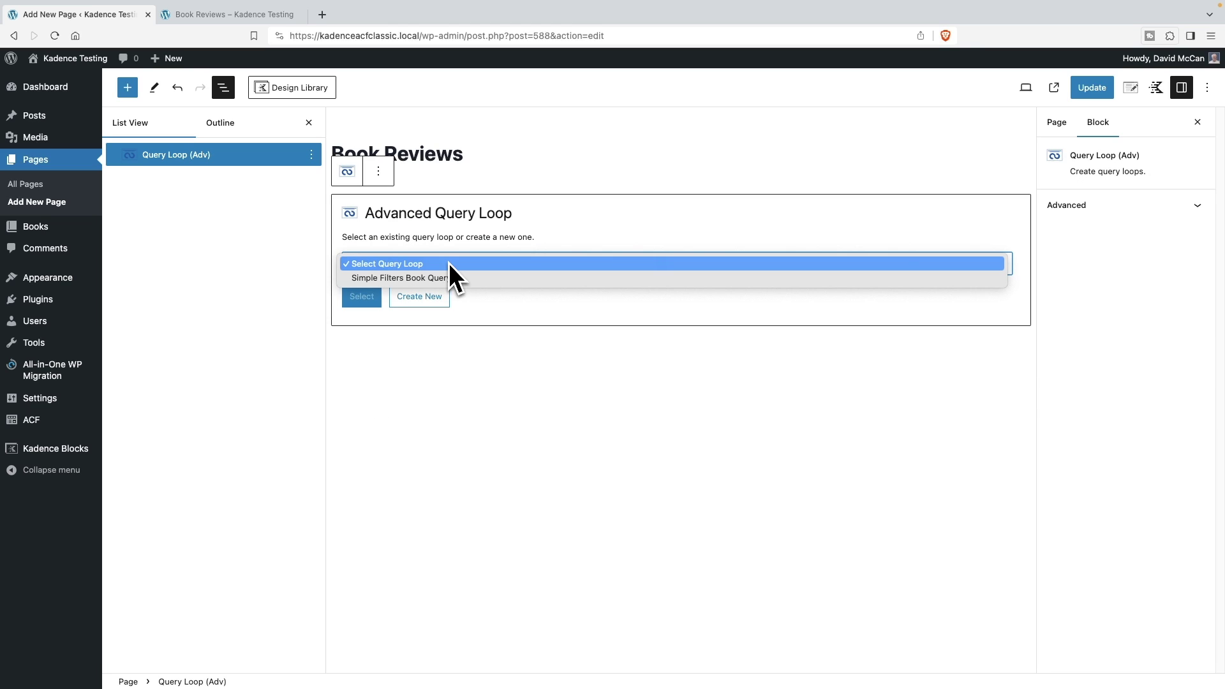
pyautogui.click(449, 264)
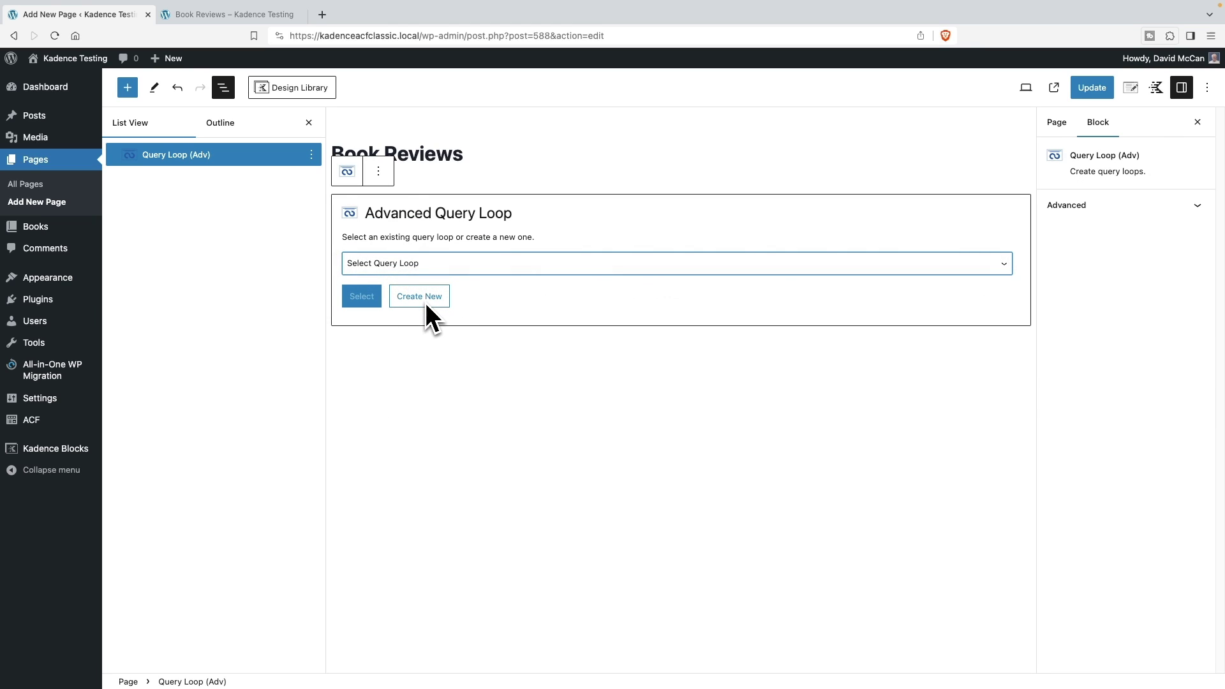
# Step: Create a new query loop from the Advanced Filters layout that queries Books instead of Posts
pyautogui.click(428, 305)
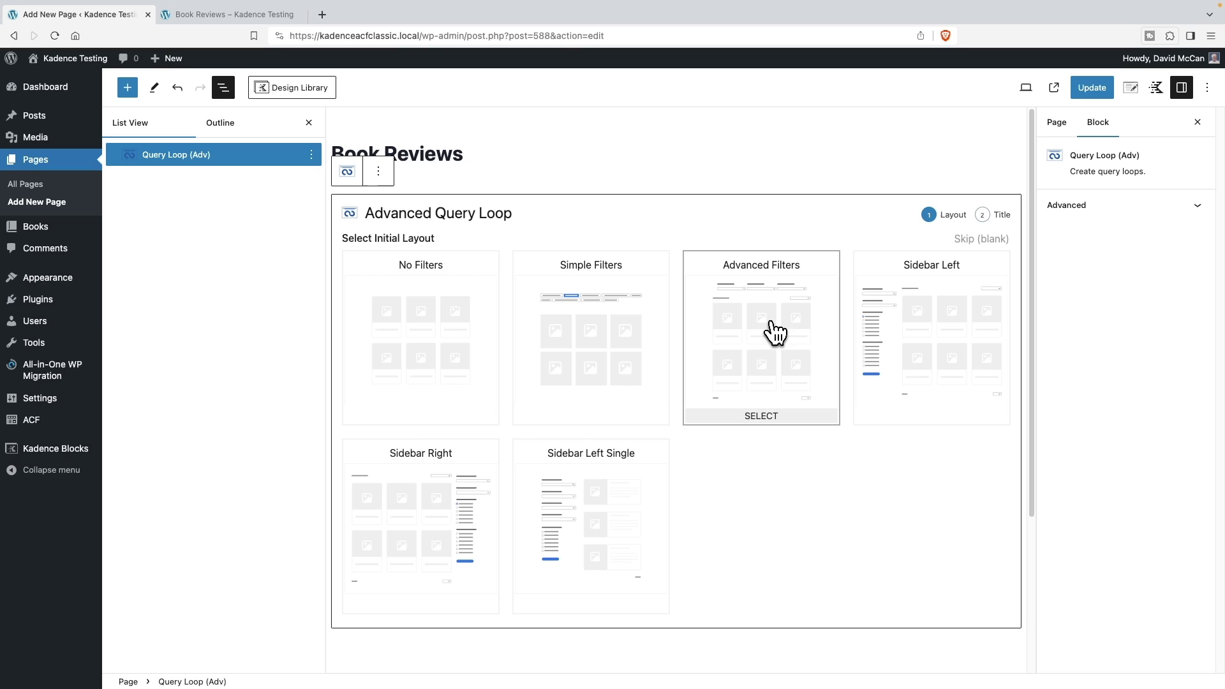
pyautogui.click(771, 323)
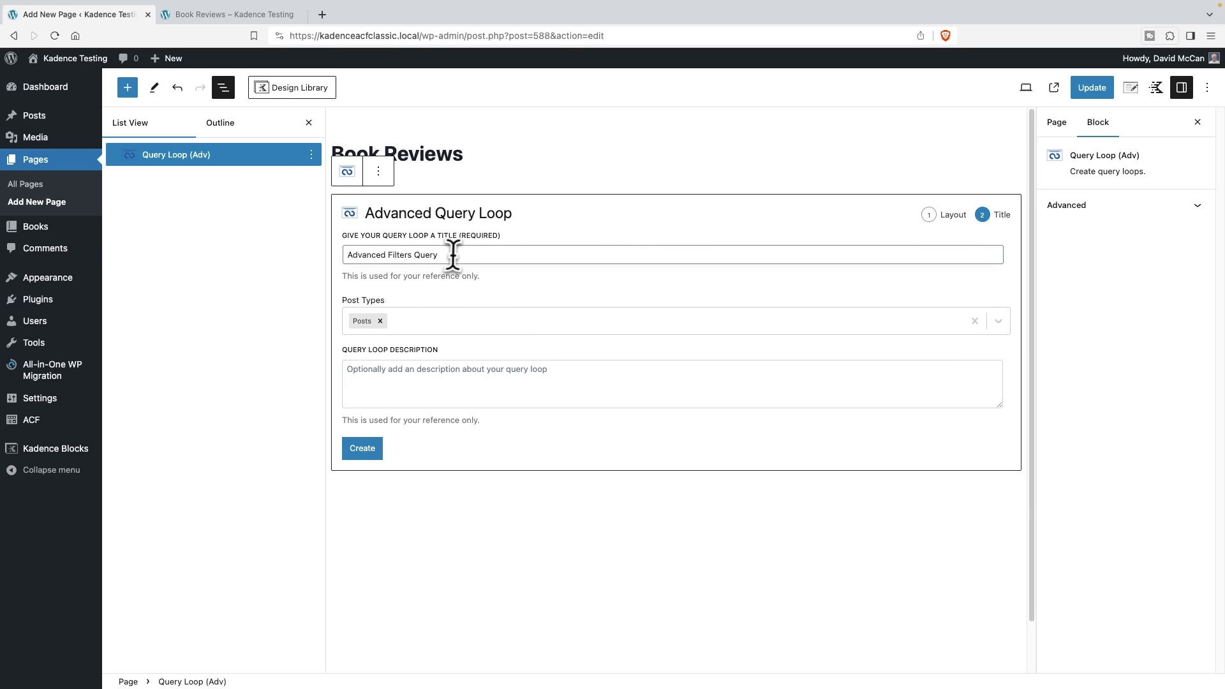
pyautogui.write('Book')
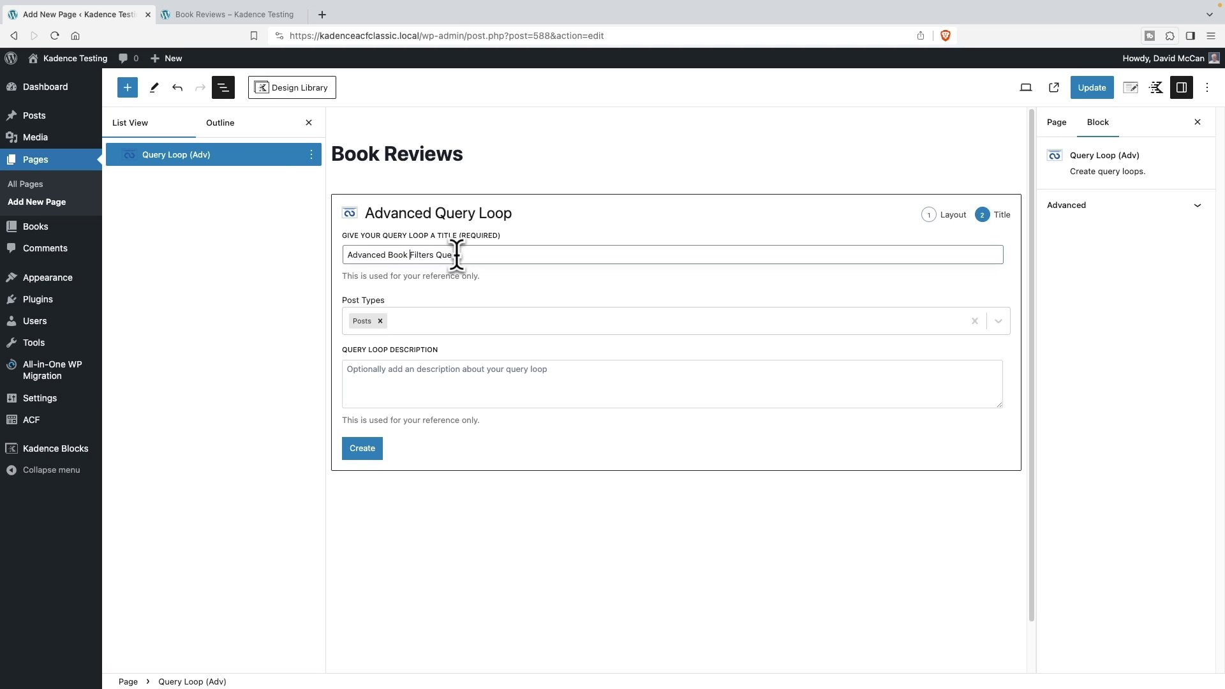
pyautogui.click(380, 321)
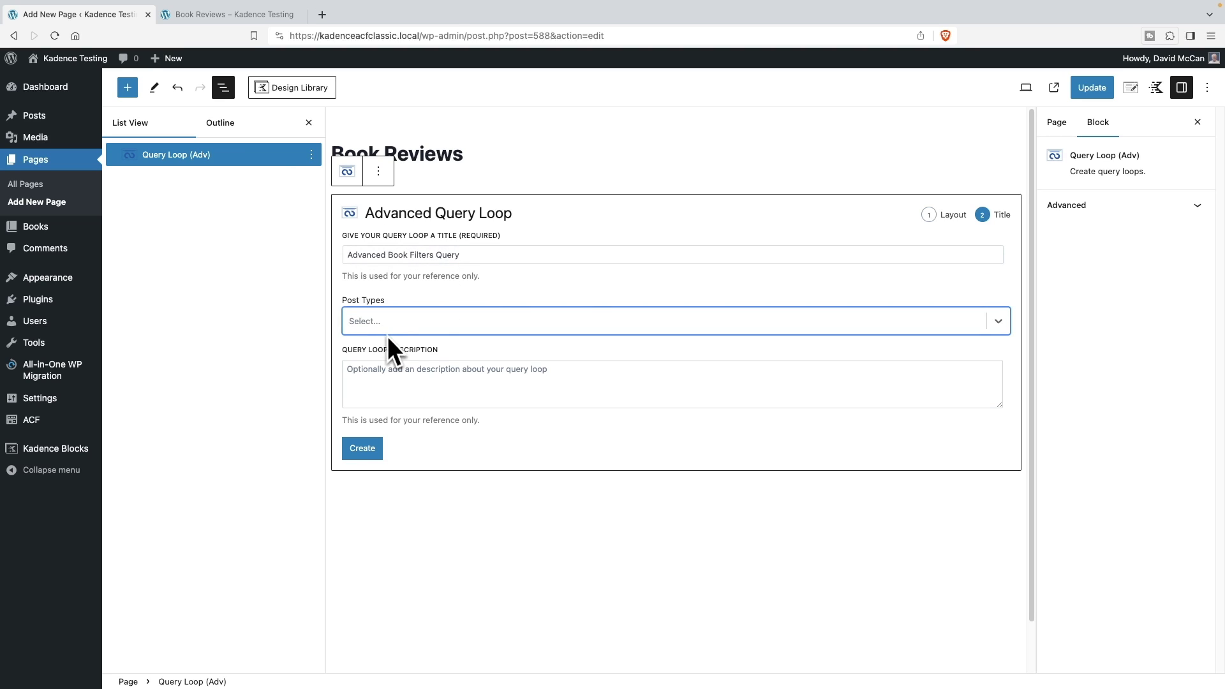
pyautogui.click(391, 329)
pyautogui.click(386, 402)
pyautogui.click(363, 448)
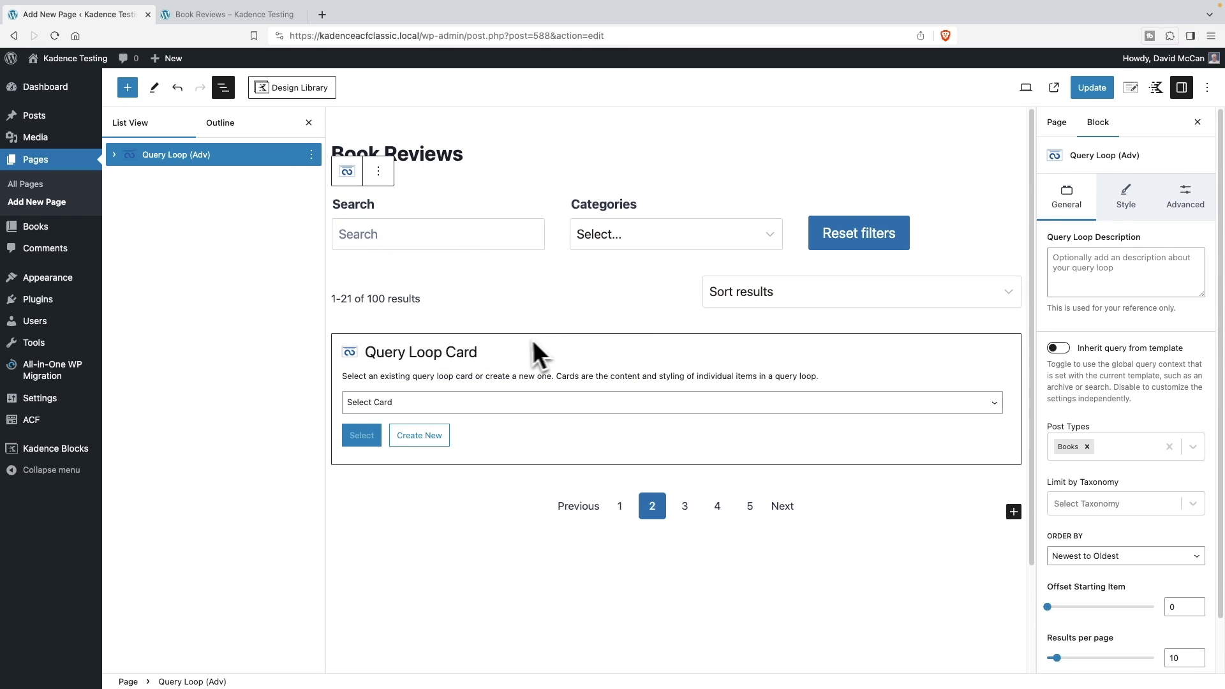
# Step: Apply the Book Card design to the loop results
pyautogui.click(439, 406)
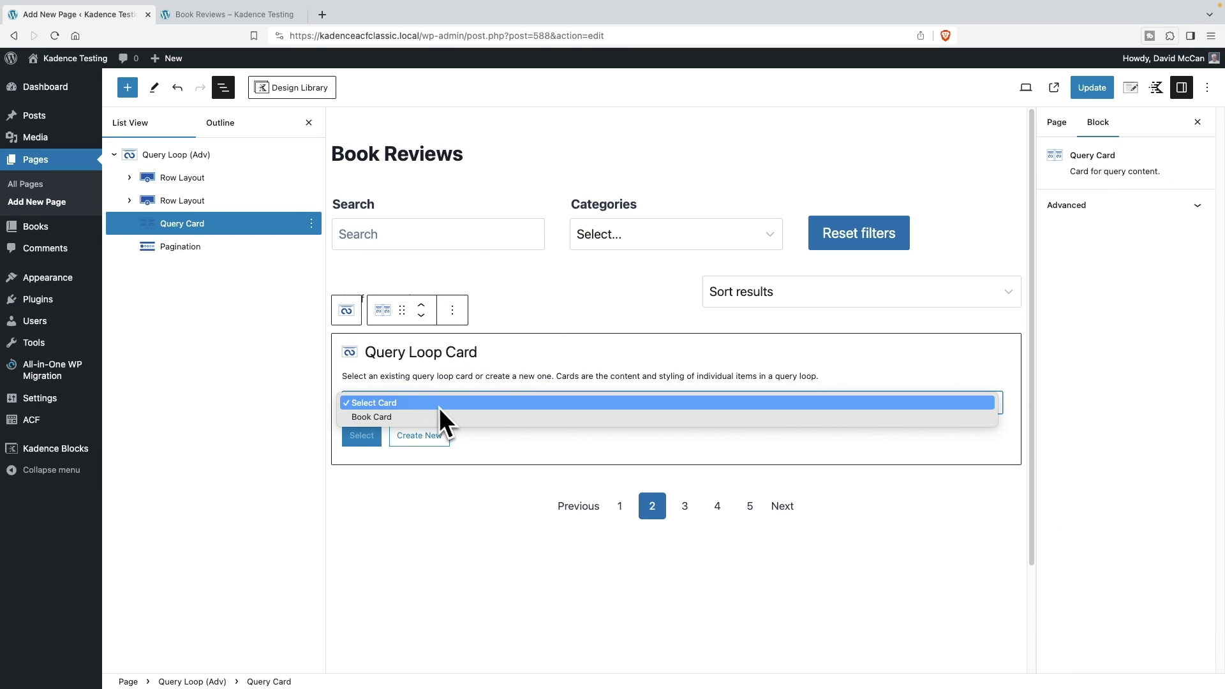
pyautogui.click(403, 417)
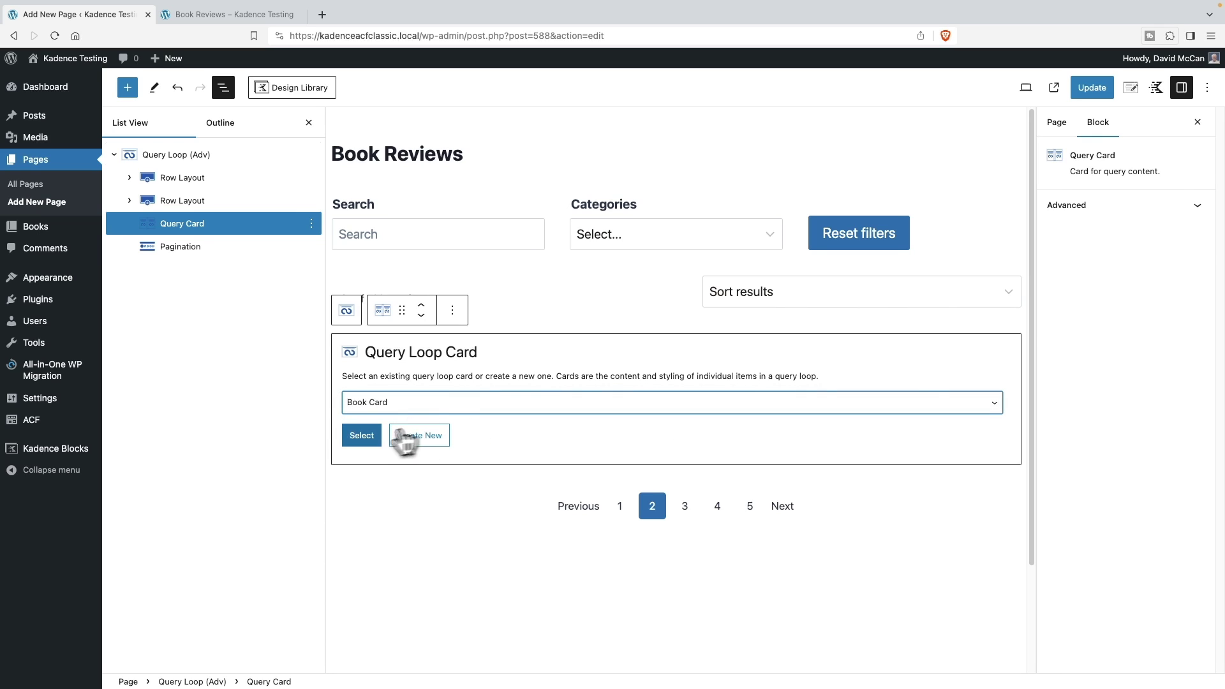
pyautogui.click(373, 435)
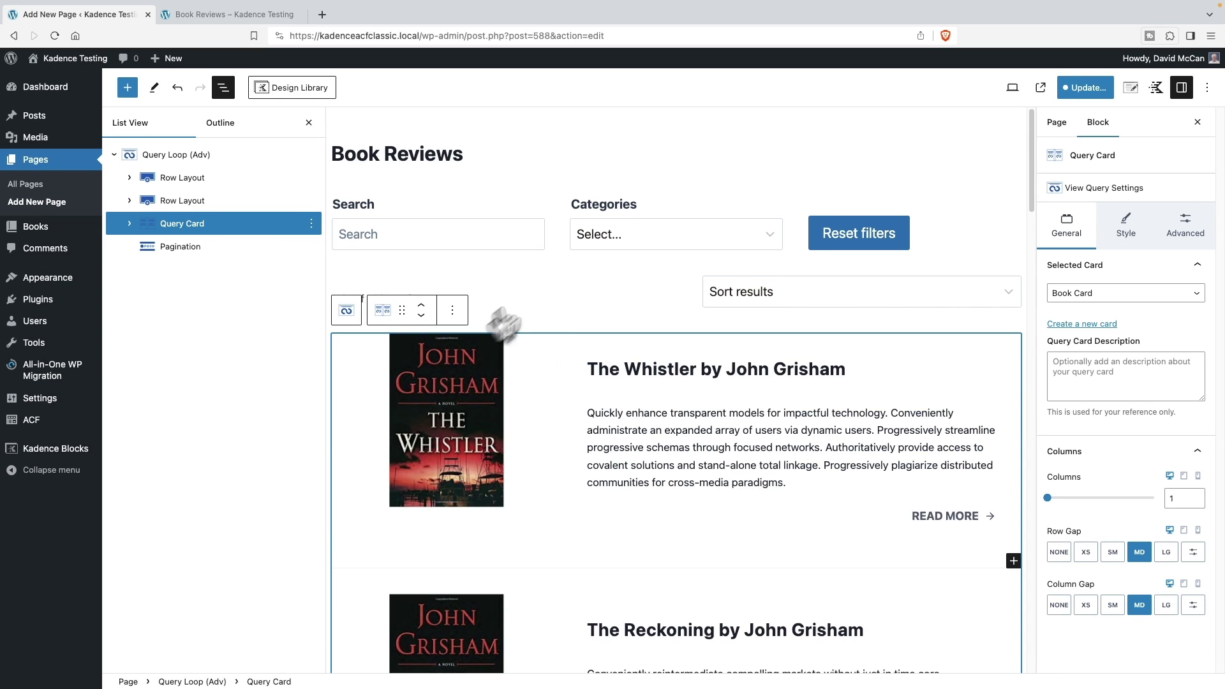
# Step: Switch the Categories dropdown filter to the Genres taxonomy and relabel it 'Genres'
pyautogui.click(673, 217)
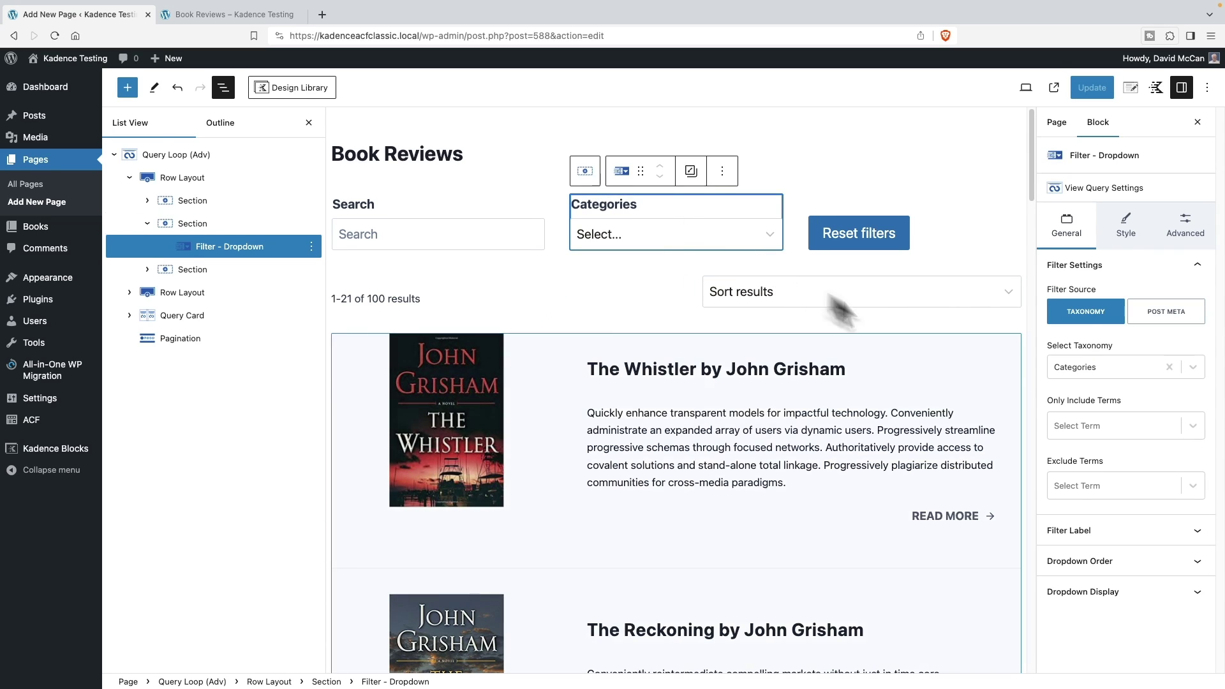
pyautogui.click(1120, 373)
pyautogui.click(1091, 438)
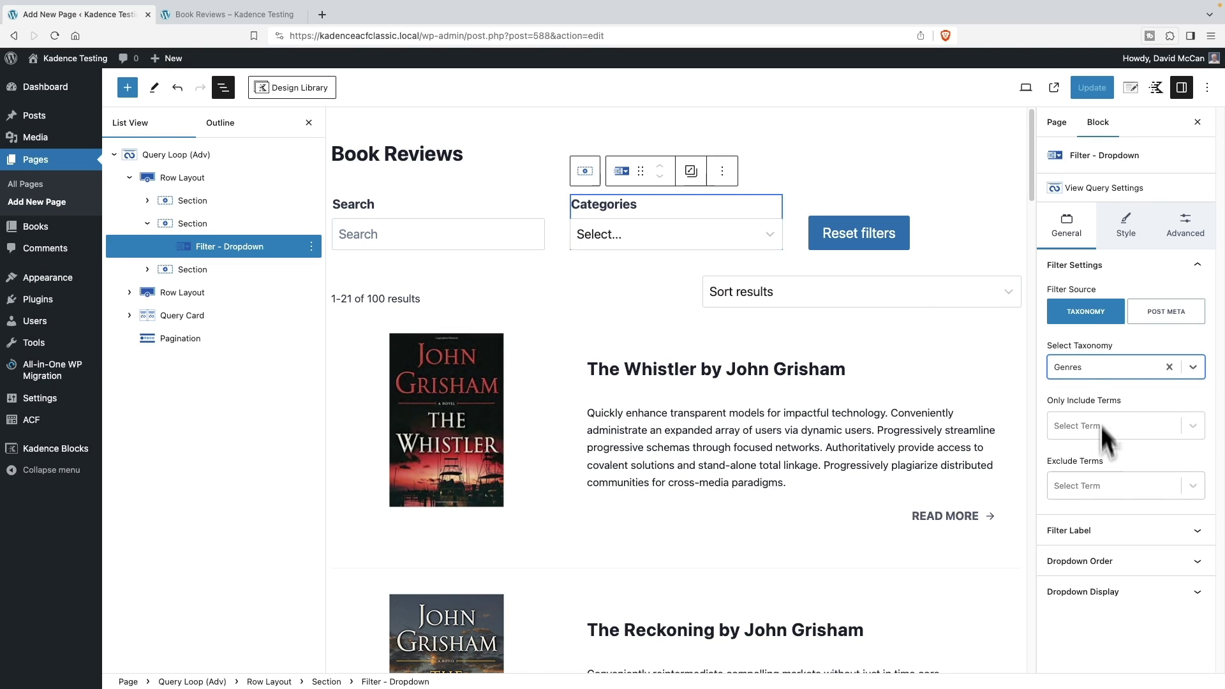
pyautogui.click(1092, 531)
pyautogui.click(1089, 602)
pyautogui.moveTo(1090, 603); pyautogui.dragTo(1044, 606)
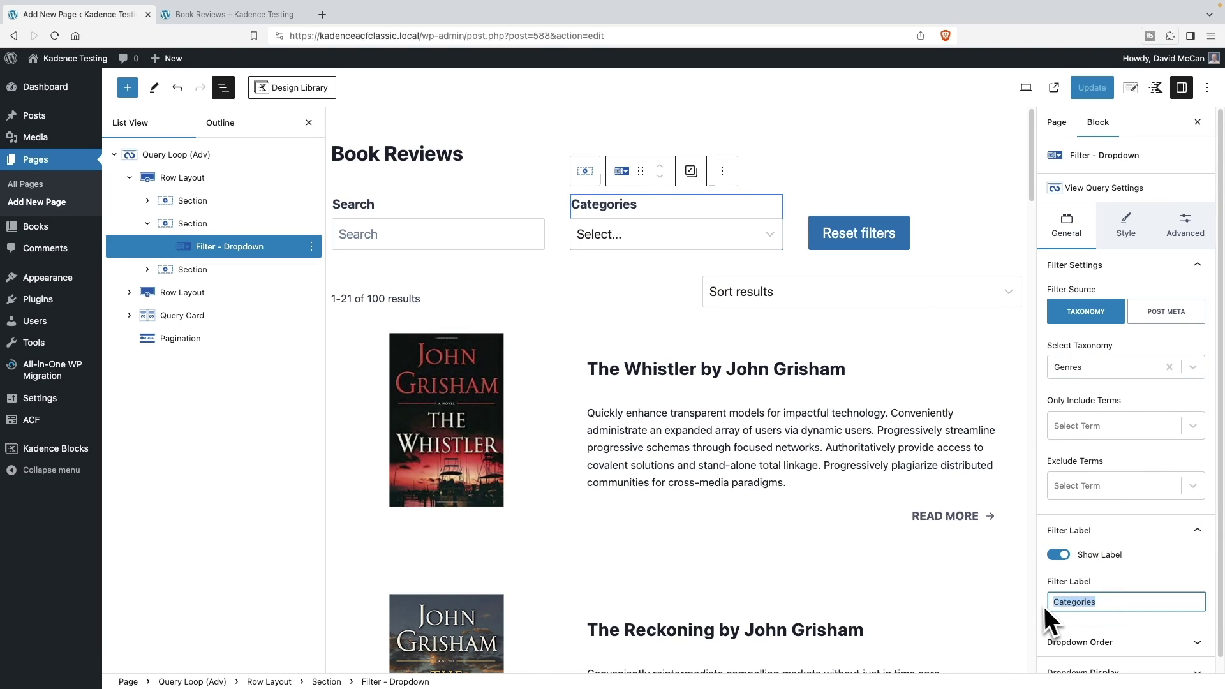
pyautogui.write('Gen')
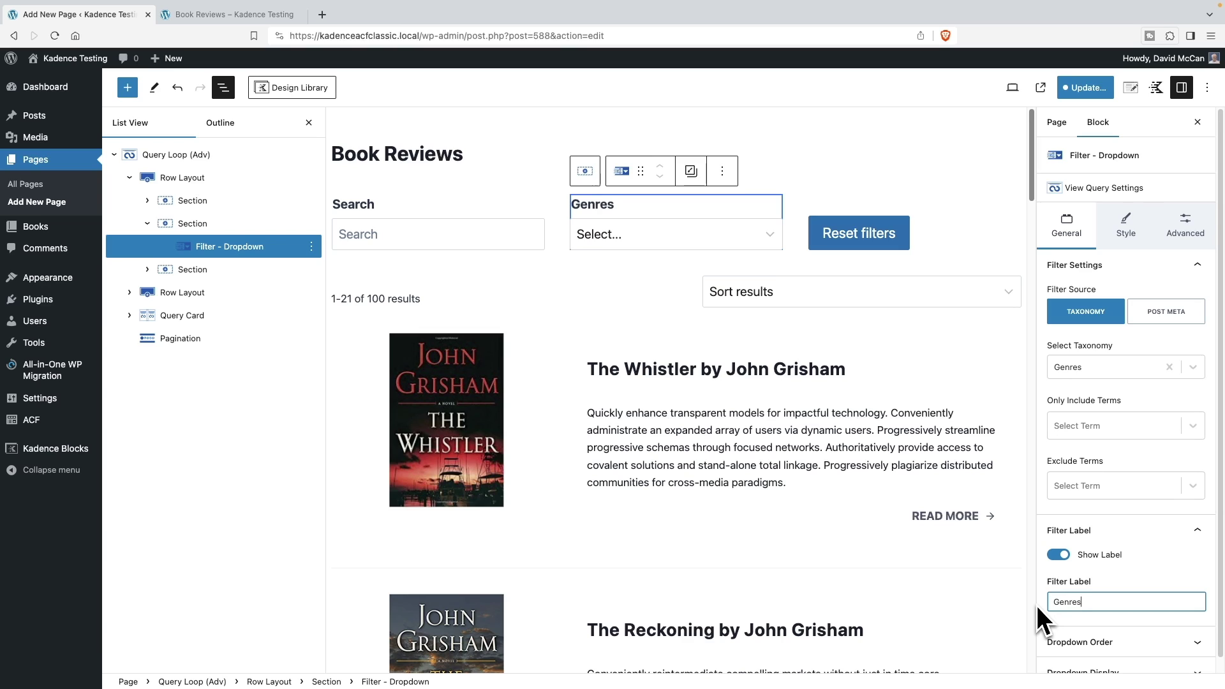
pyautogui.write('res')
# Step: Save the page and go to the live Book Reviews tab
pyautogui.click(1085, 89)
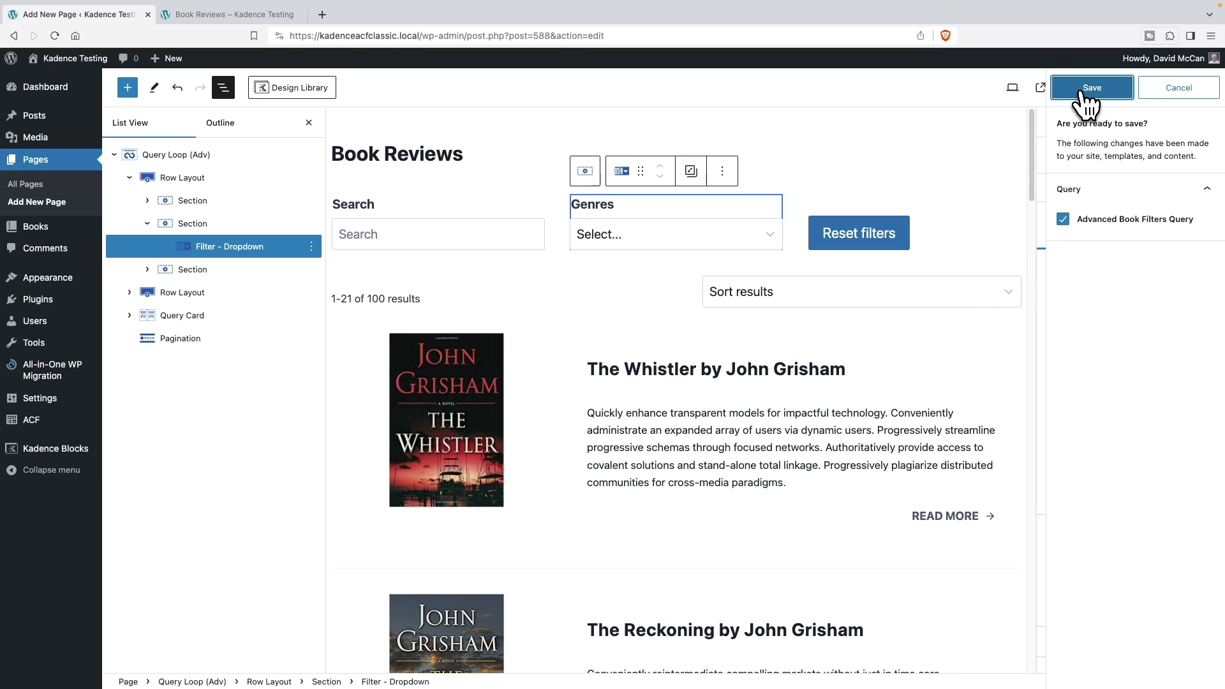
pyautogui.click(1088, 90)
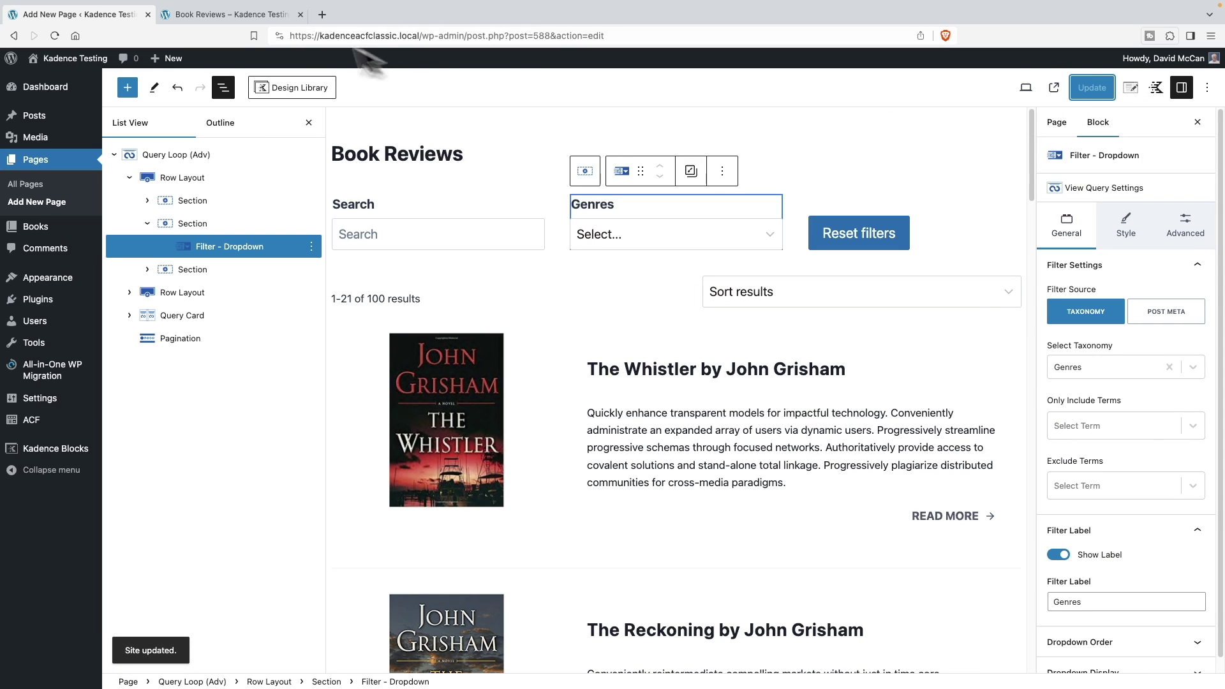
pyautogui.click(234, 15)
# Step: Reload the live page, filter by the Mystery genre, reset, and return to the editor
pyautogui.click(55, 37)
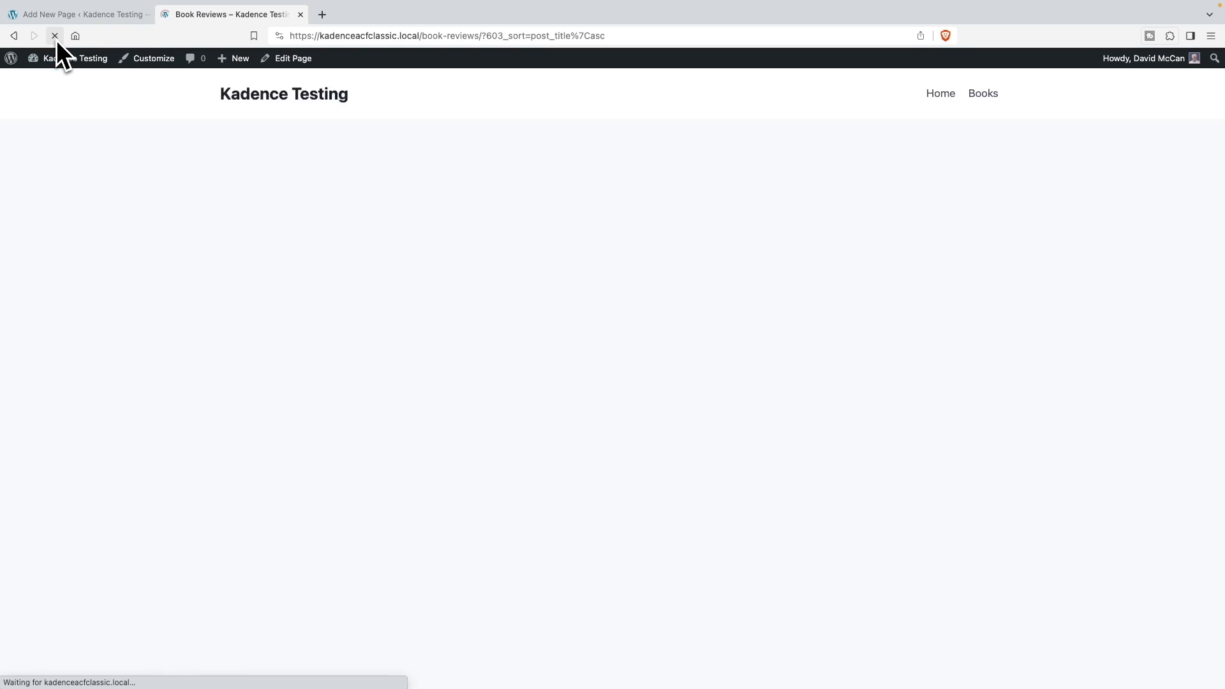
pyautogui.click(543, 340)
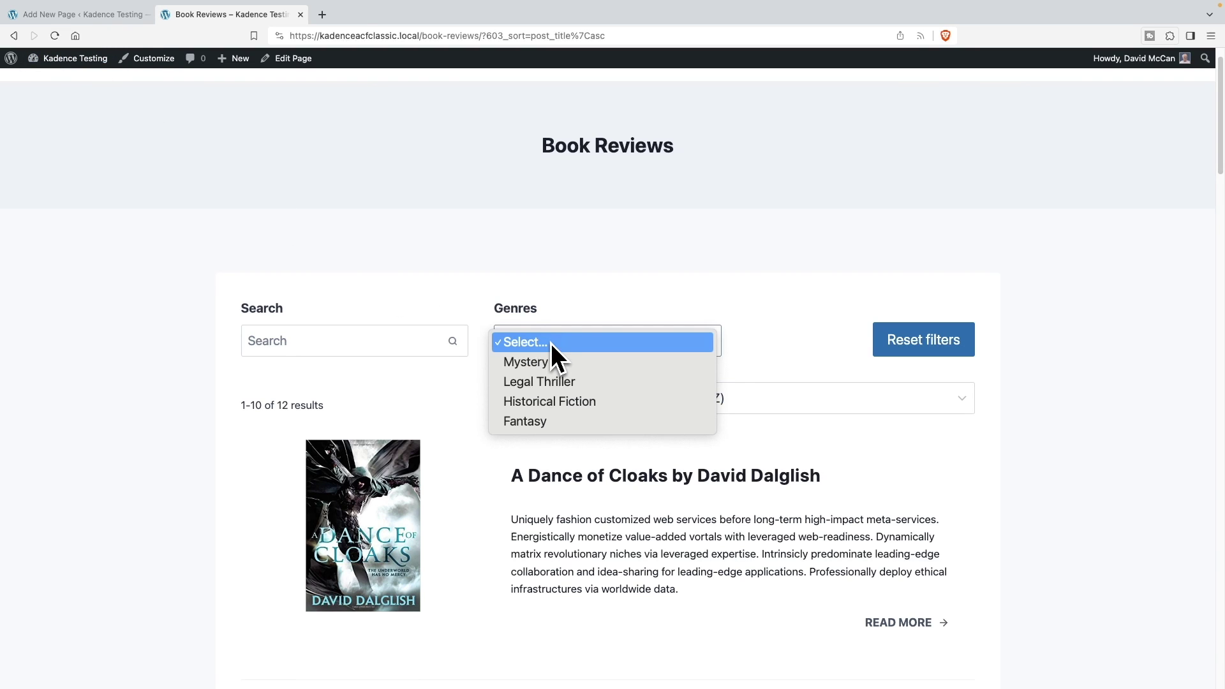
pyautogui.click(541, 362)
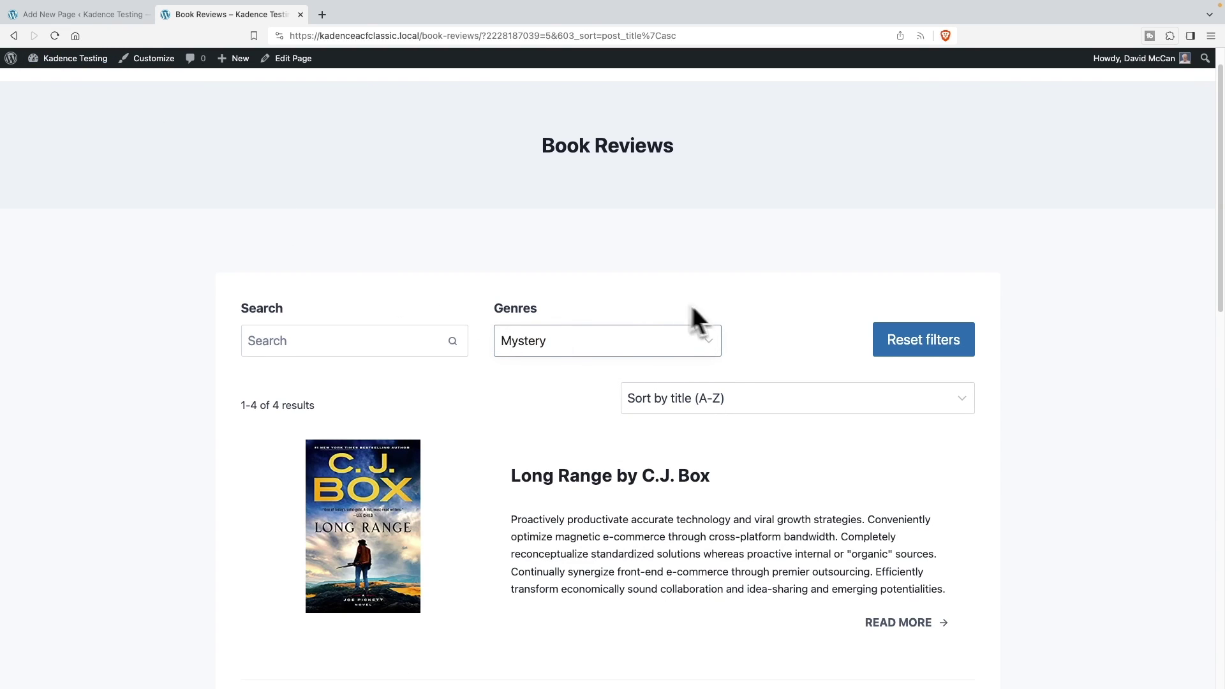
pyautogui.click(936, 355)
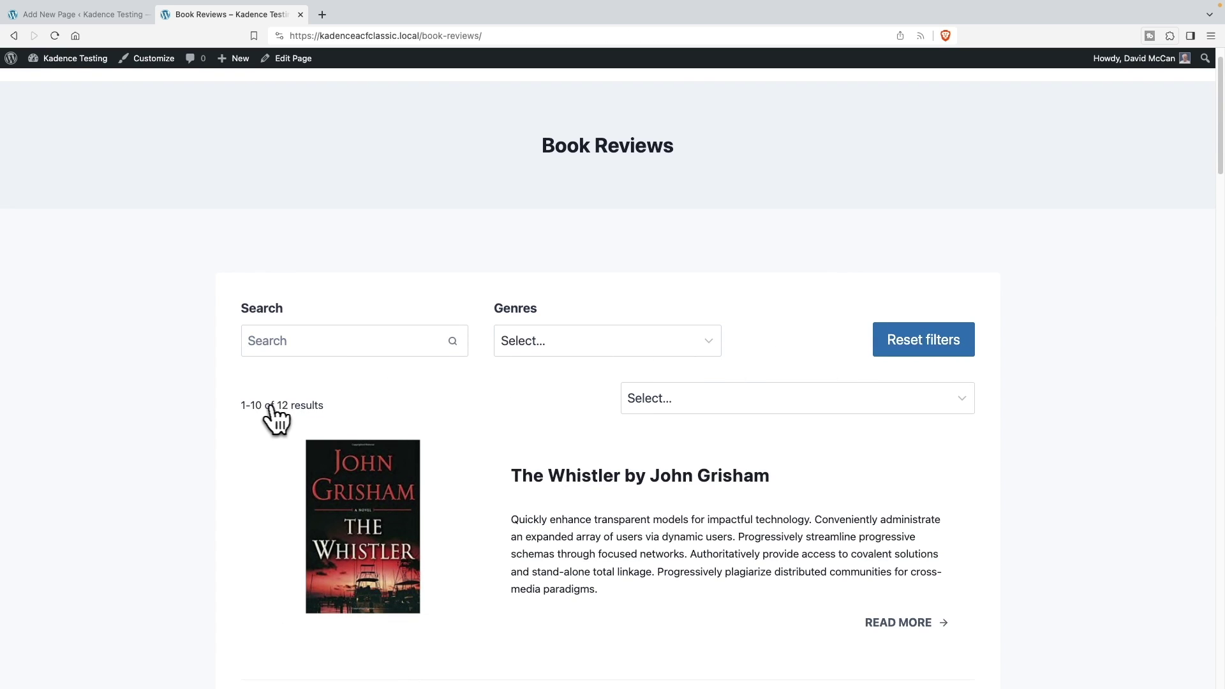
pyautogui.click(539, 344)
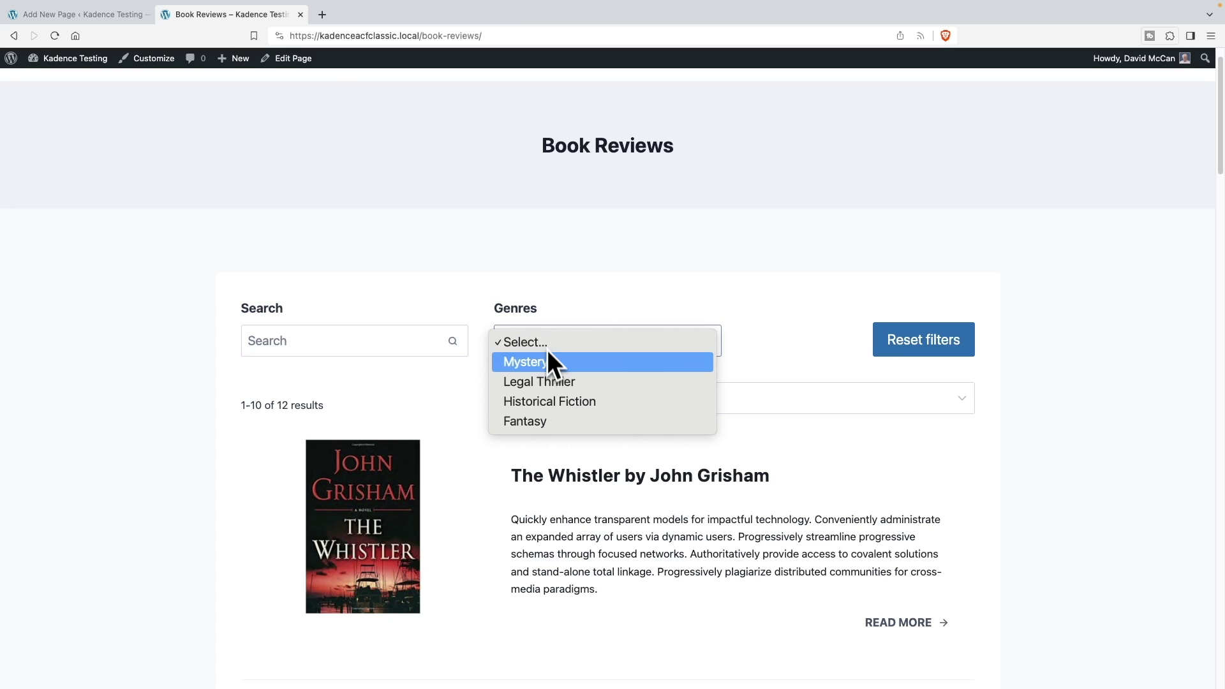
pyautogui.click(523, 365)
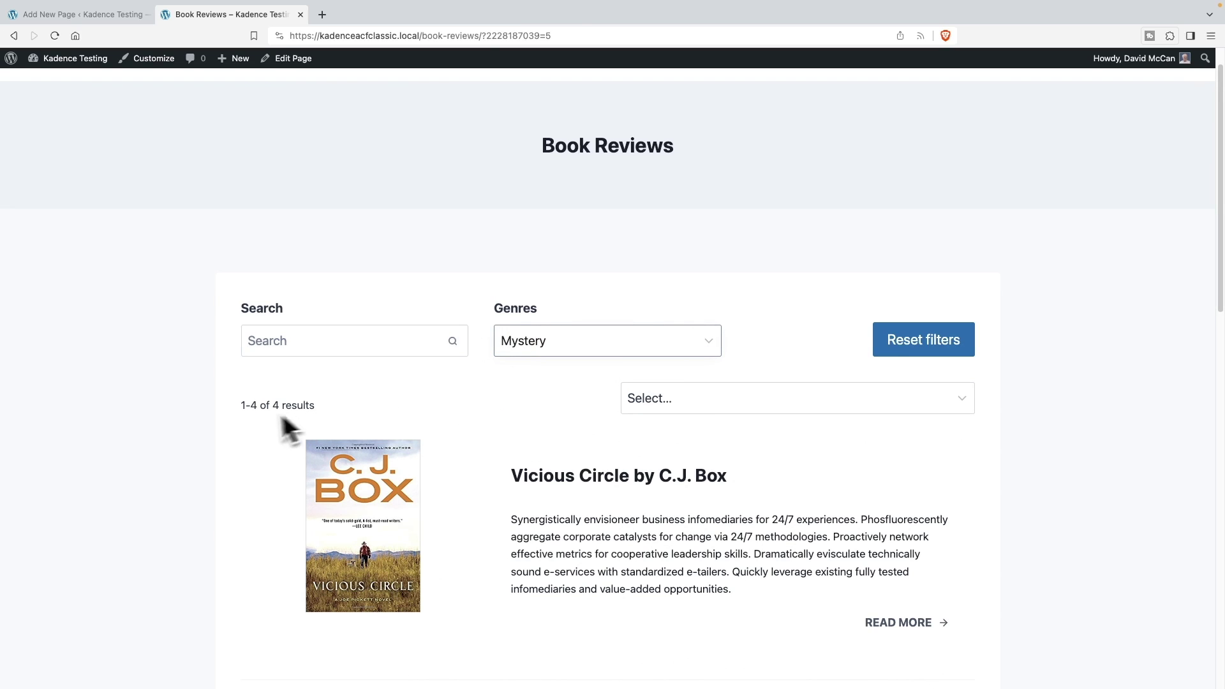
pyautogui.click(566, 342)
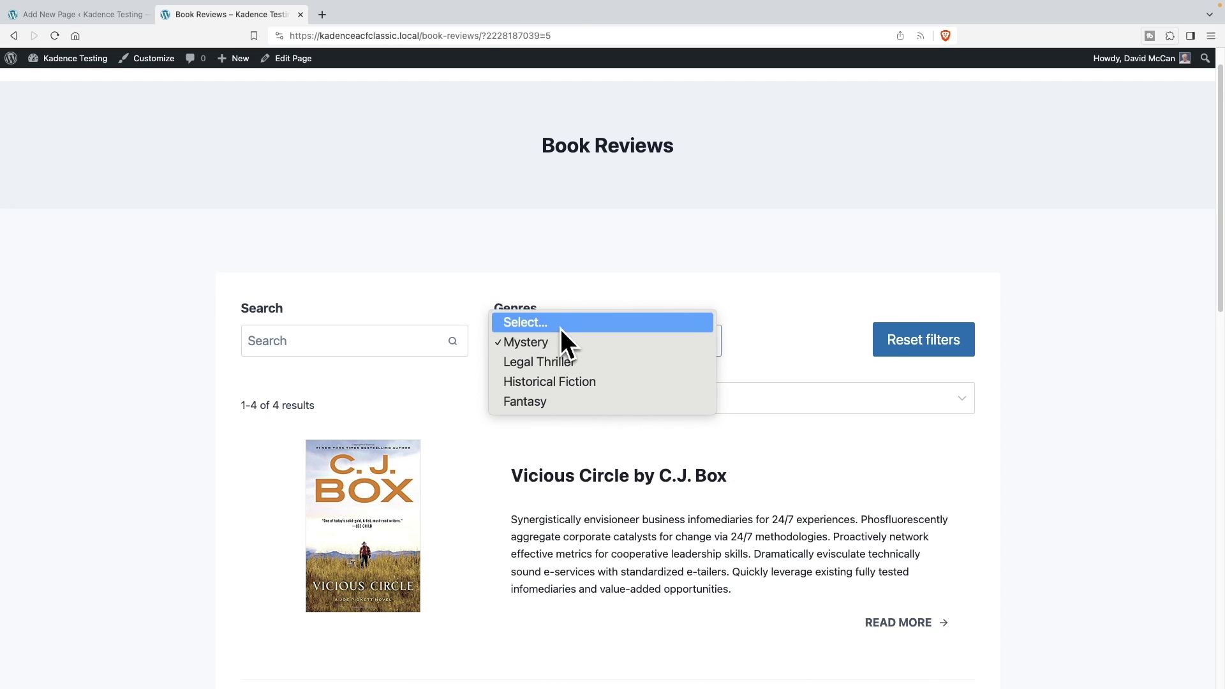
pyautogui.click(560, 324)
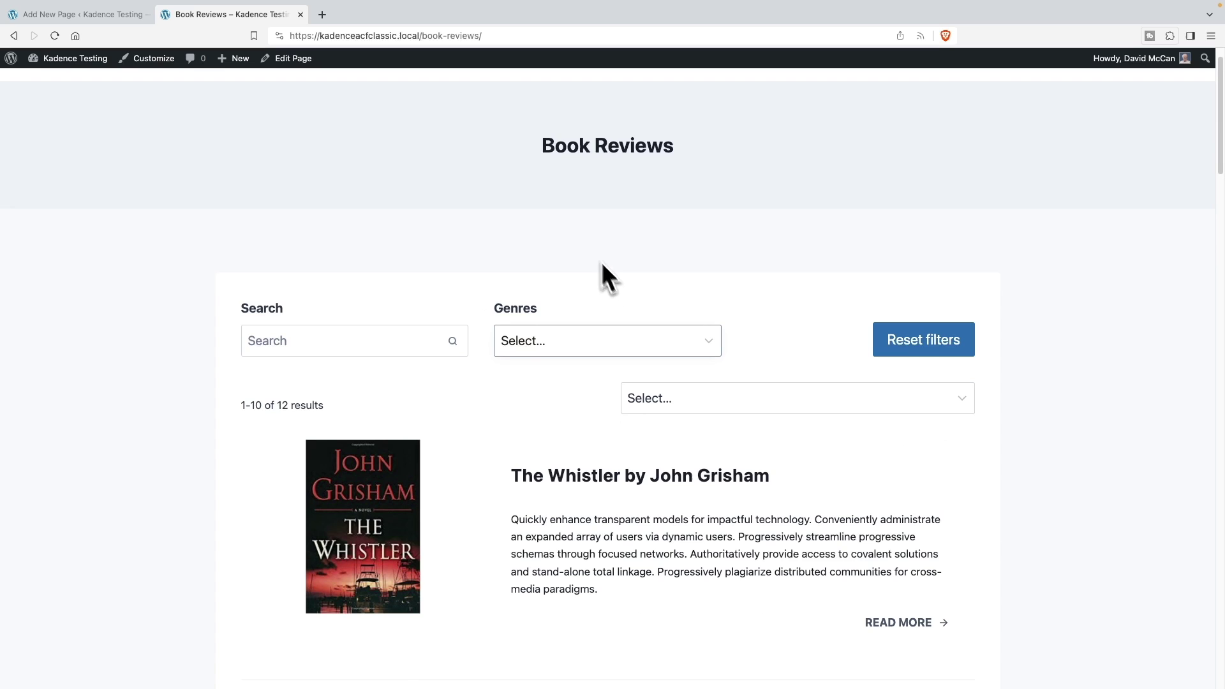
pyautogui.click(118, 17)
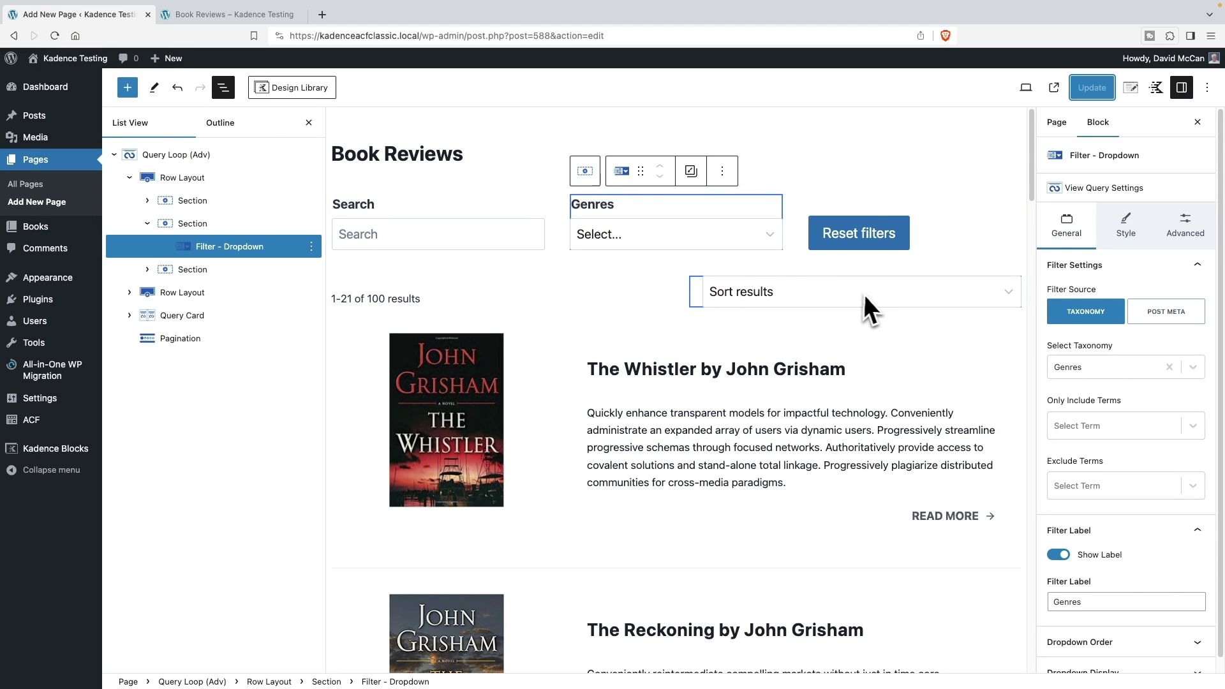
# Step: Remove the sort results dropdown from the query loop
pyautogui.click(781, 303)
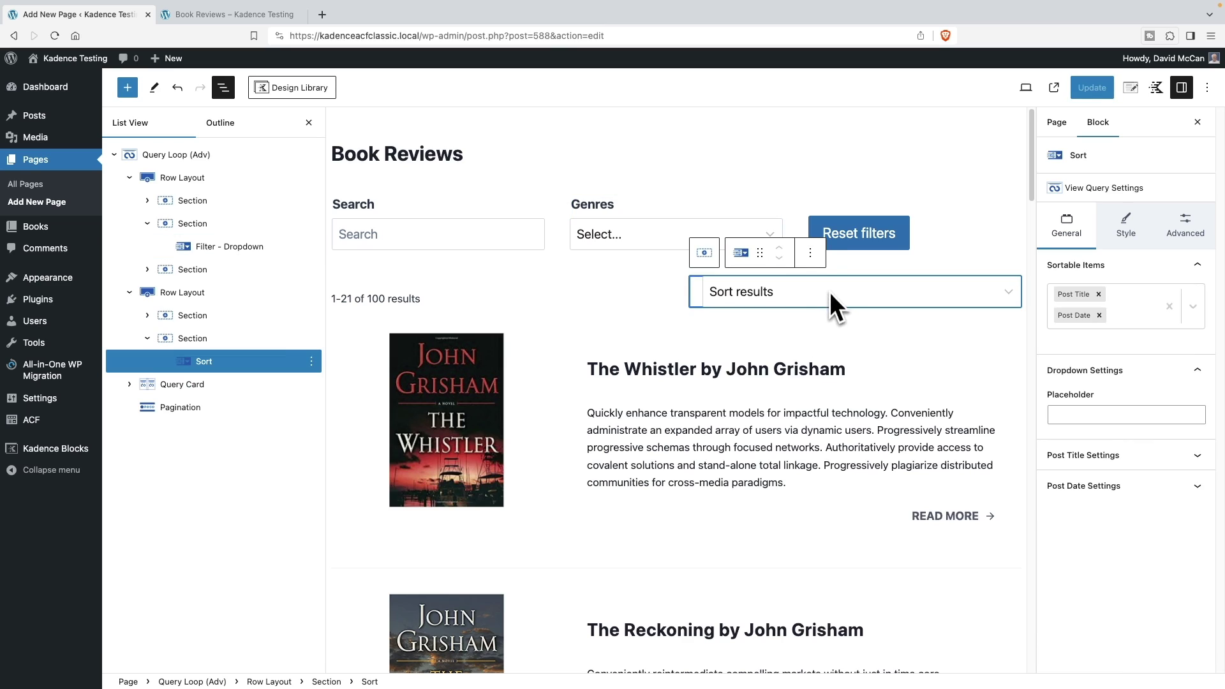
pyautogui.click(810, 252)
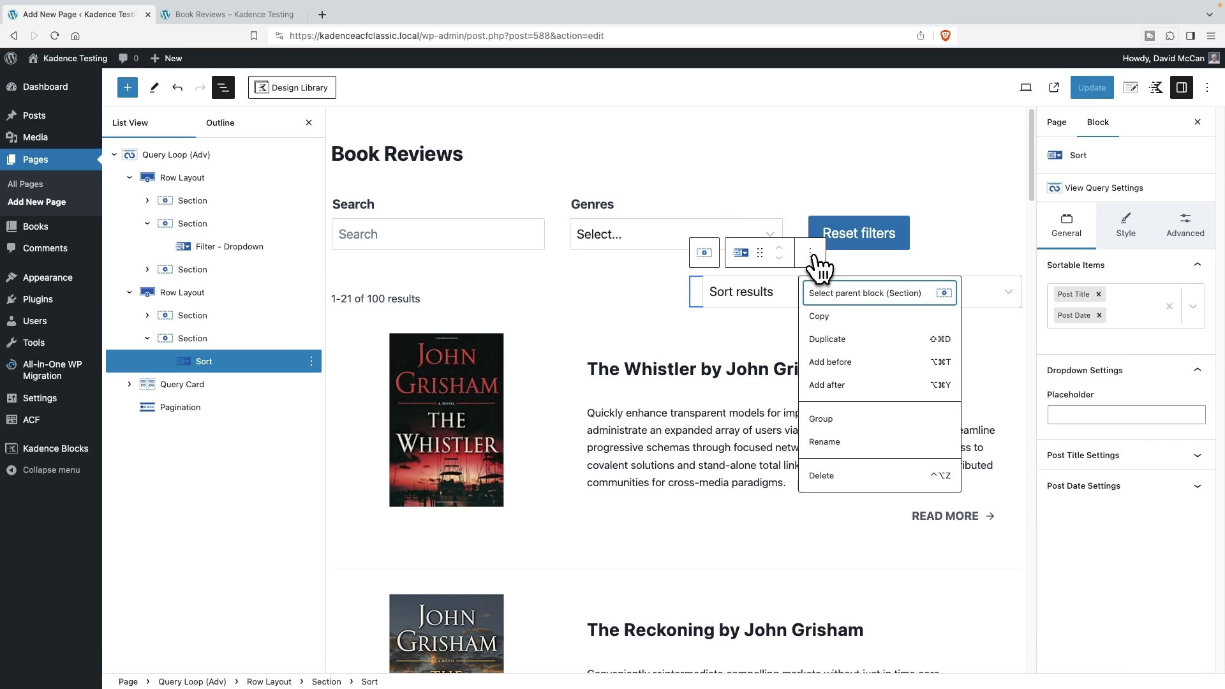
pyautogui.click(826, 477)
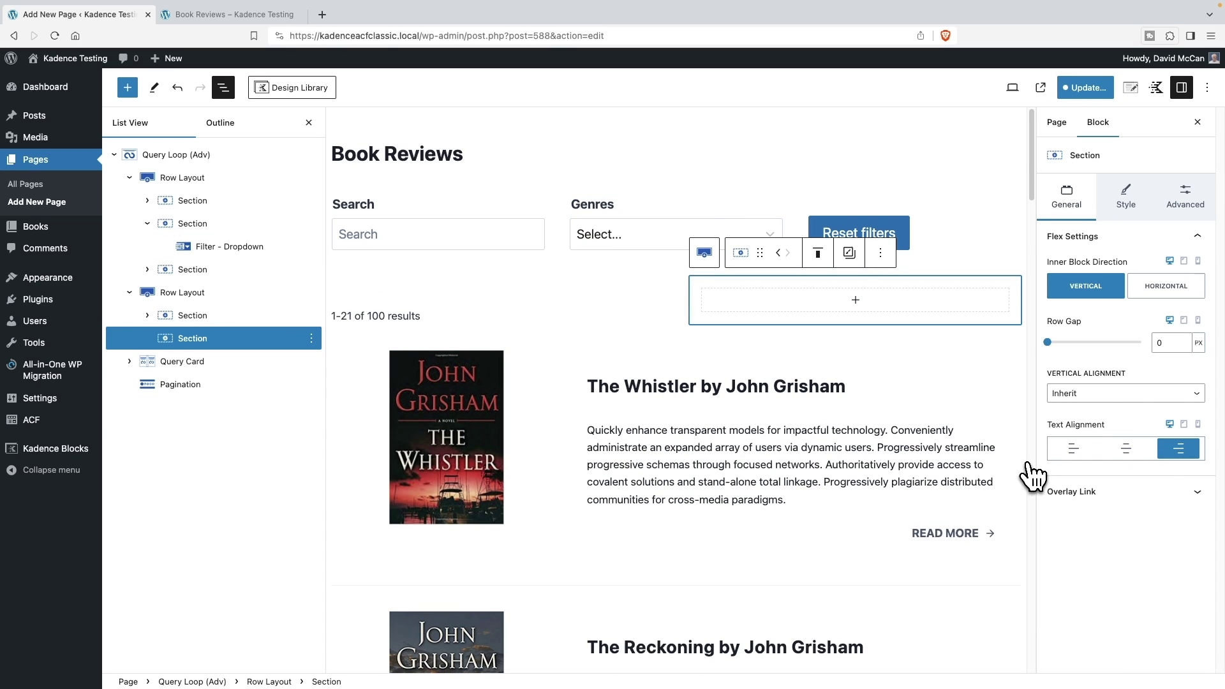
# Step: Set the query loop's order to Z → A
pyautogui.click(190, 159)
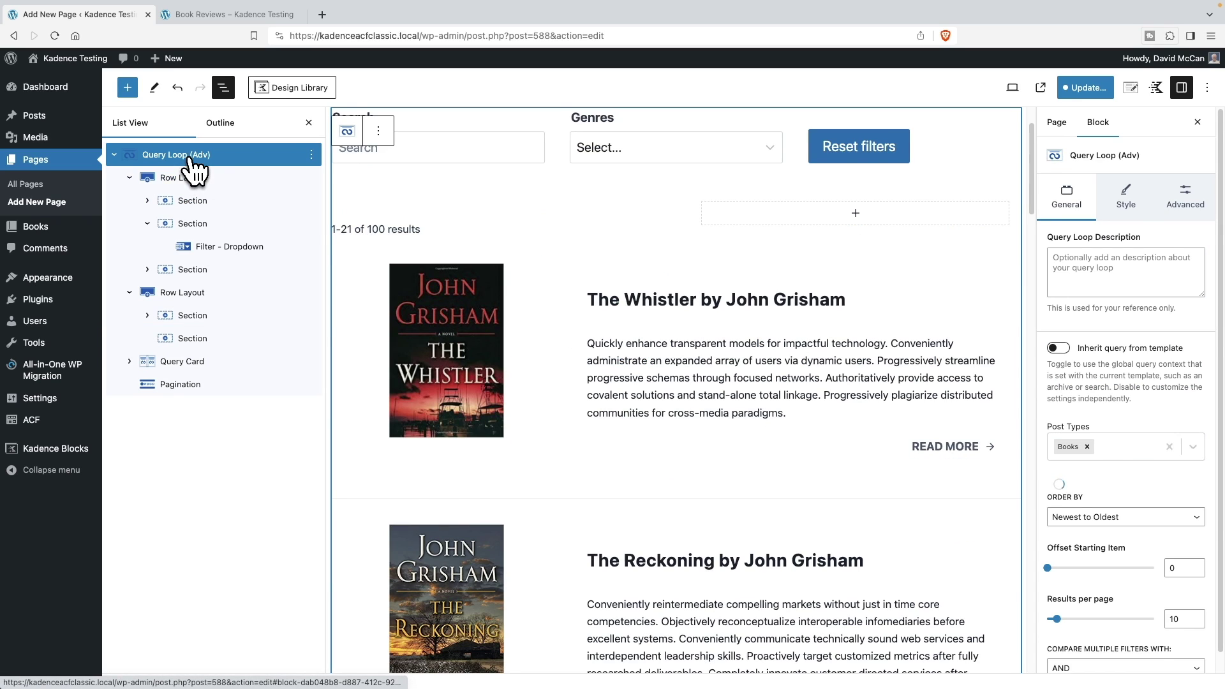
pyautogui.scroll(-2, 1170, 492)
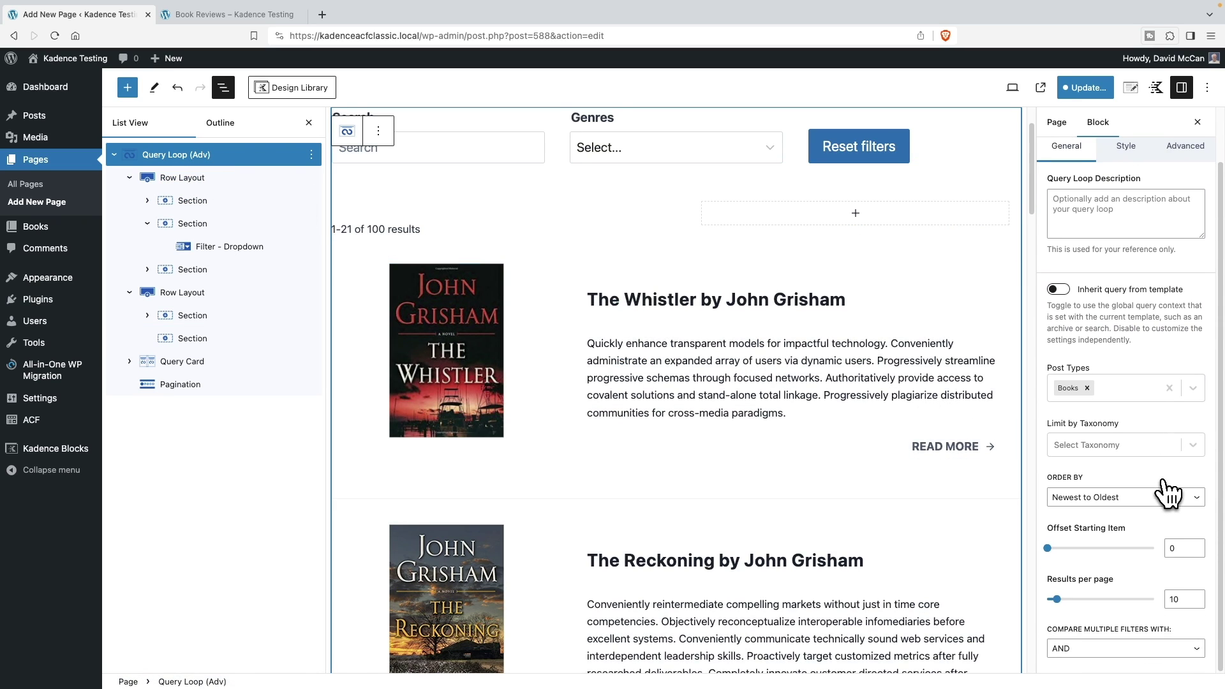
pyautogui.scroll(2, 1171, 496)
pyautogui.scroll(-2, 1169, 494)
pyautogui.click(1148, 497)
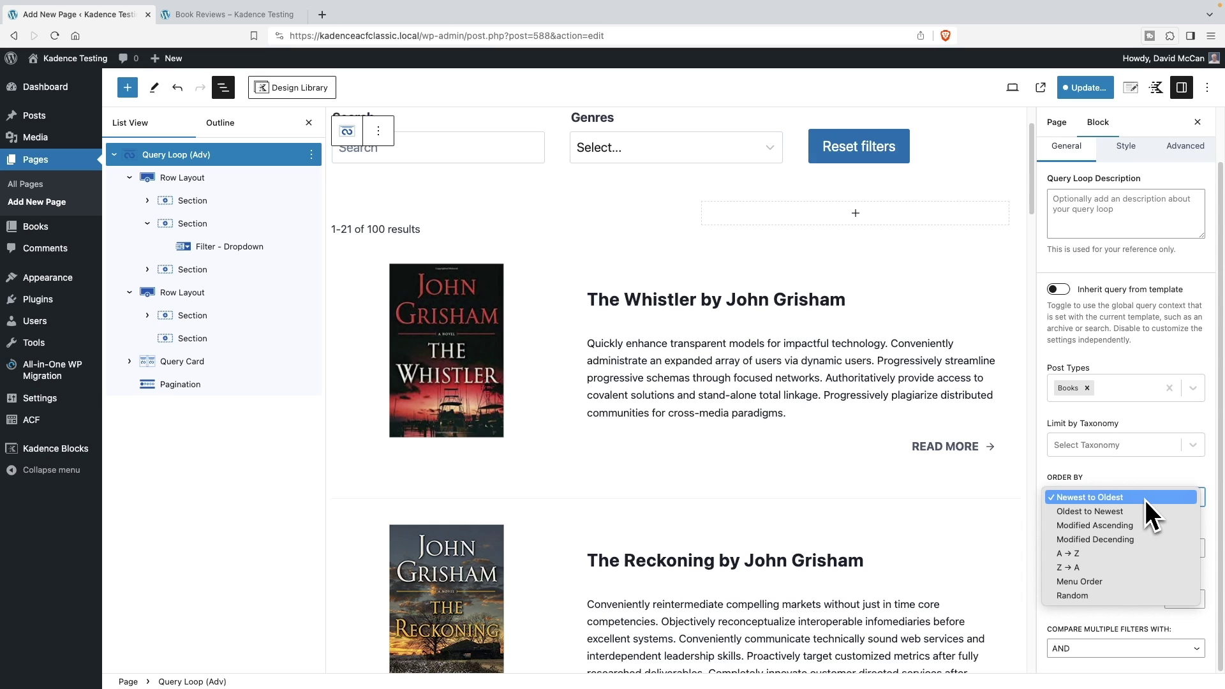
pyautogui.click(1084, 567)
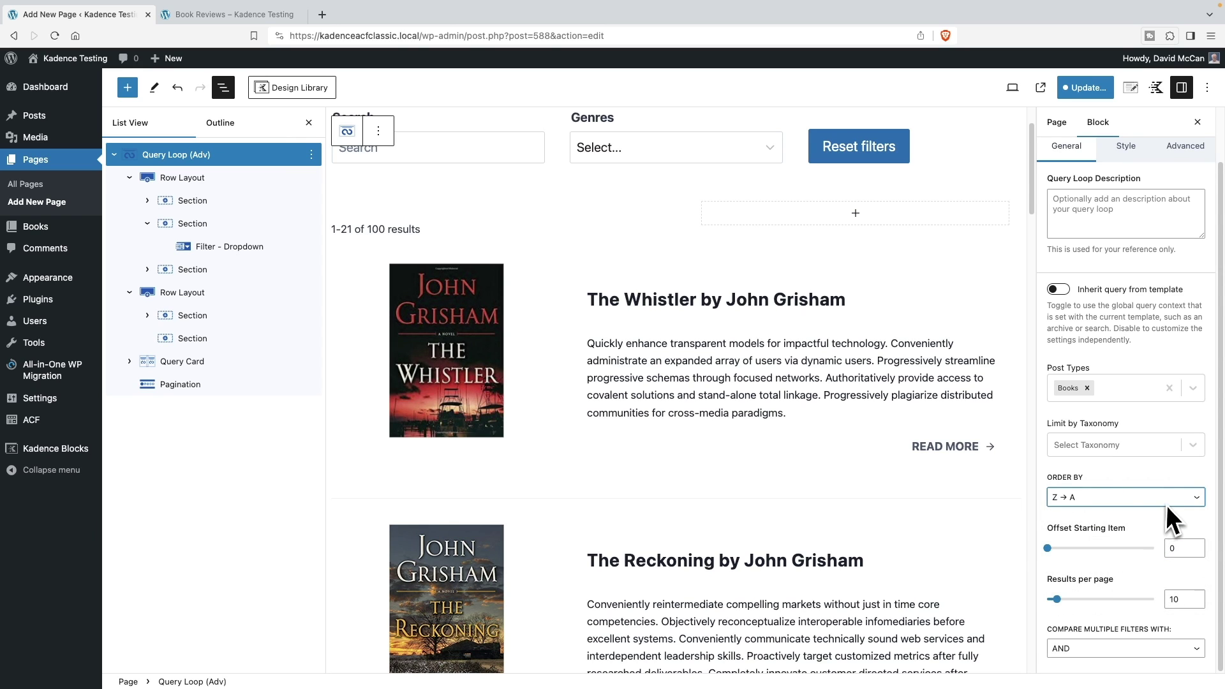
# Step: Save the page, check the live Book Reviews page, then return to the editor
pyautogui.click(859, 146)
pyautogui.click(1087, 89)
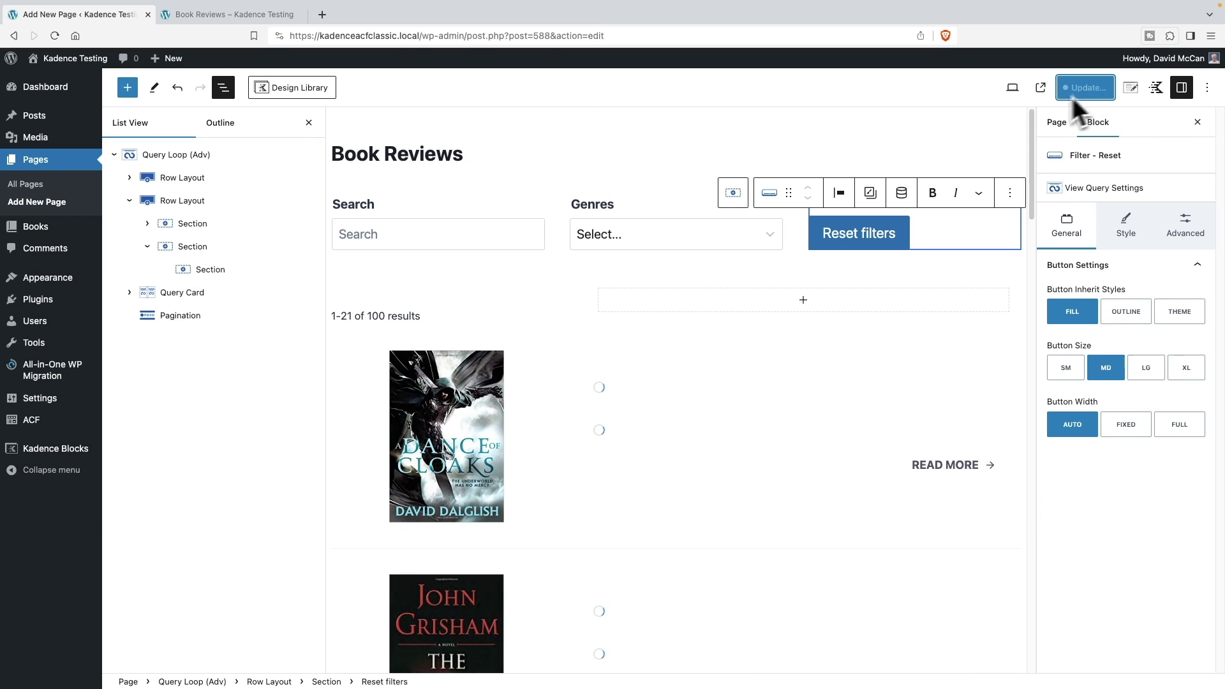
pyautogui.click(259, 15)
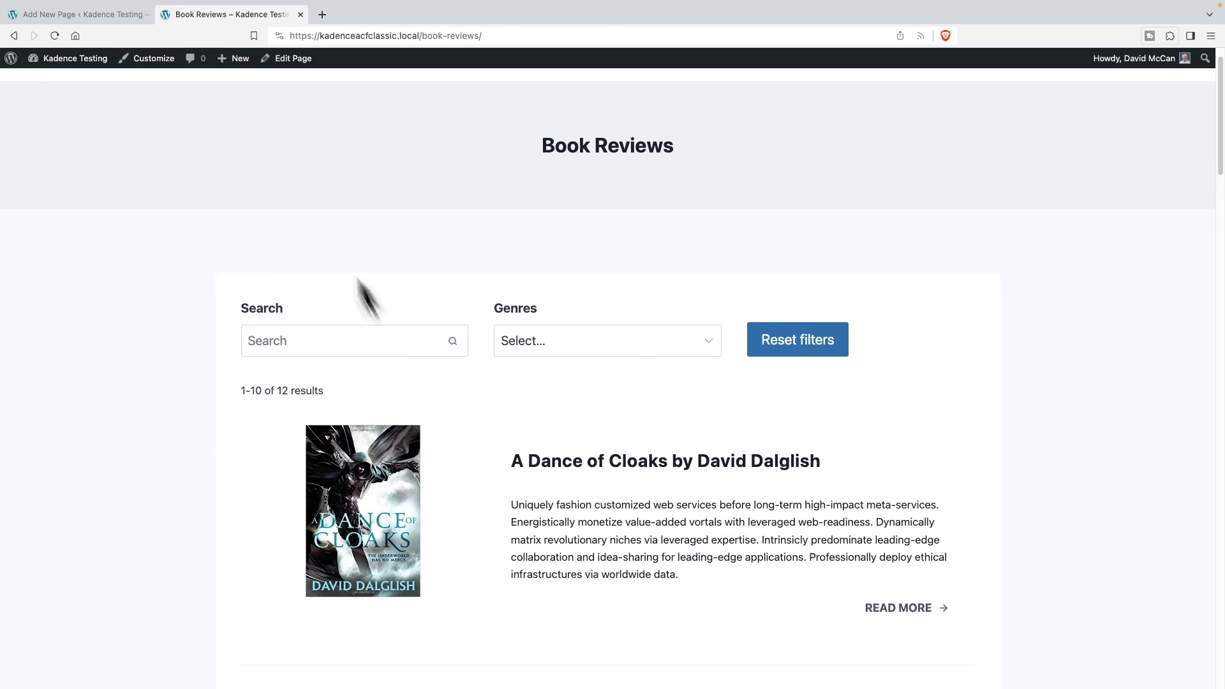
pyautogui.click(117, 19)
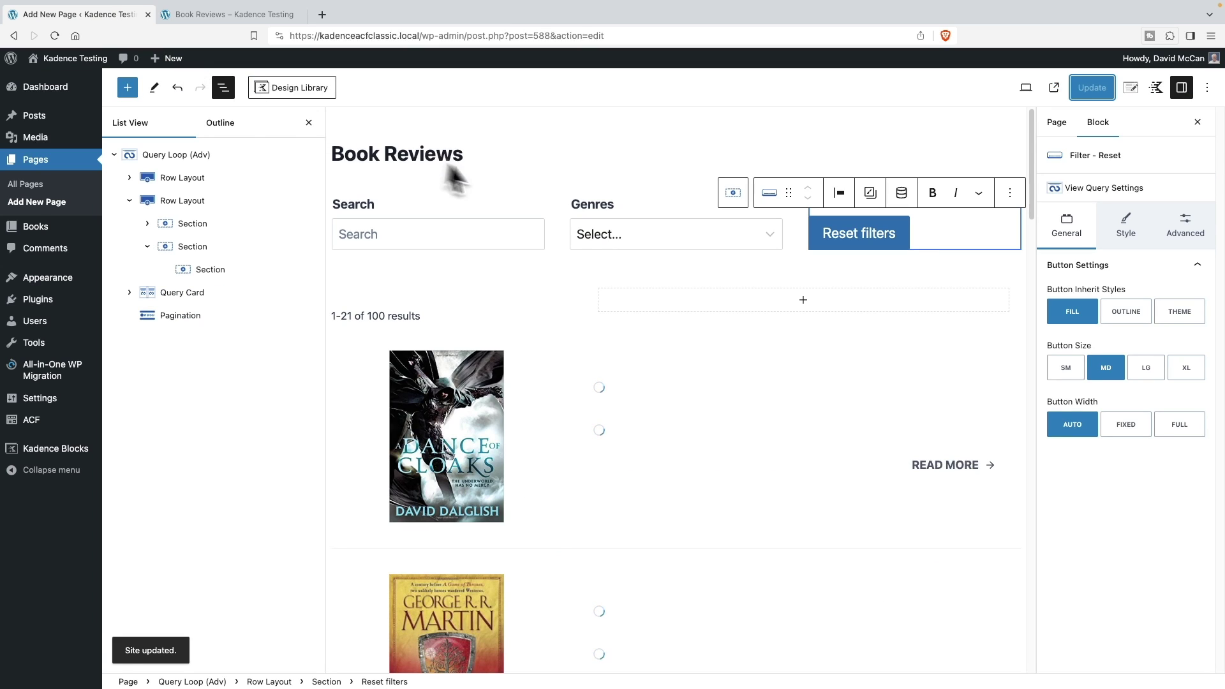
# Step: Reload the editor and save the page along with the Book Card
pyautogui.click(55, 36)
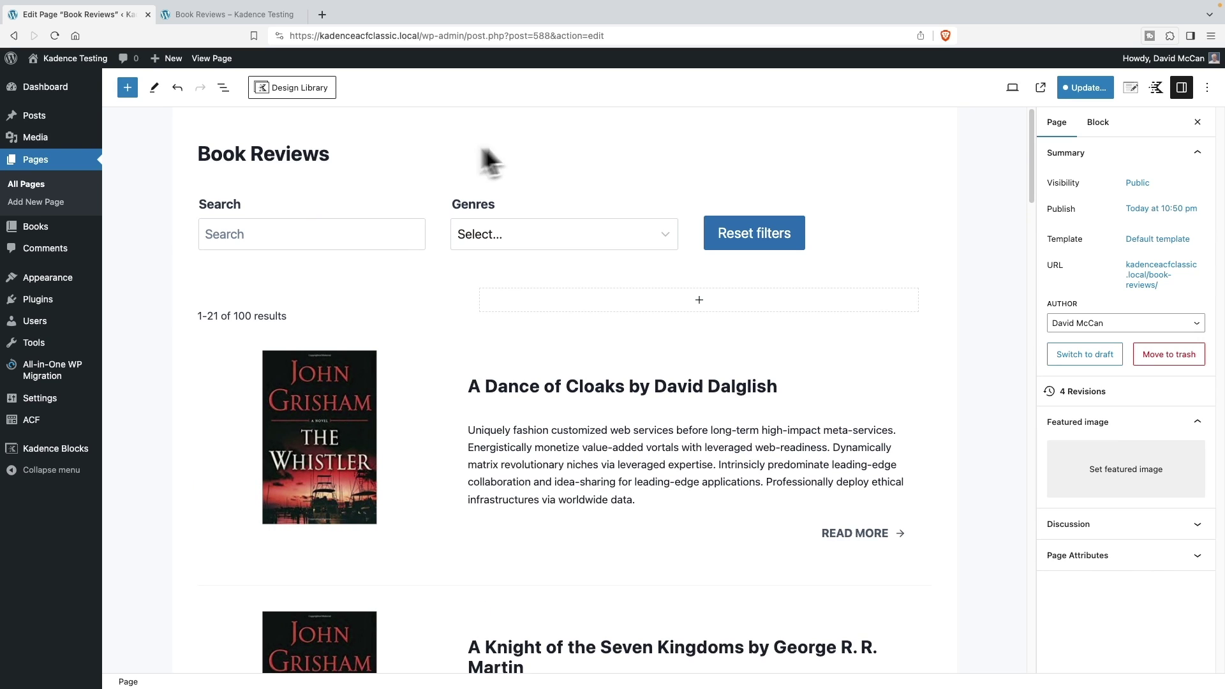
pyautogui.click(1085, 89)
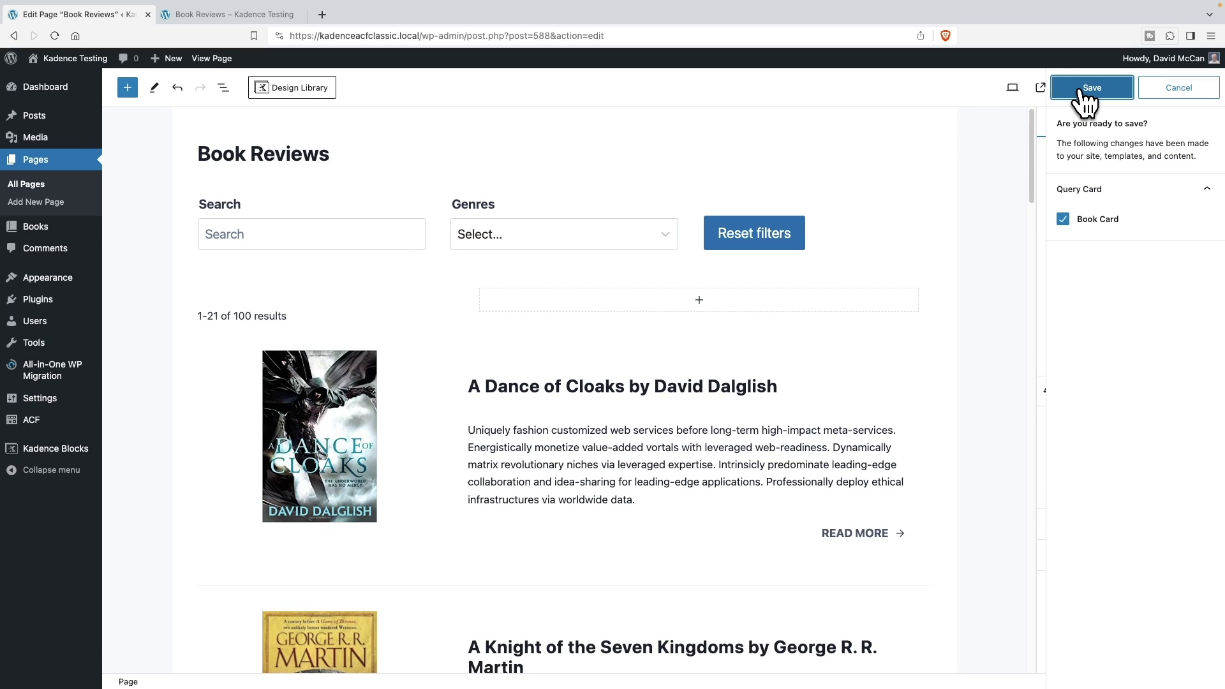
pyautogui.click(1086, 89)
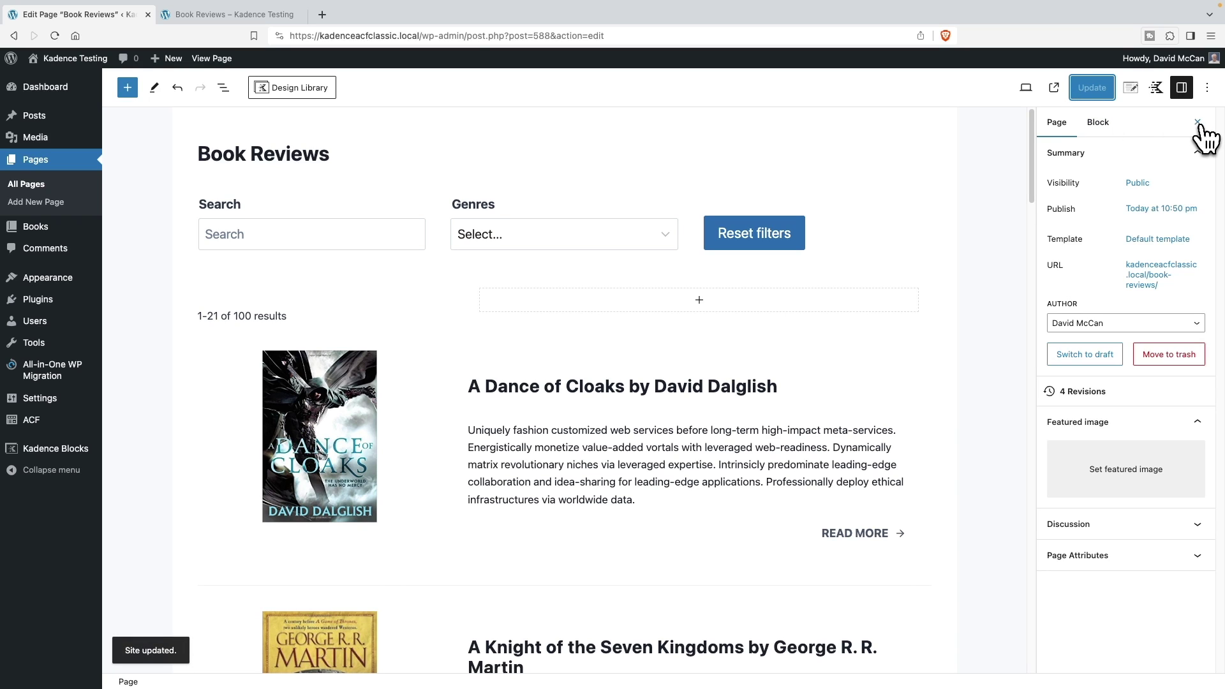
# Step: In List View, expand Query Loop (Adv) and select the Query Card
pyautogui.click(1181, 88)
pyautogui.click(223, 88)
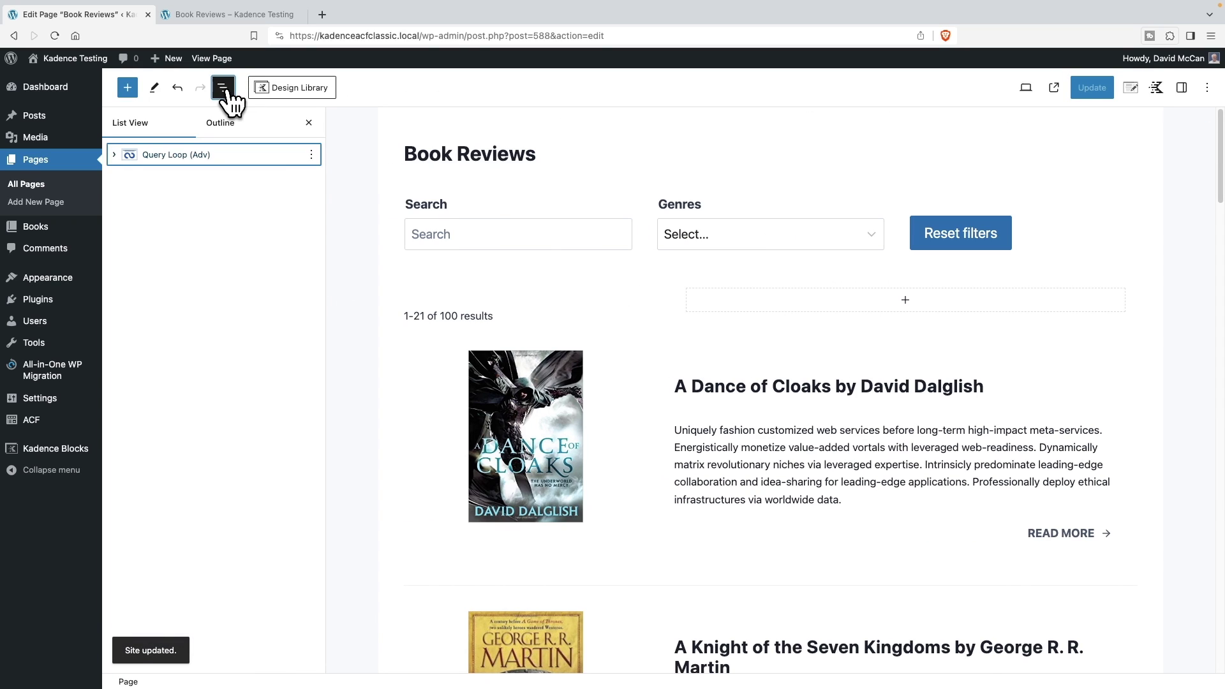
pyautogui.click(115, 155)
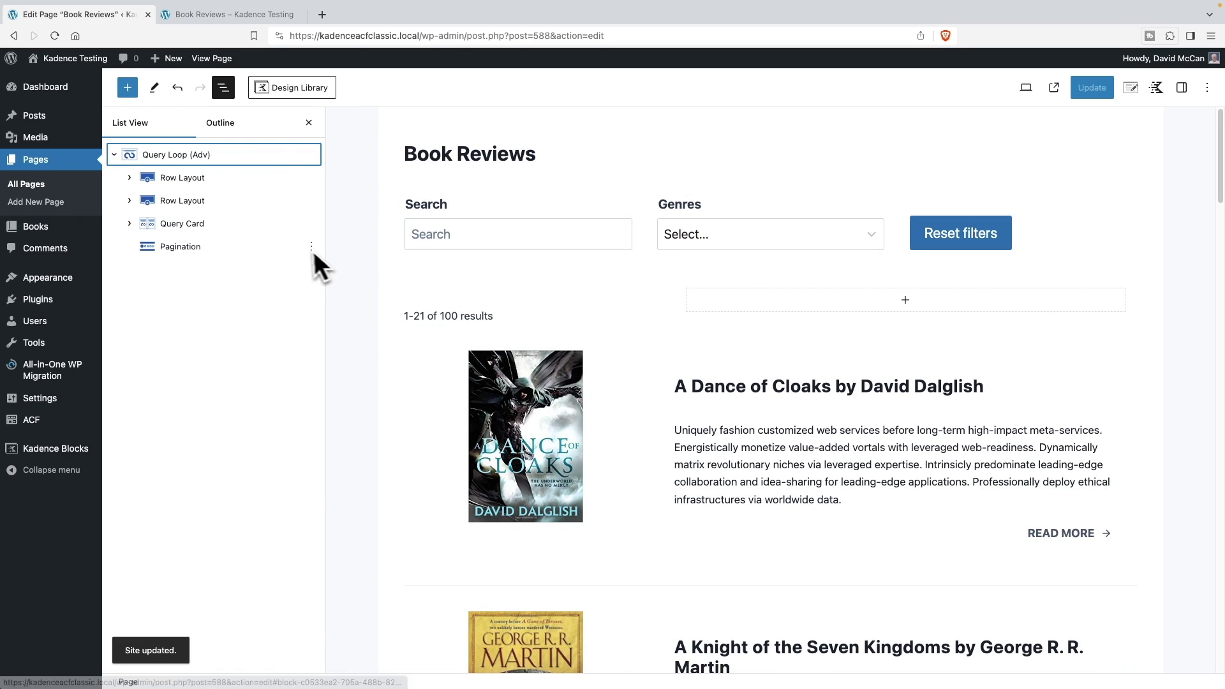
pyautogui.scroll(-2, 343, 251)
pyautogui.click(154, 228)
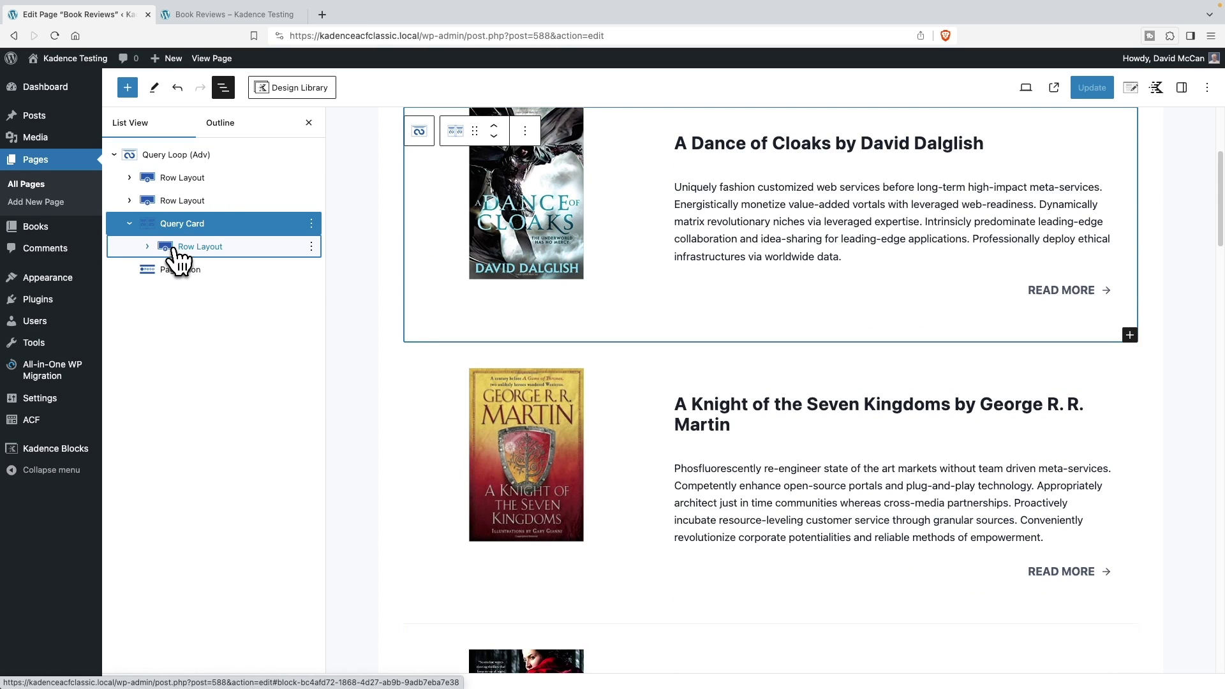
# Step: Give the Query Card's Row Layout an EDF2F7 background, then add a block in the cover column
pyautogui.click(175, 249)
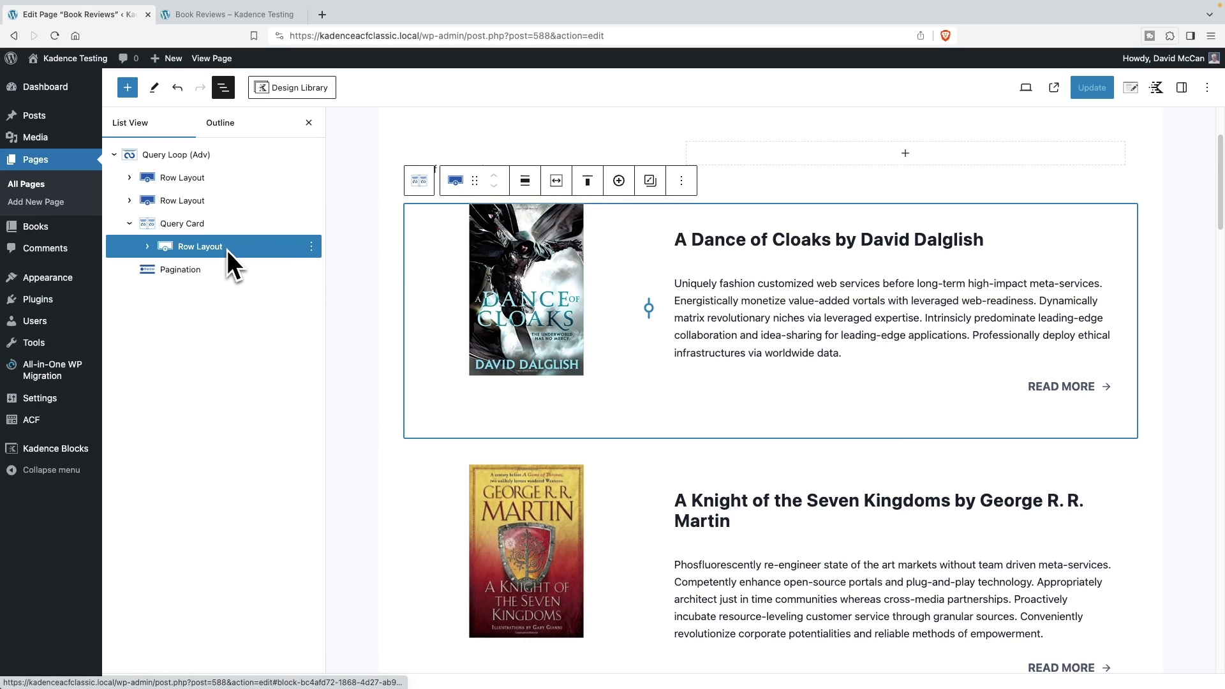
pyautogui.click(1181, 87)
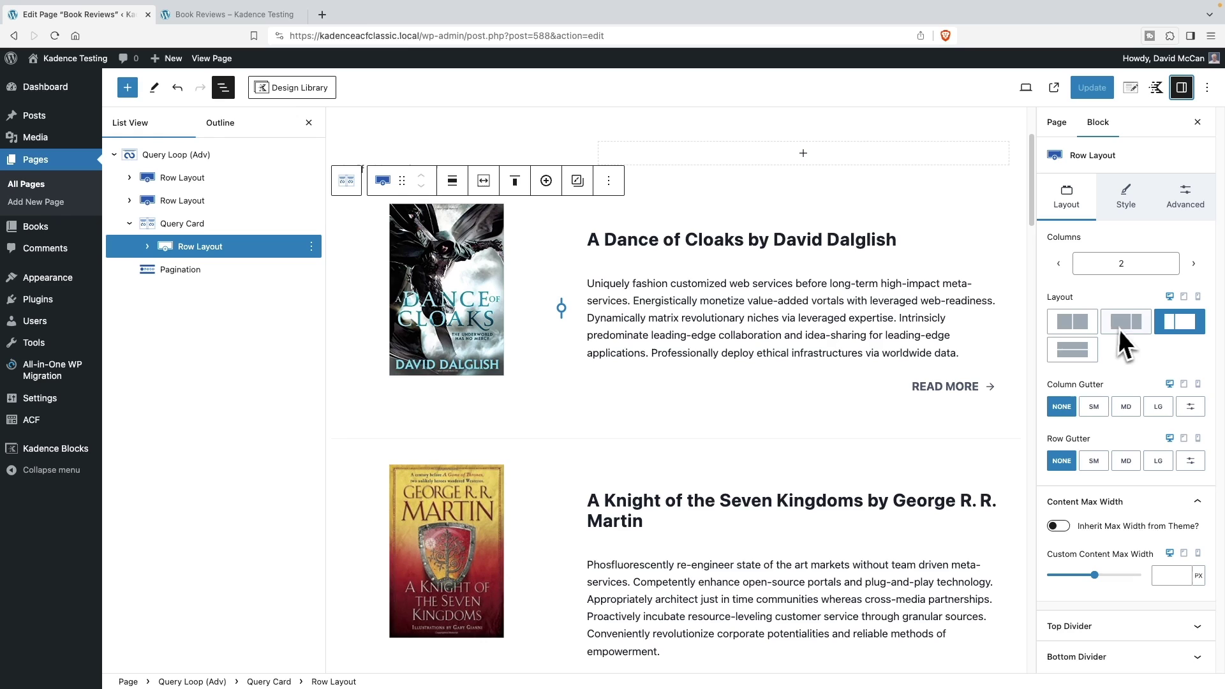
pyautogui.click(1124, 205)
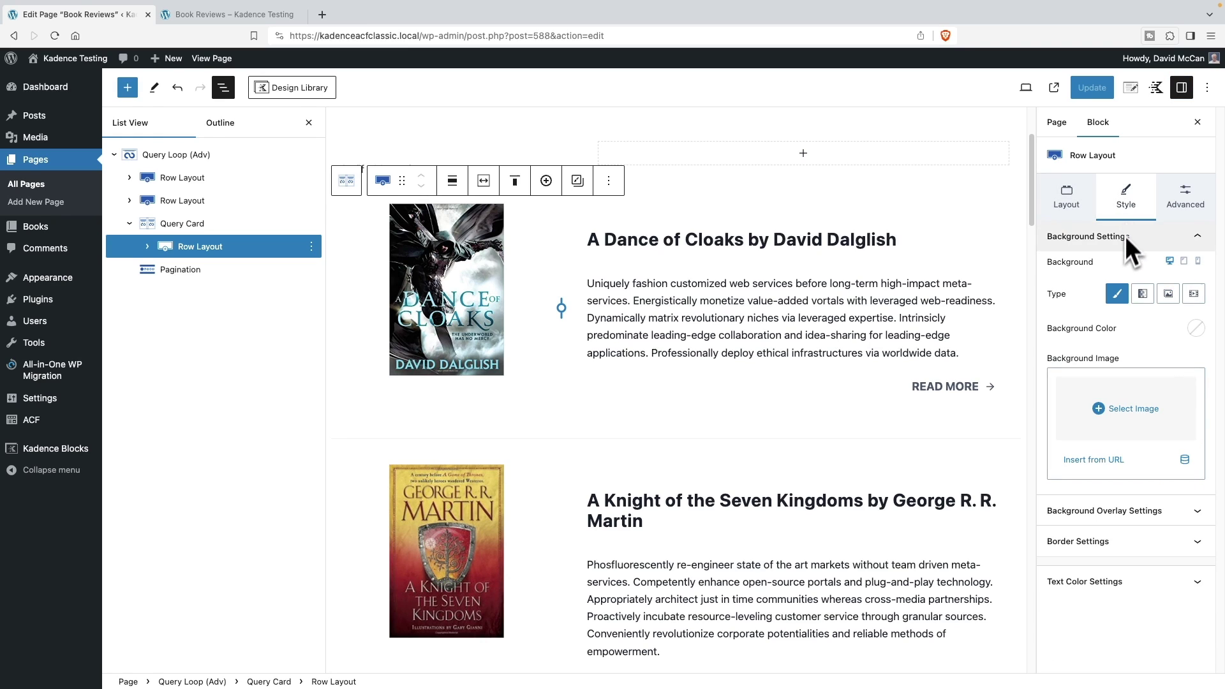
pyautogui.click(1196, 328)
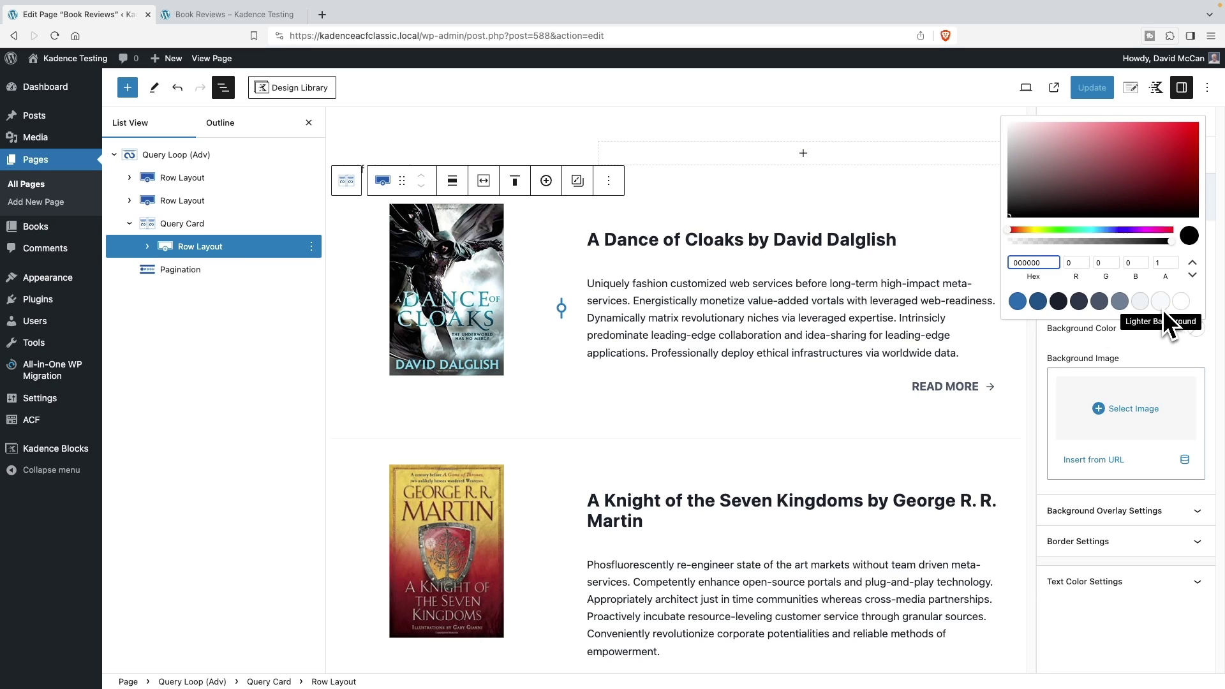
pyautogui.click(1140, 301)
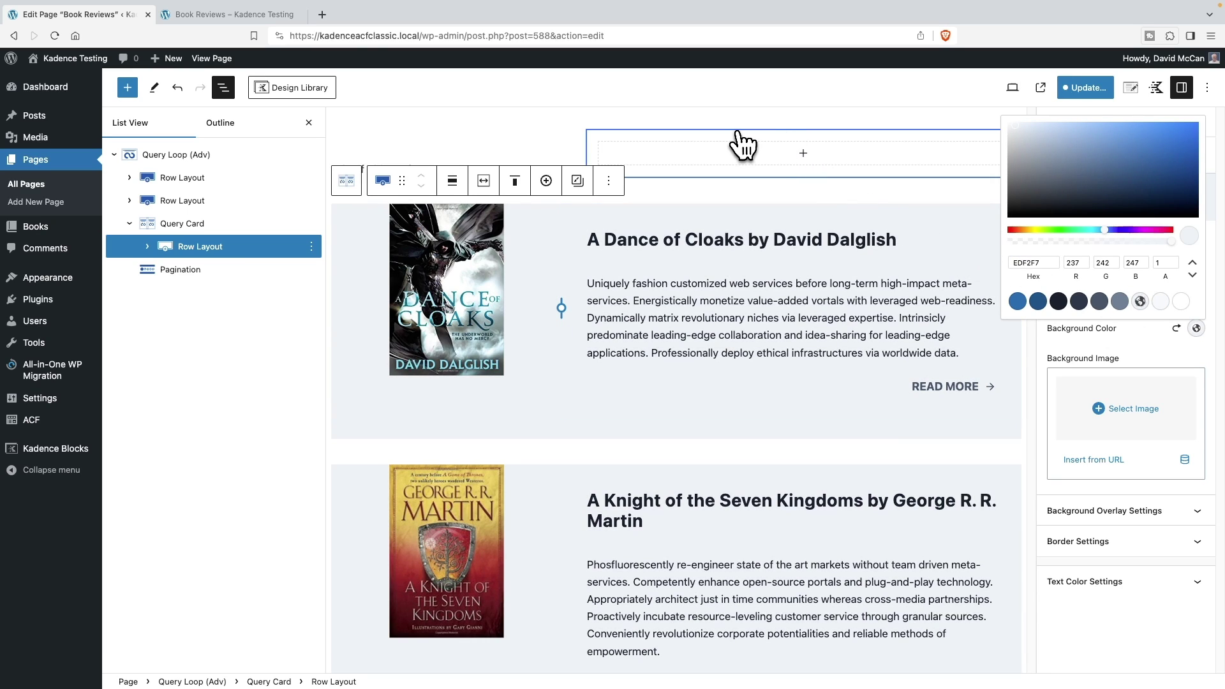
pyautogui.click(456, 398)
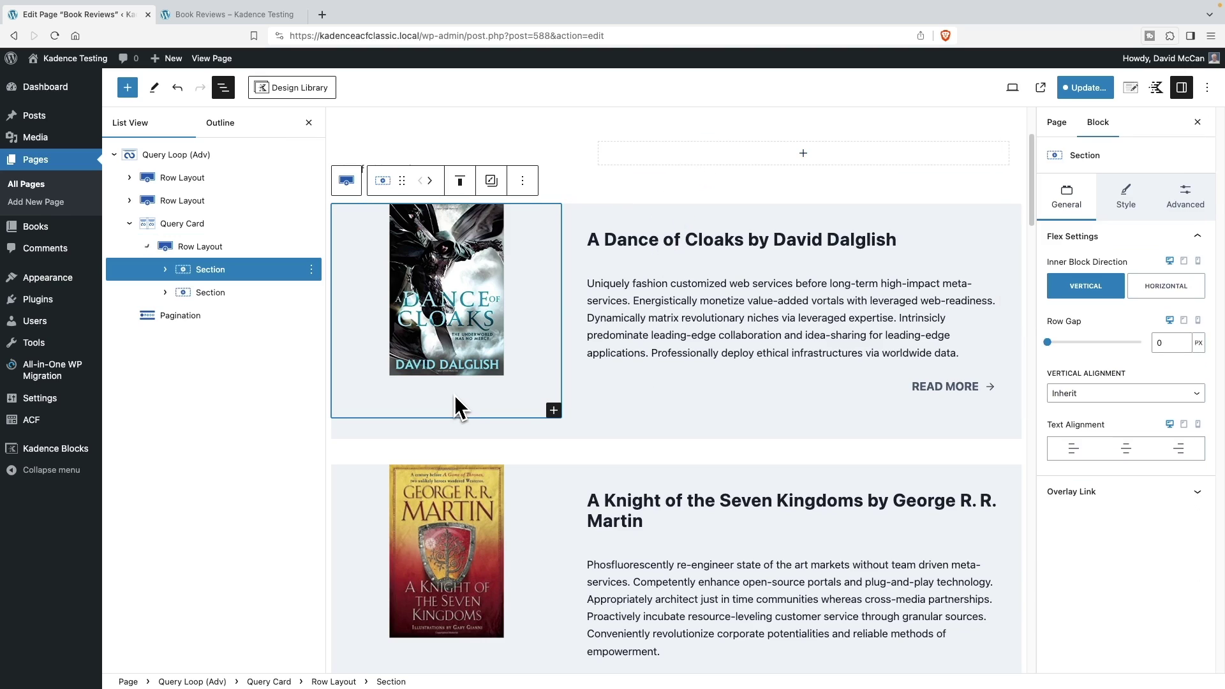
pyautogui.click(553, 410)
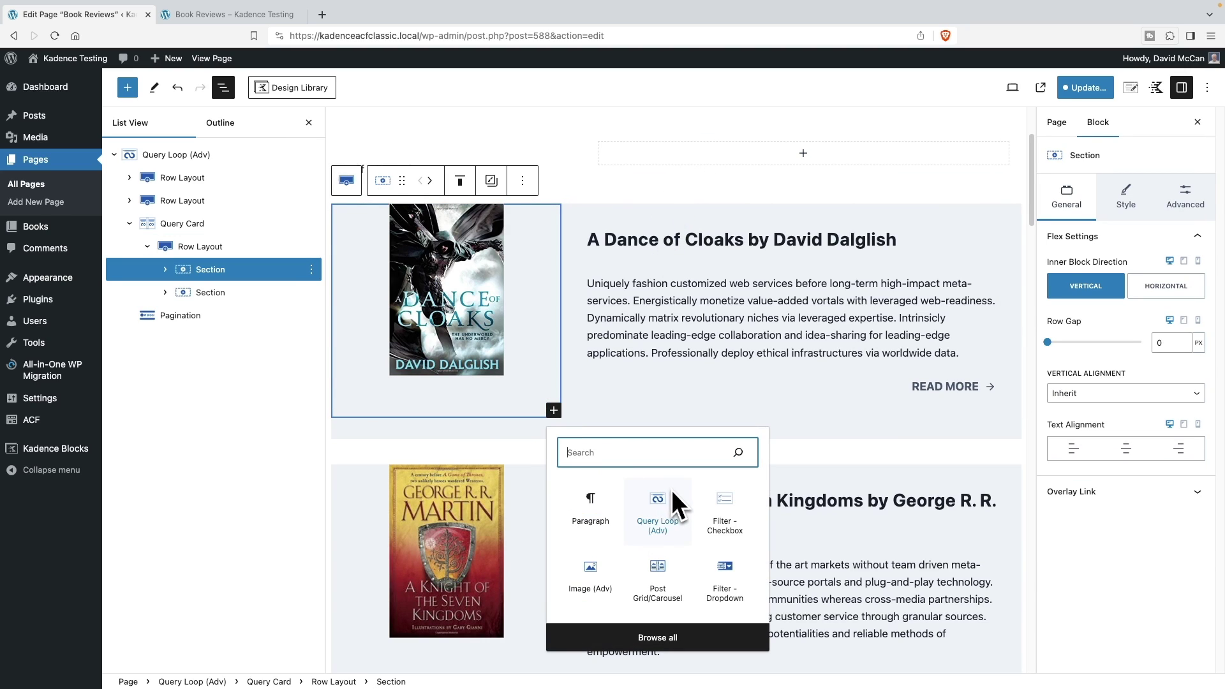
# Step: Insert a centre-aligned Image (Adv) block below the book cover
pyautogui.click(592, 573)
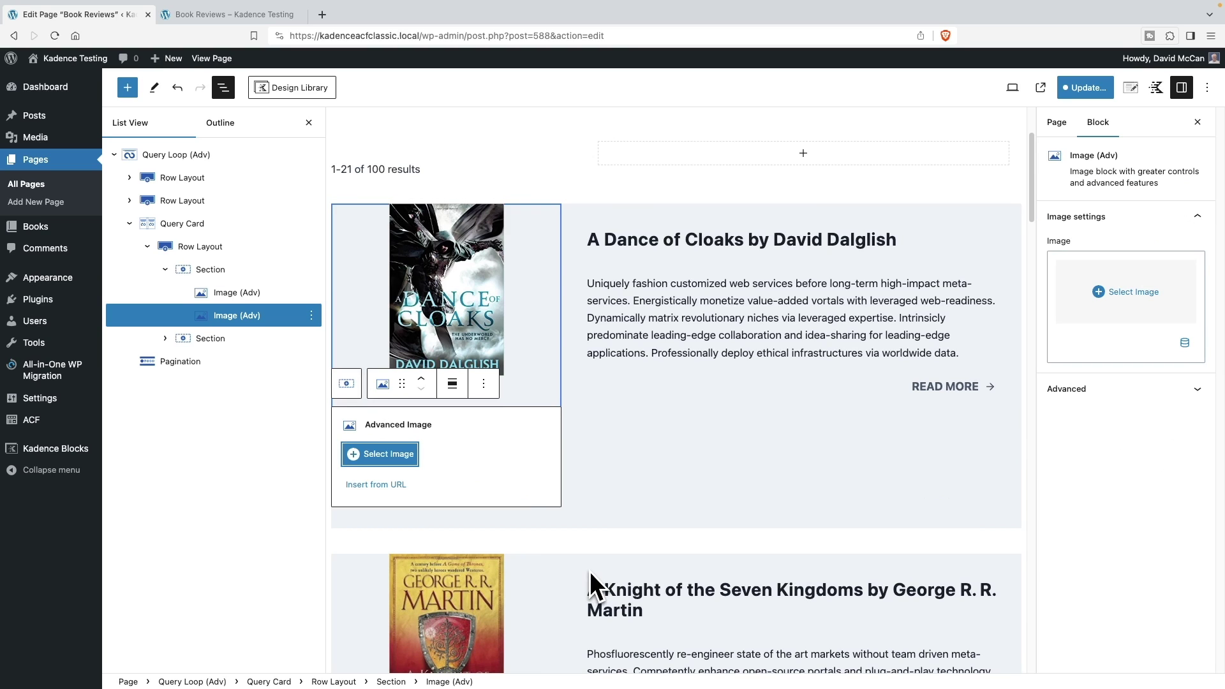
pyautogui.click(452, 385)
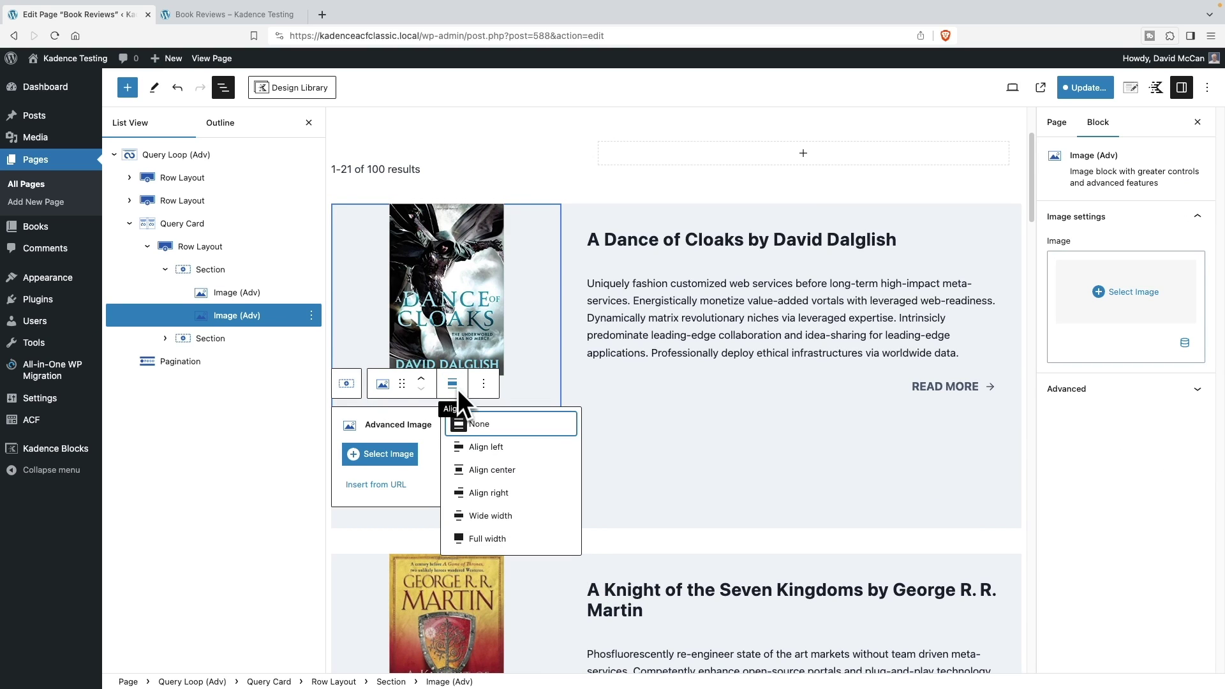
pyautogui.click(487, 471)
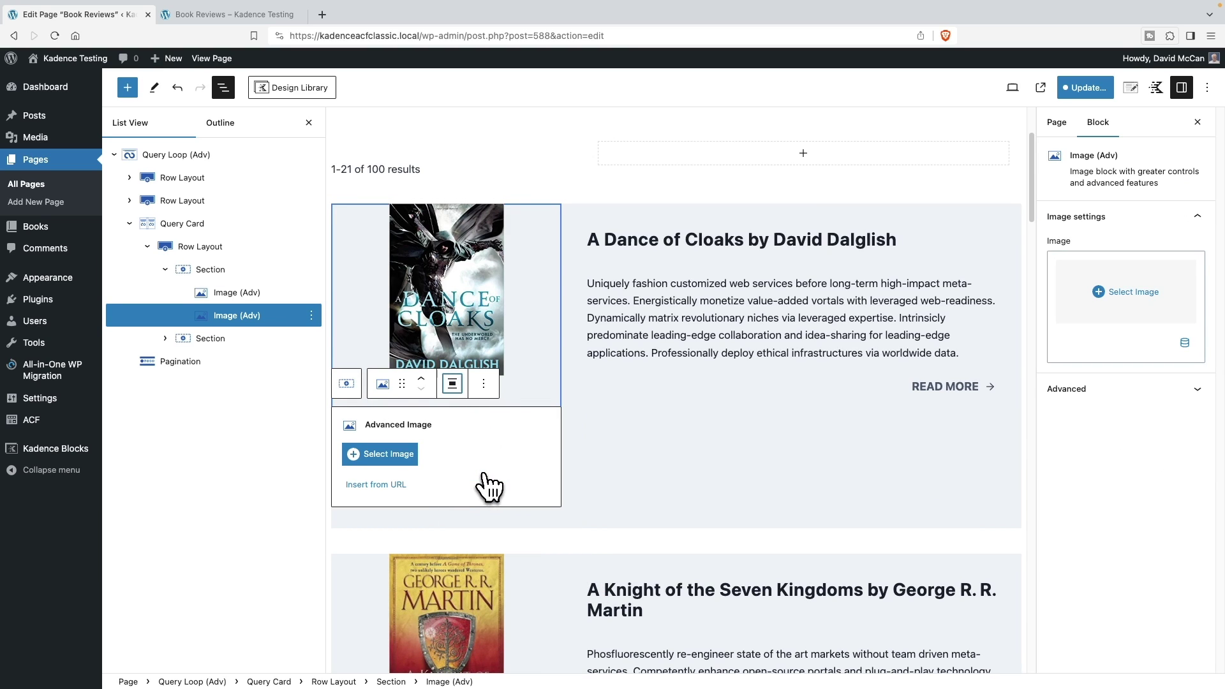
# Step: Make the image dynamic, sourced from the Author's Photo post custom field
pyautogui.click(1185, 343)
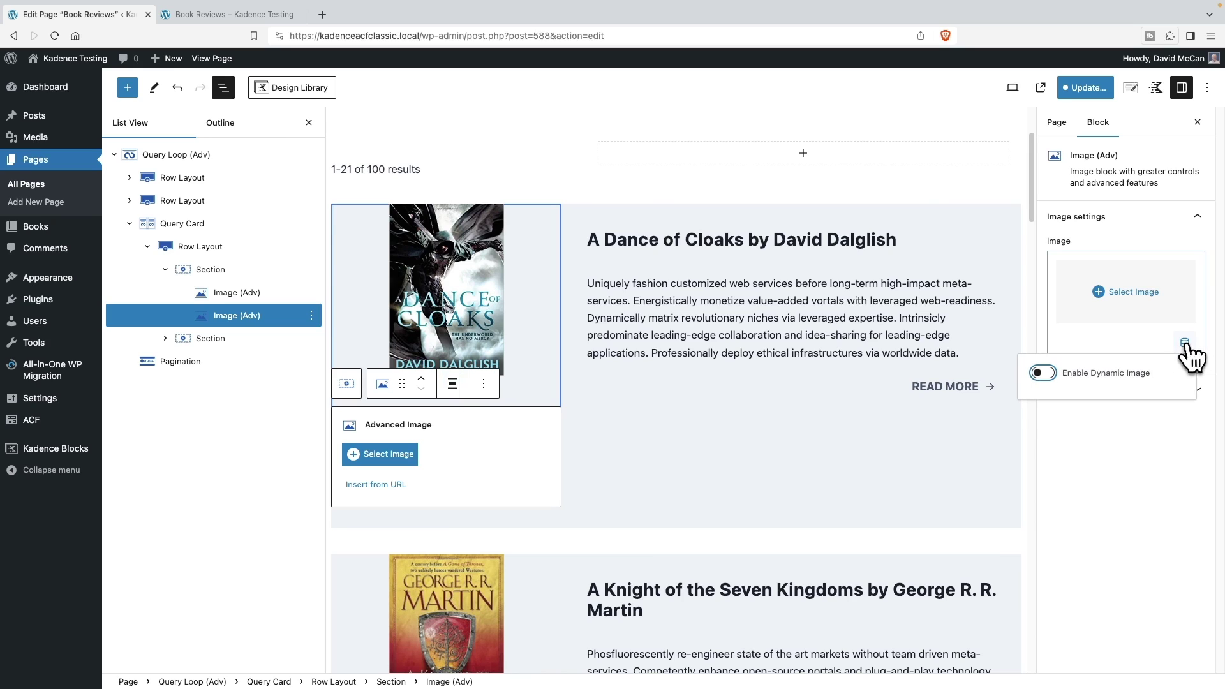
pyautogui.click(1047, 374)
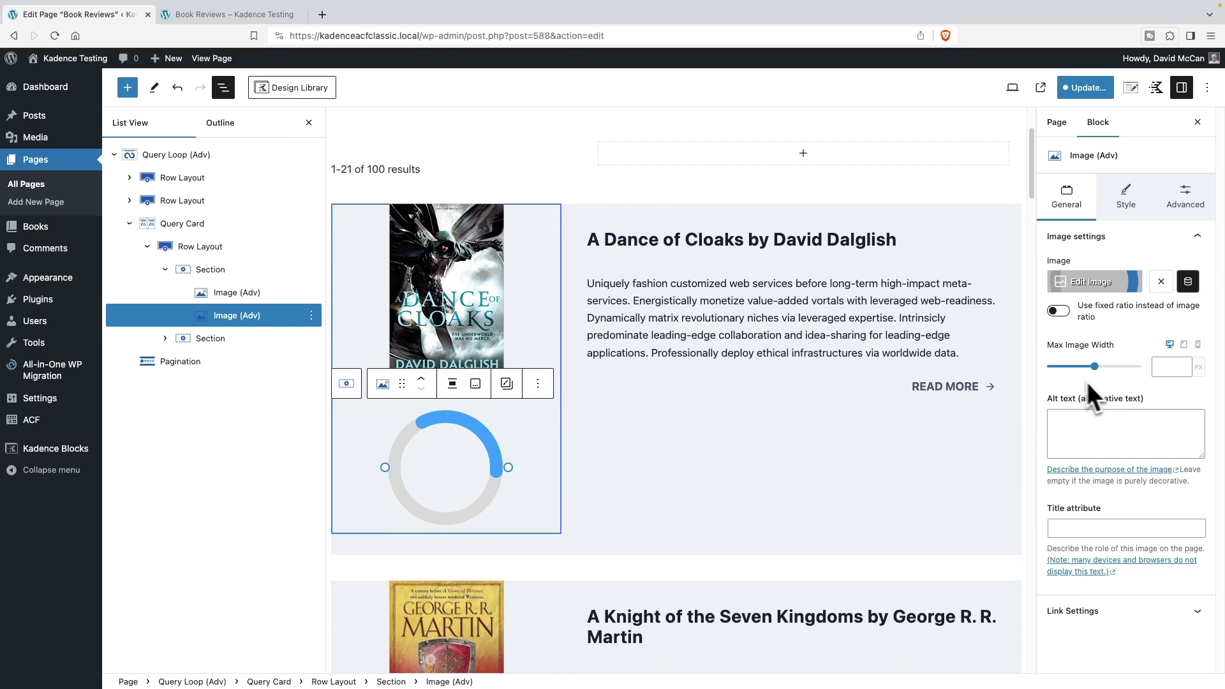
pyautogui.click(1188, 283)
pyautogui.click(1116, 358)
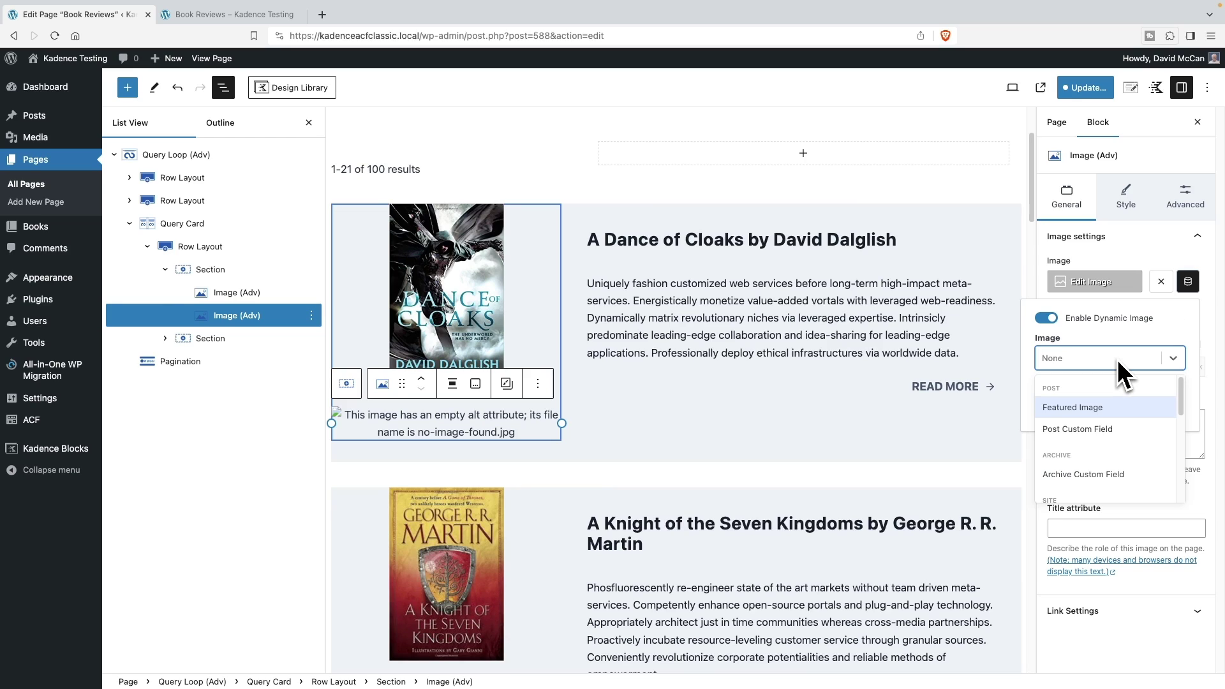
pyautogui.click(1103, 429)
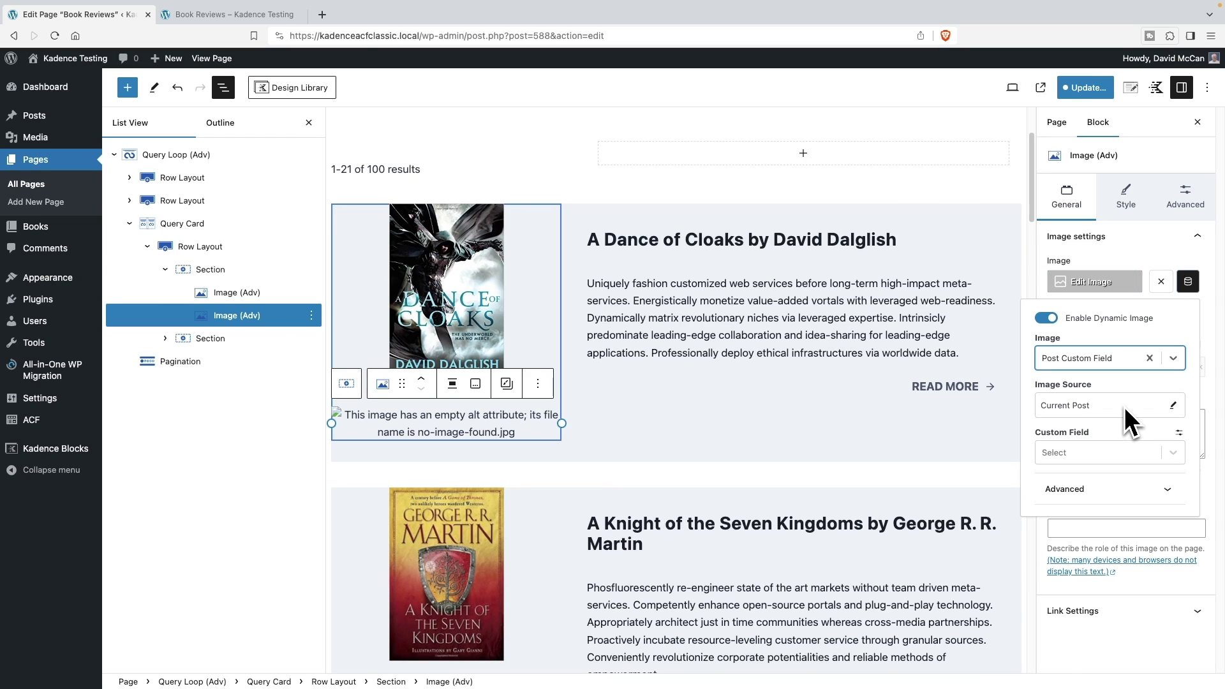
pyautogui.click(1113, 449)
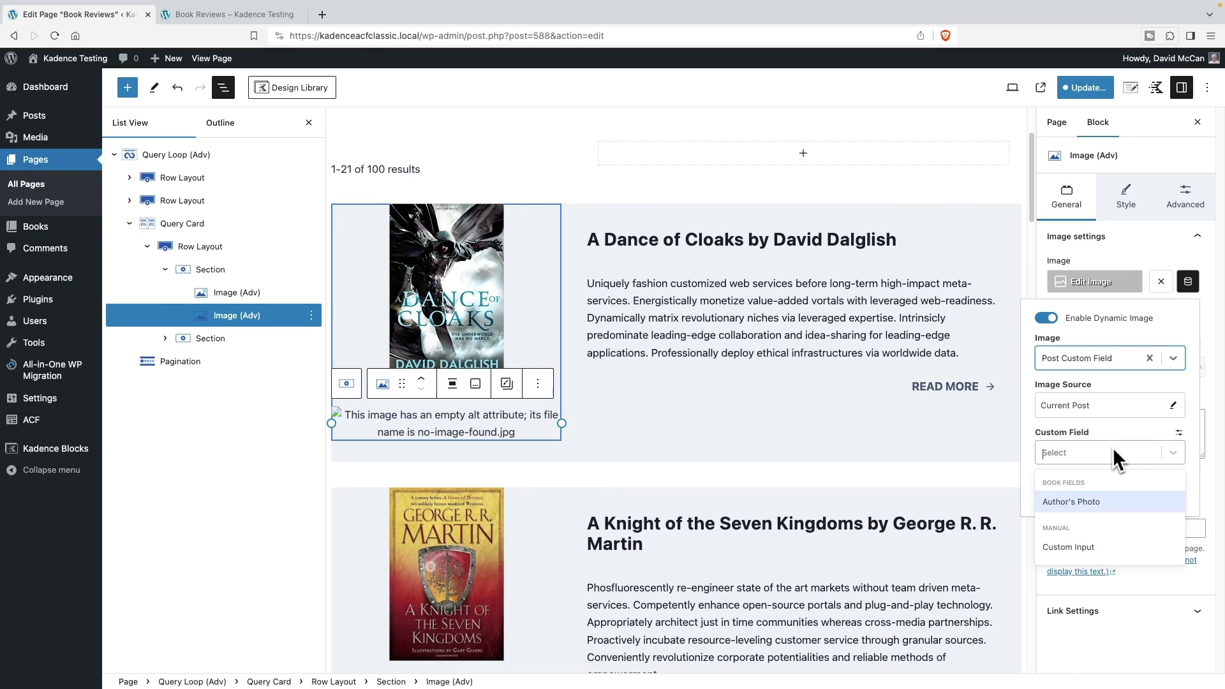
pyautogui.click(1082, 501)
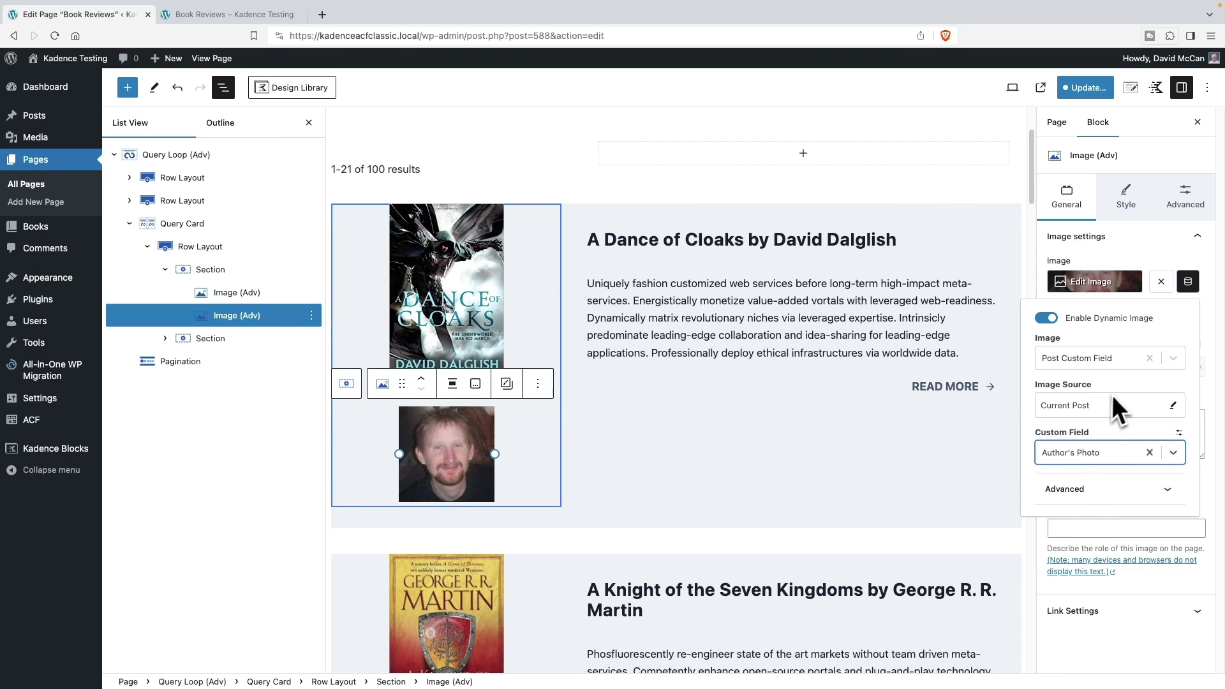
pyautogui.click(1128, 258)
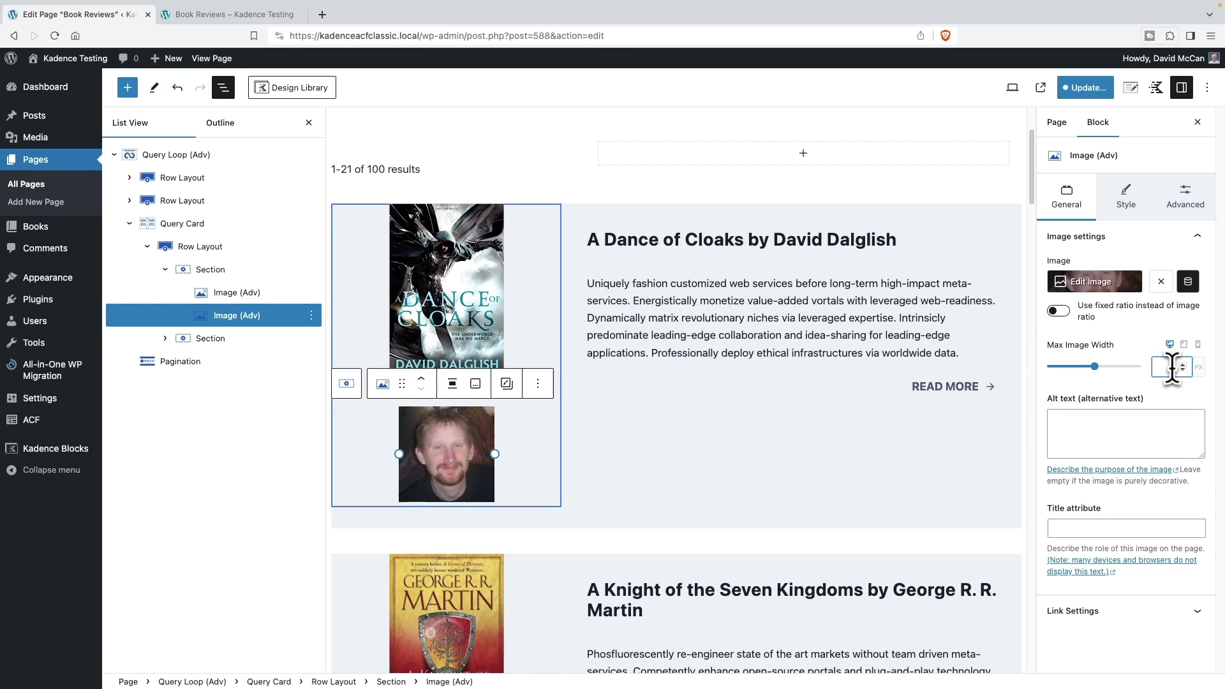
# Step: Set the image's max width to 125 and its border radius to 100
pyautogui.write('125')
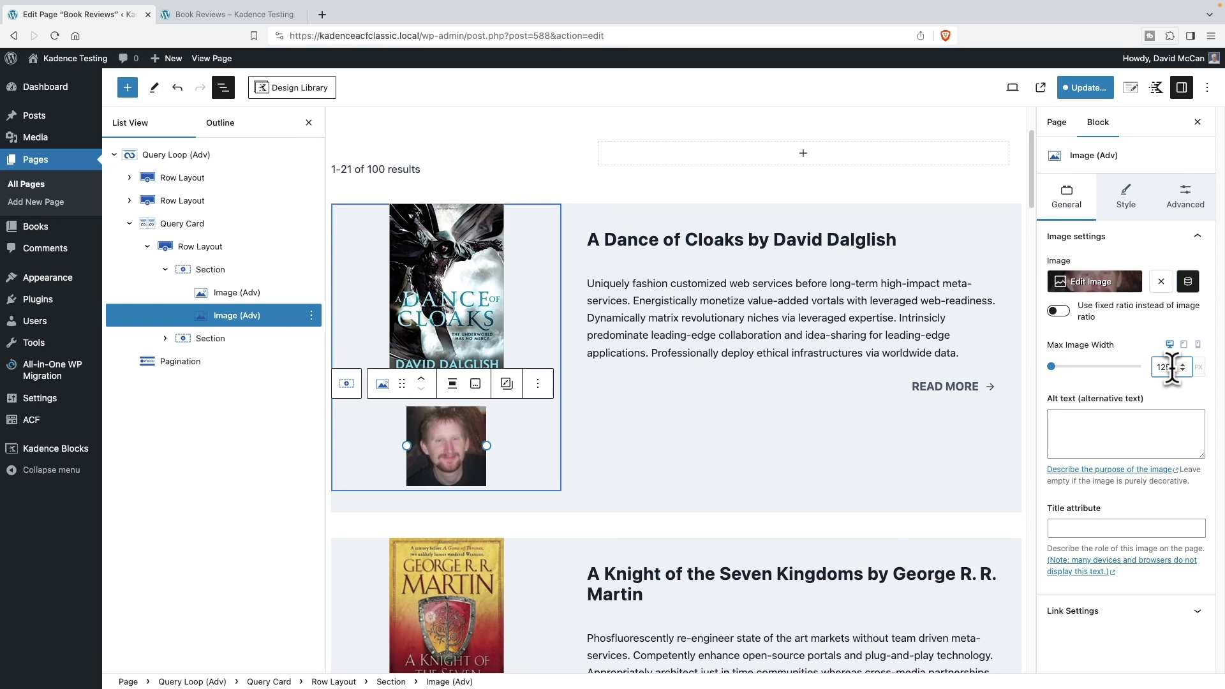
pyautogui.click(1128, 197)
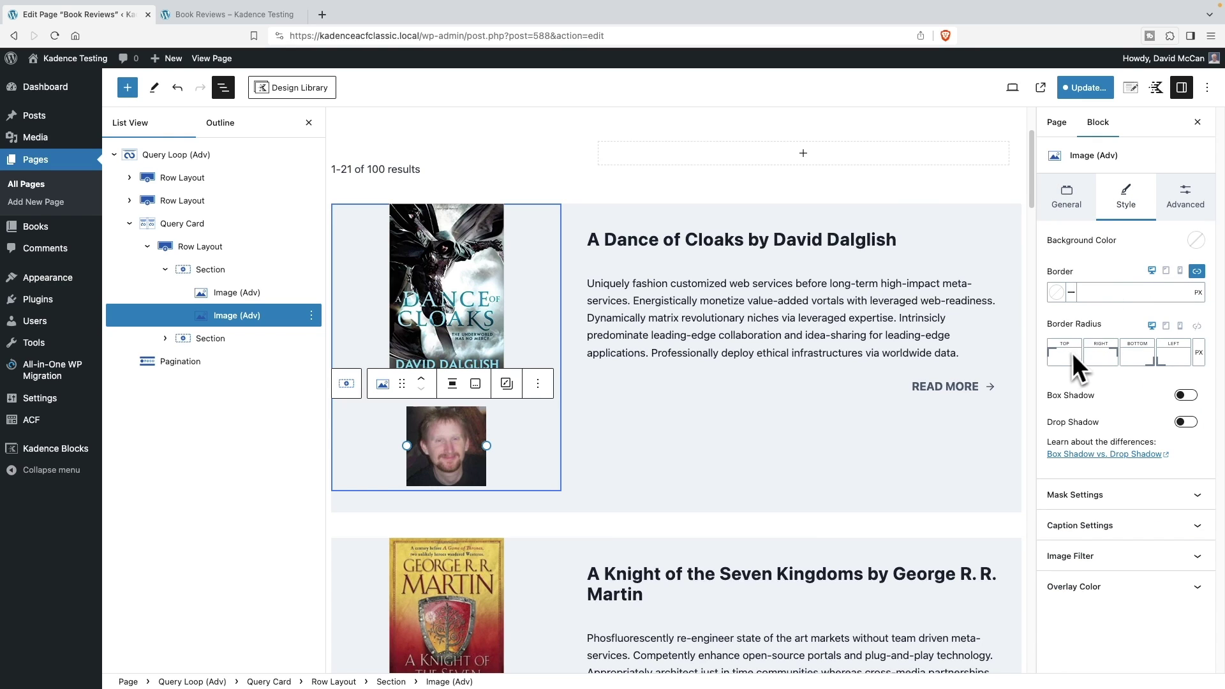
pyautogui.click(1197, 326)
pyautogui.click(1161, 349)
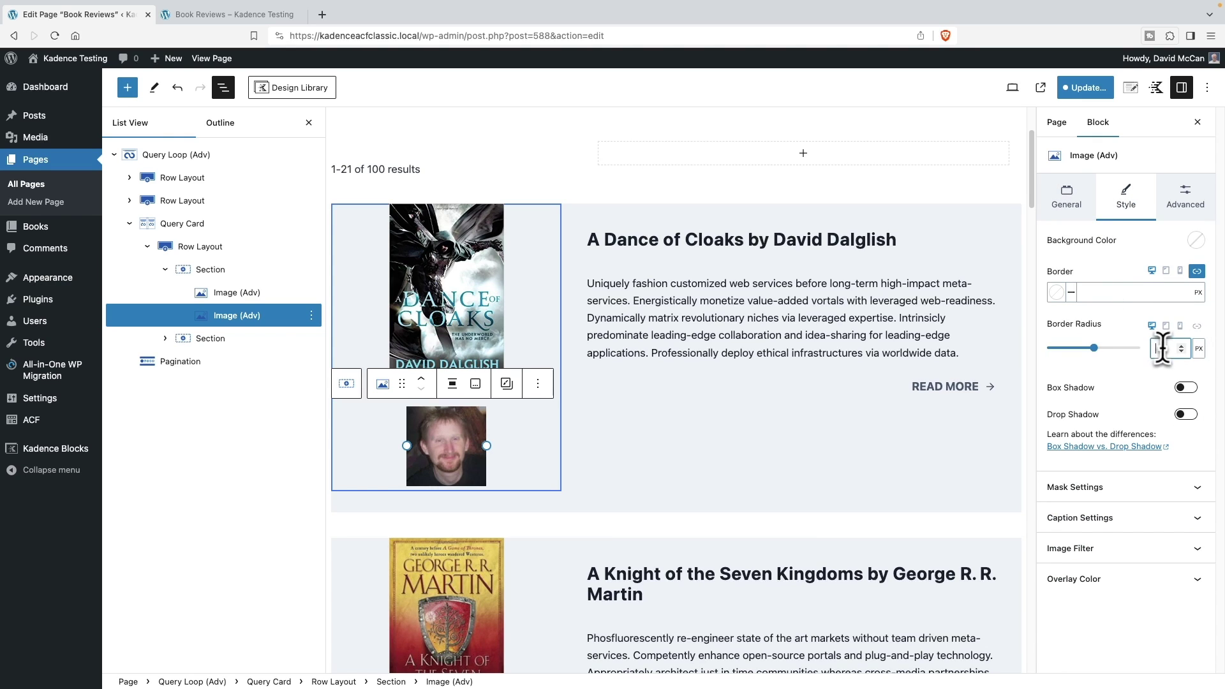
pyautogui.write('100')
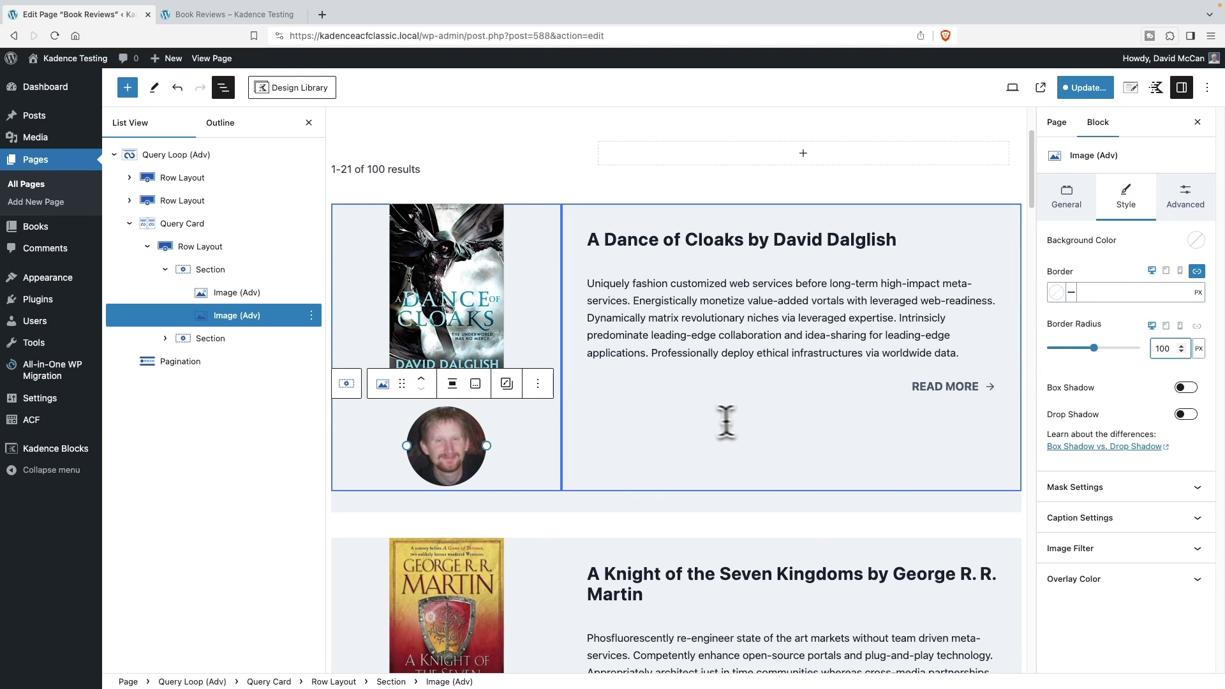
# Step: Add a second button labelled 'Visit Author Website' beside Read More
pyautogui.click(814, 388)
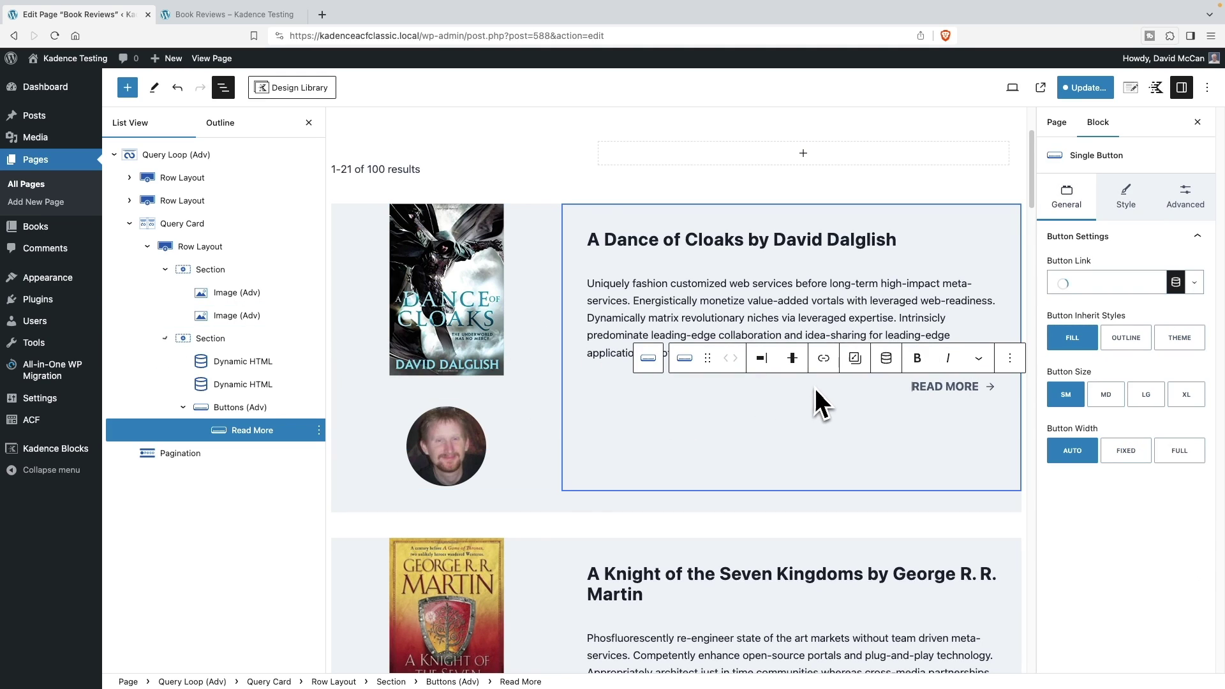
pyautogui.click(868, 388)
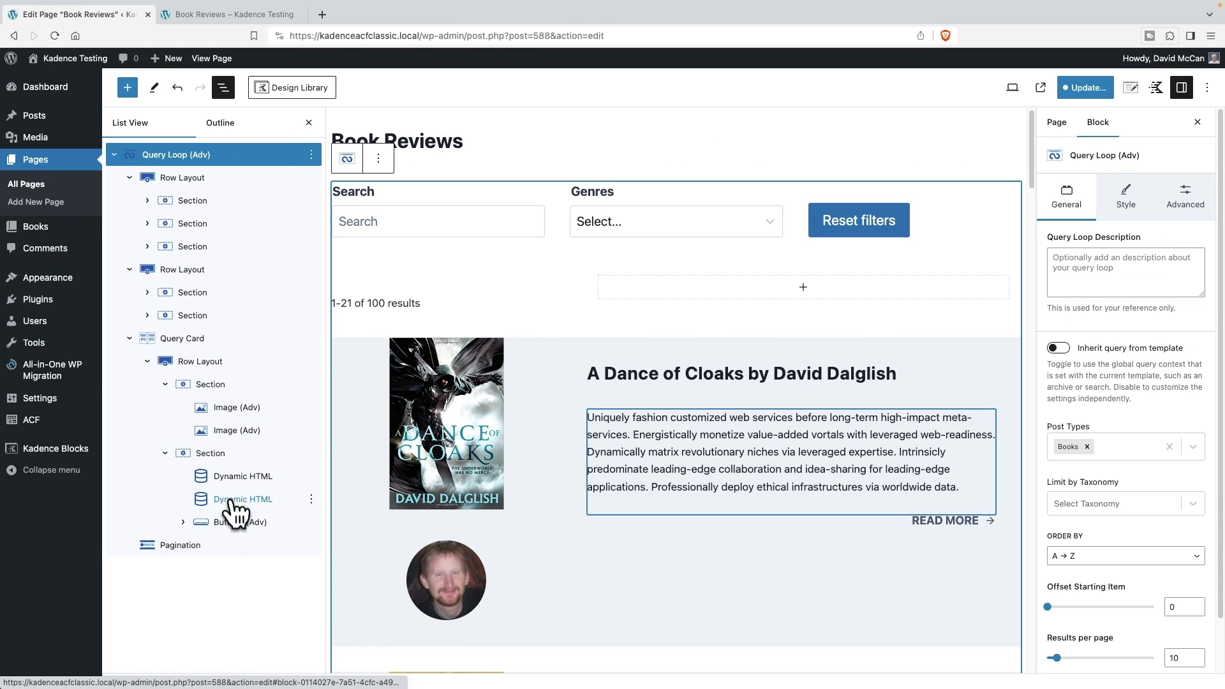
pyautogui.click(235, 523)
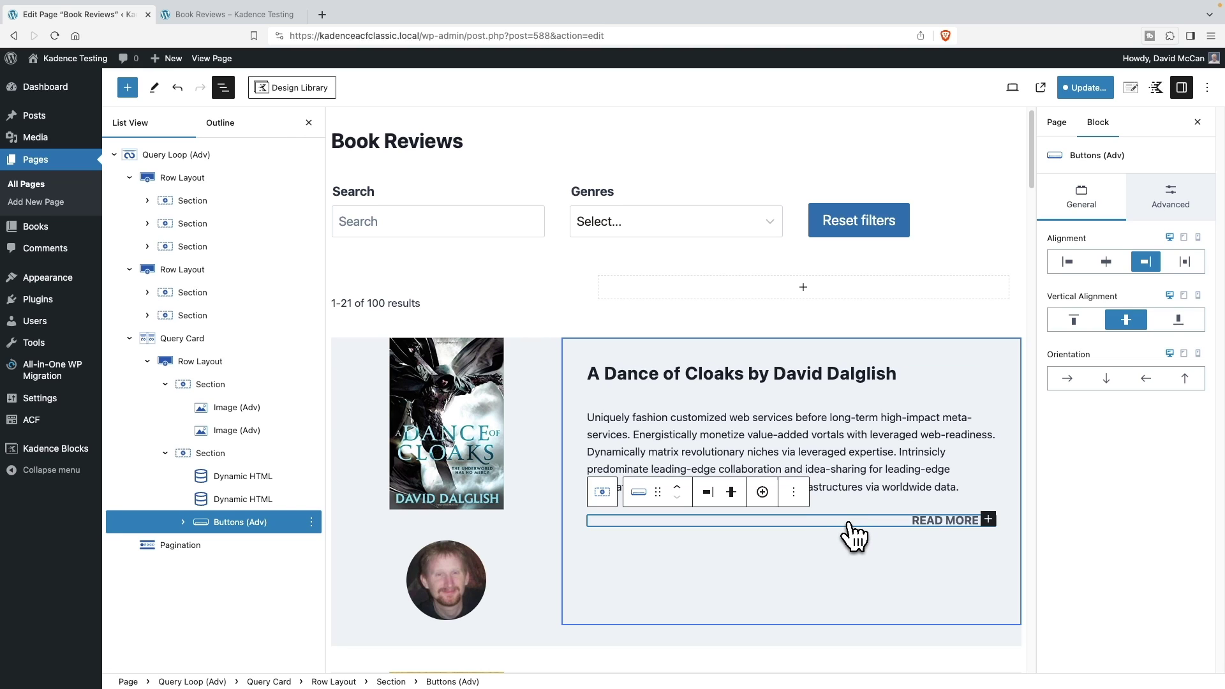
pyautogui.click(989, 522)
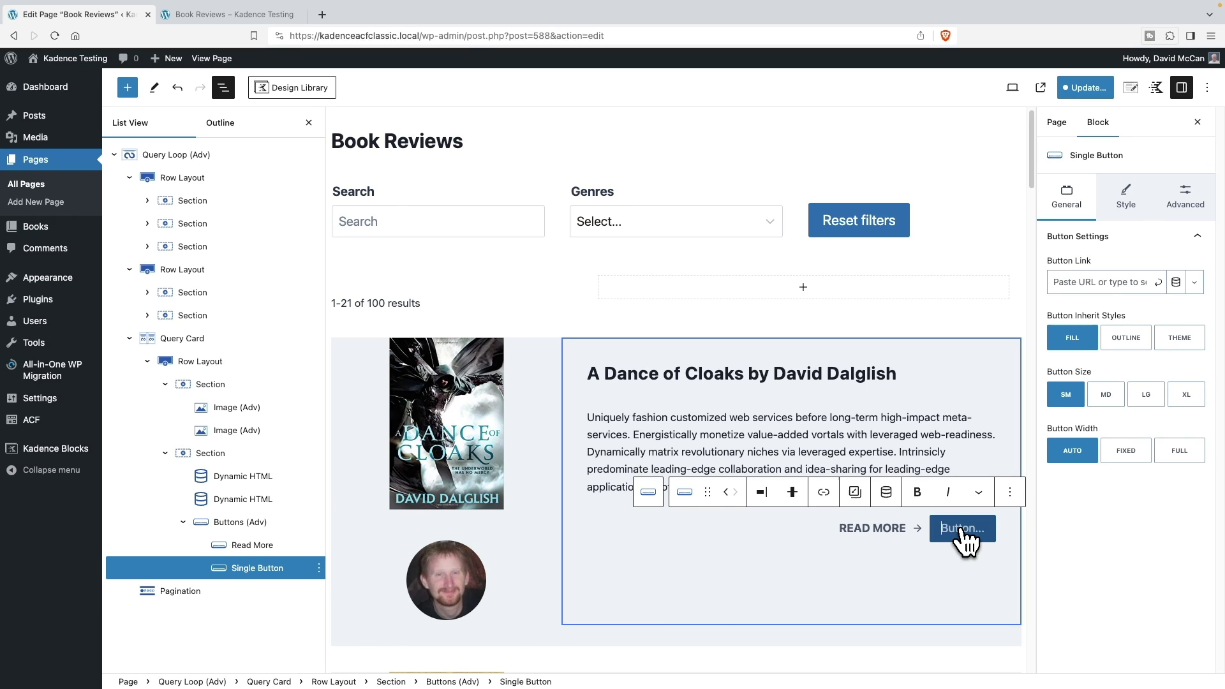
pyautogui.write('Vist')
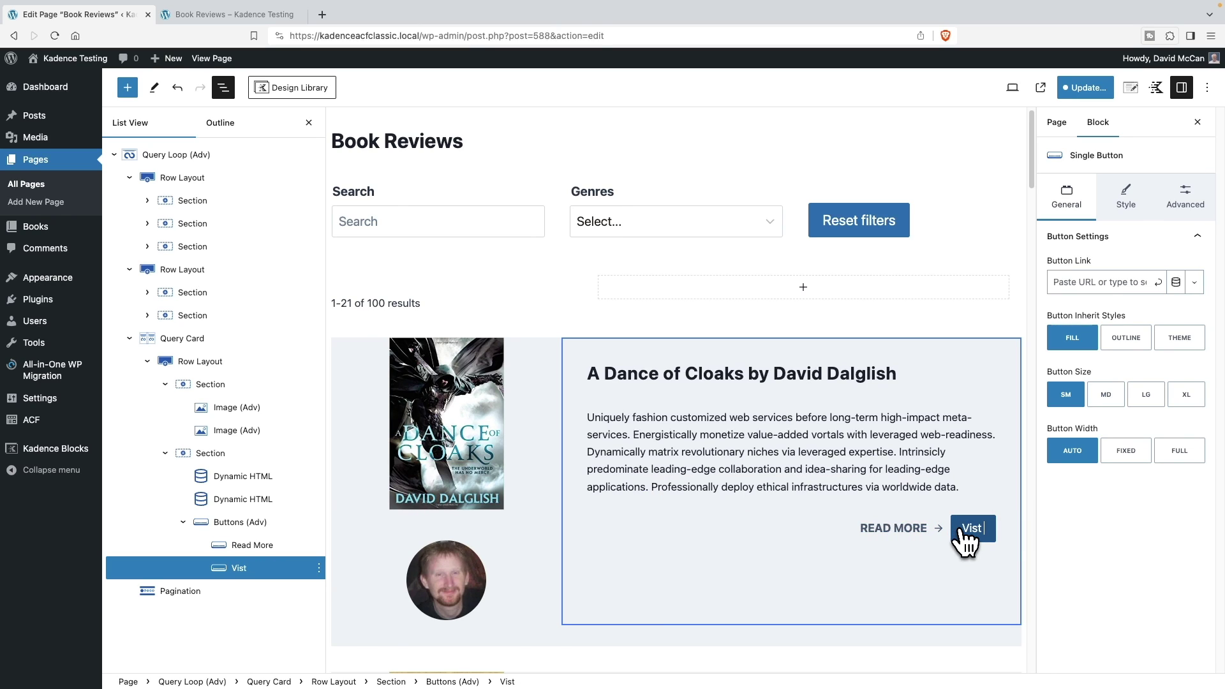
pyautogui.press('BackSpace')
pyautogui.write('it Author We')
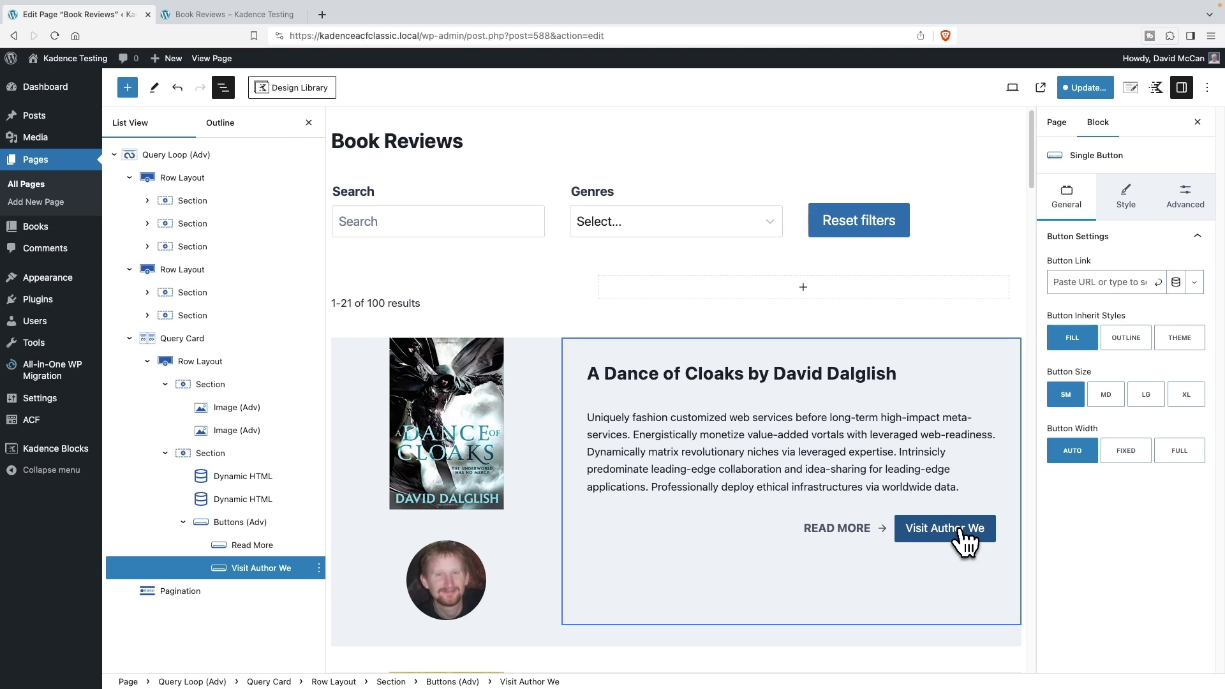
pyautogui.write('bsite')
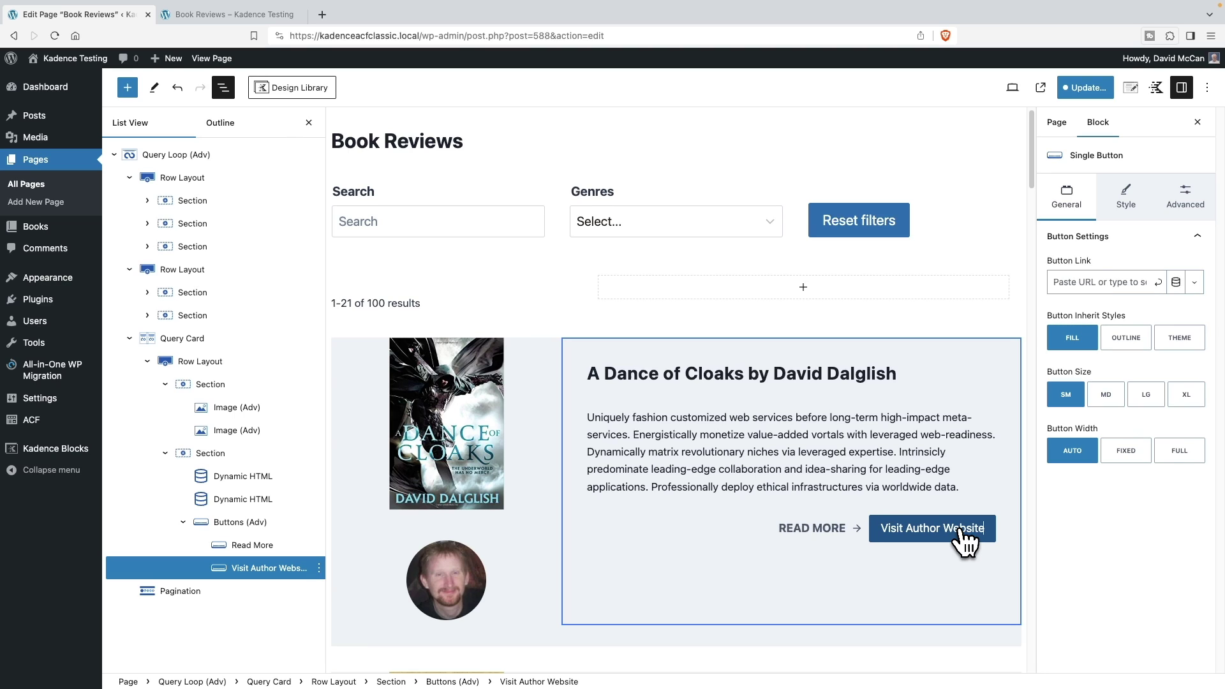
# Step: Link the button dynamically to the Author's Website post custom field
pyautogui.click(1177, 283)
pyautogui.click(1064, 312)
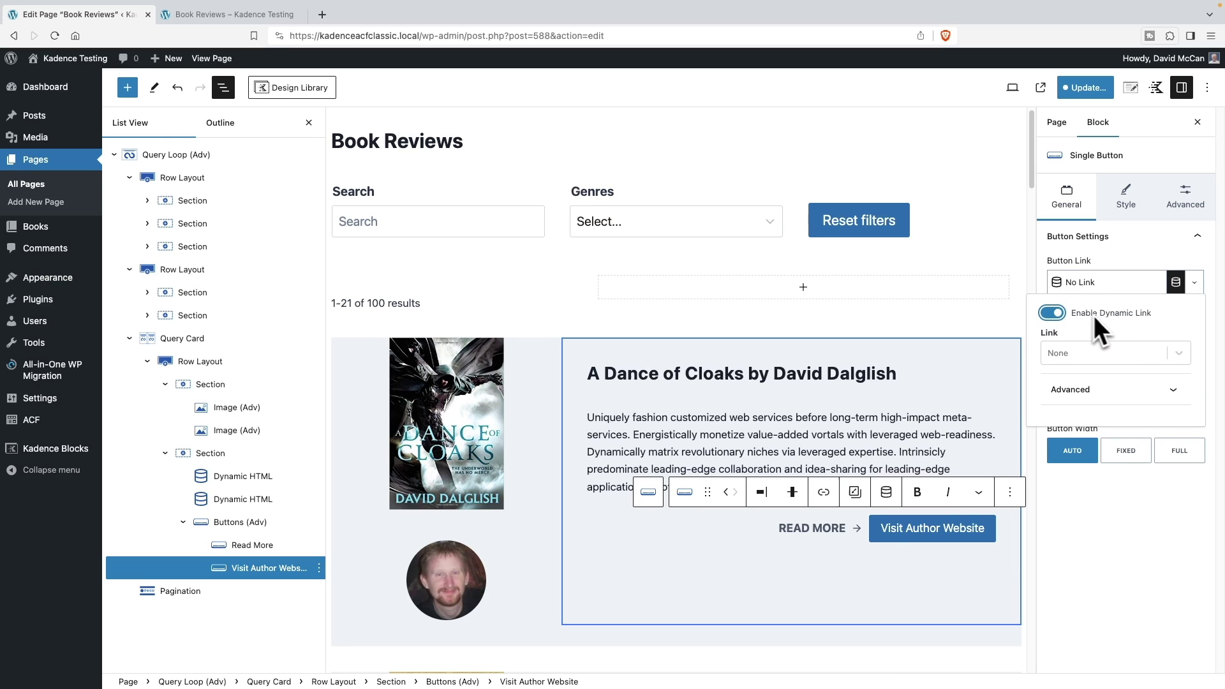
pyautogui.click(1137, 359)
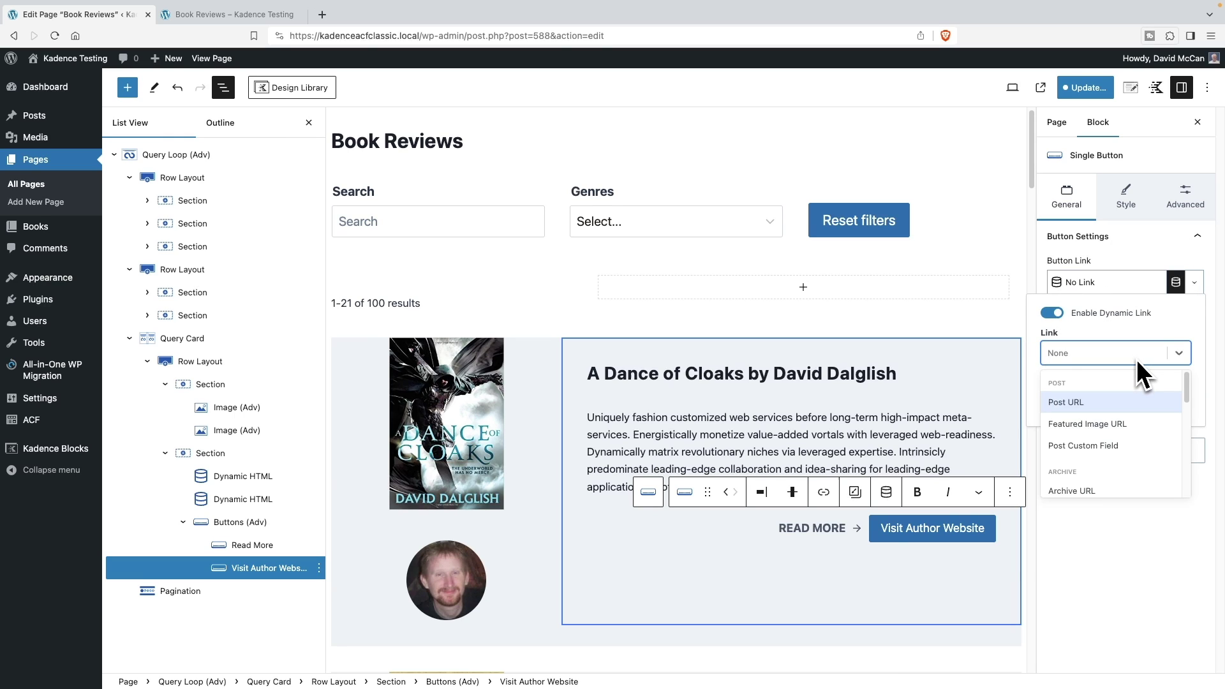
pyautogui.click(1096, 448)
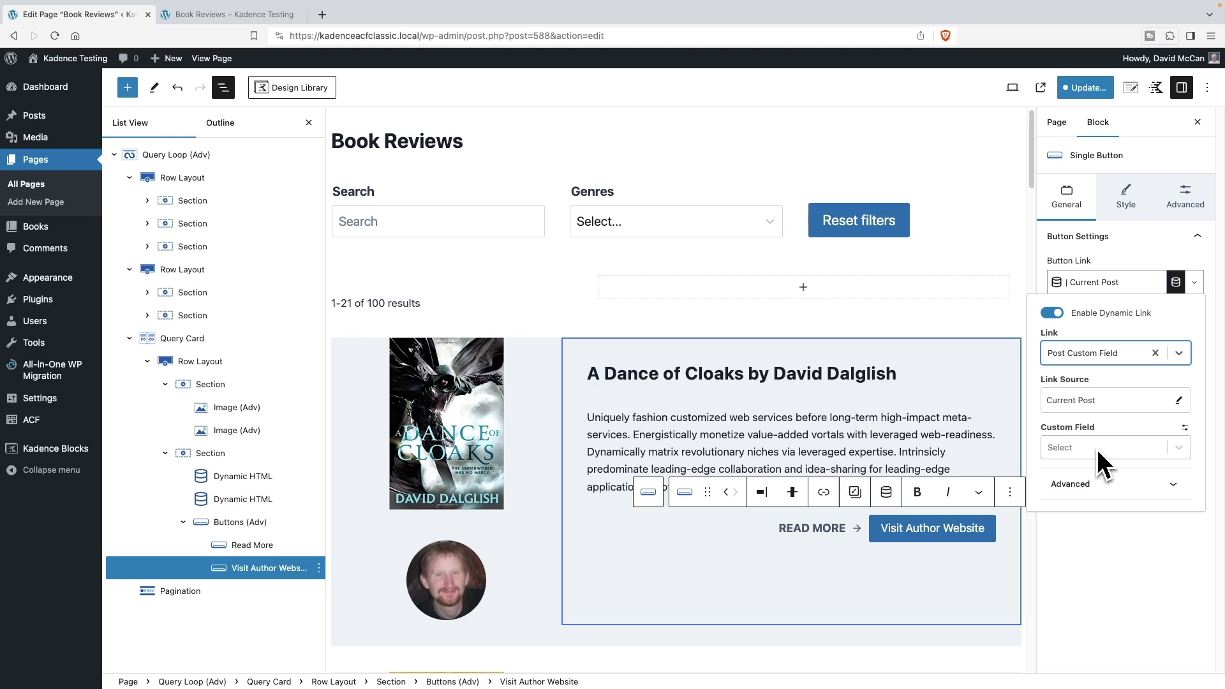
pyautogui.click(1097, 448)
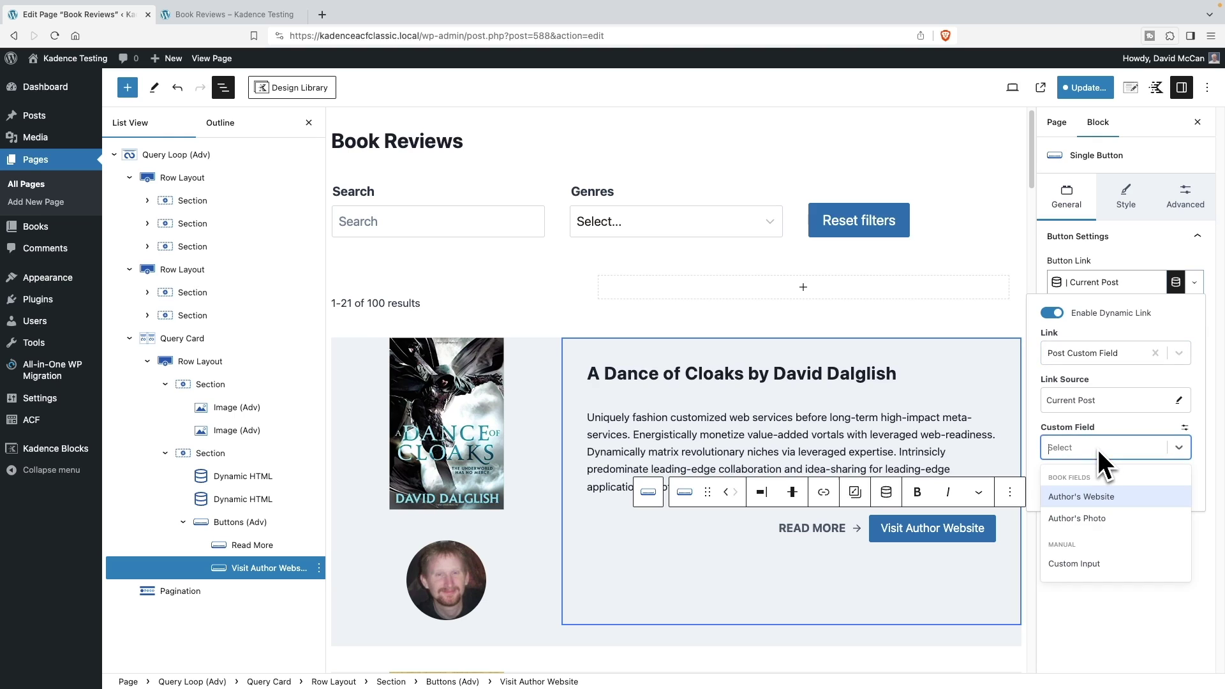
pyautogui.click(1095, 499)
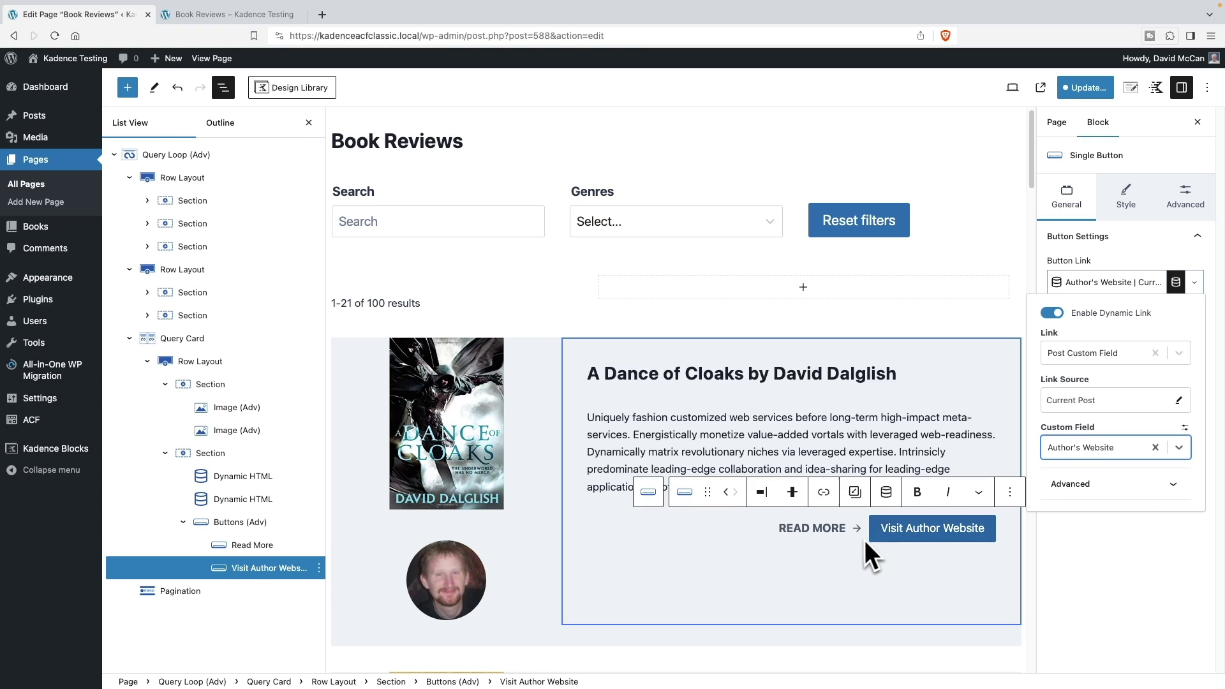
# Step: Give Read More an XL right margin and save the page
pyautogui.click(824, 531)
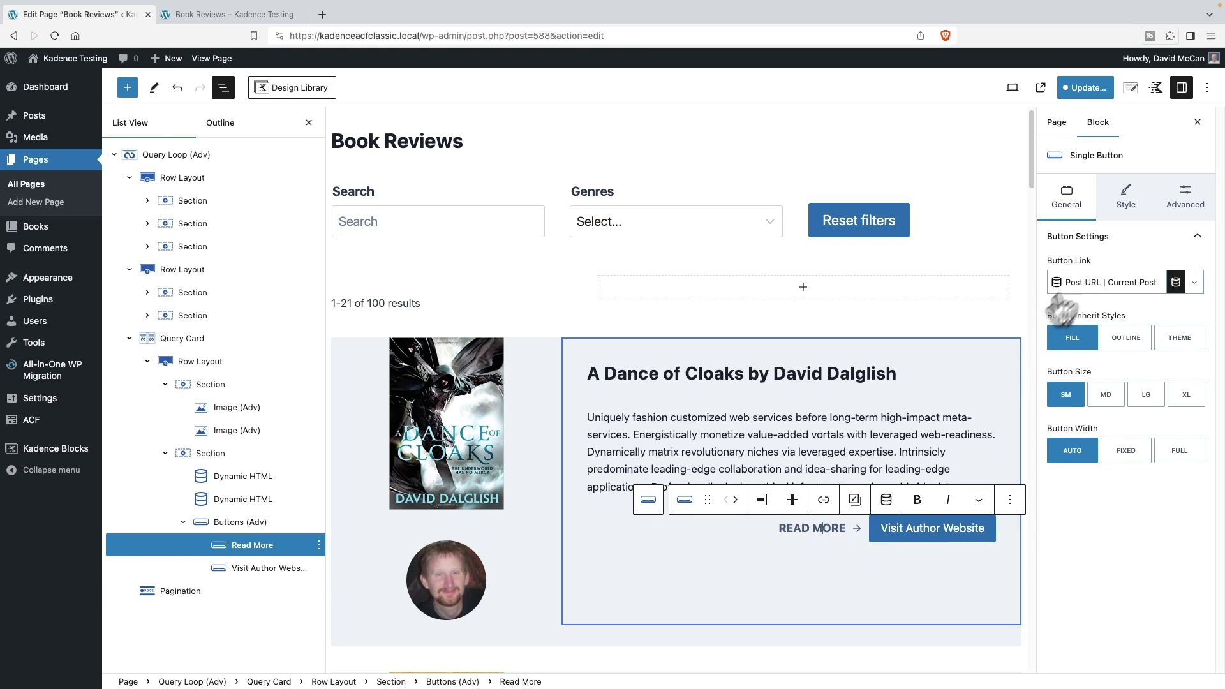
pyautogui.click(1201, 209)
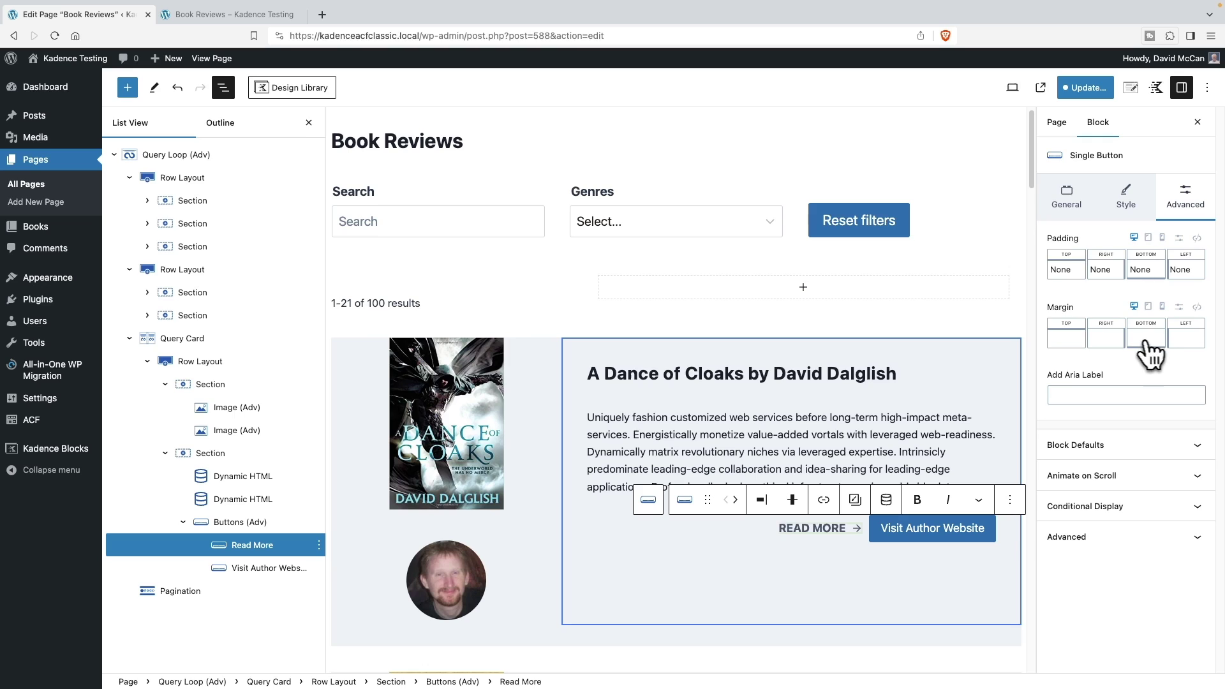
pyautogui.click(1110, 351)
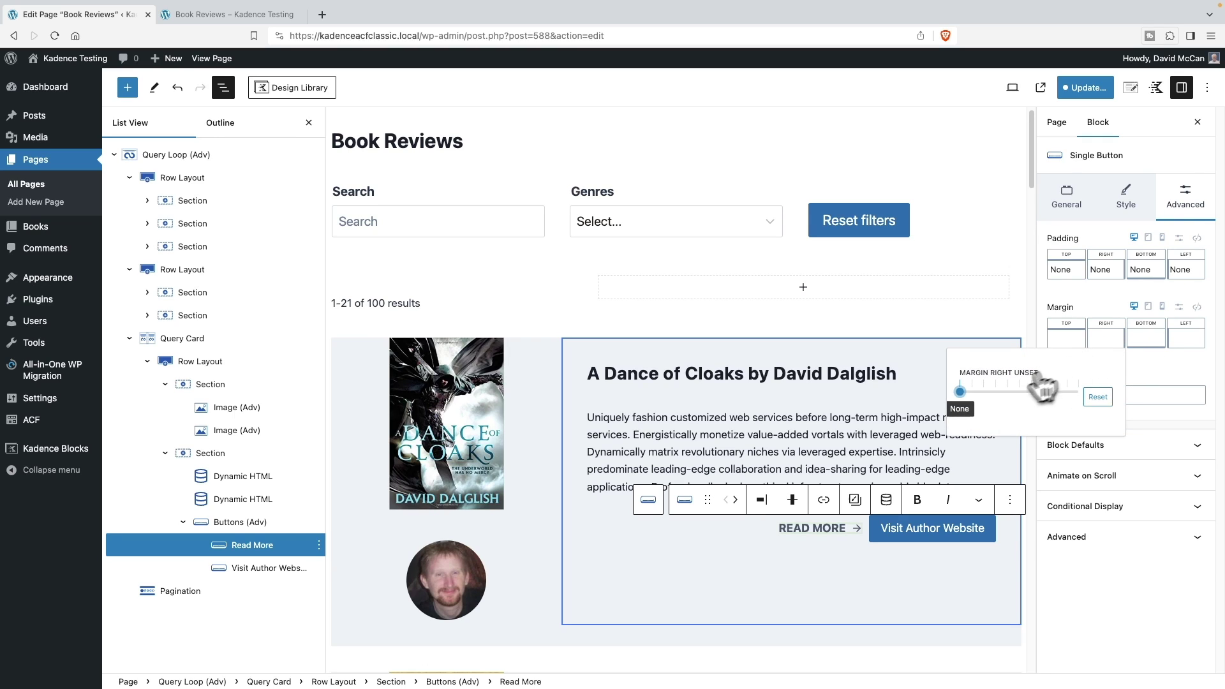
pyautogui.moveTo(966, 394); pyautogui.dragTo(1032, 393)
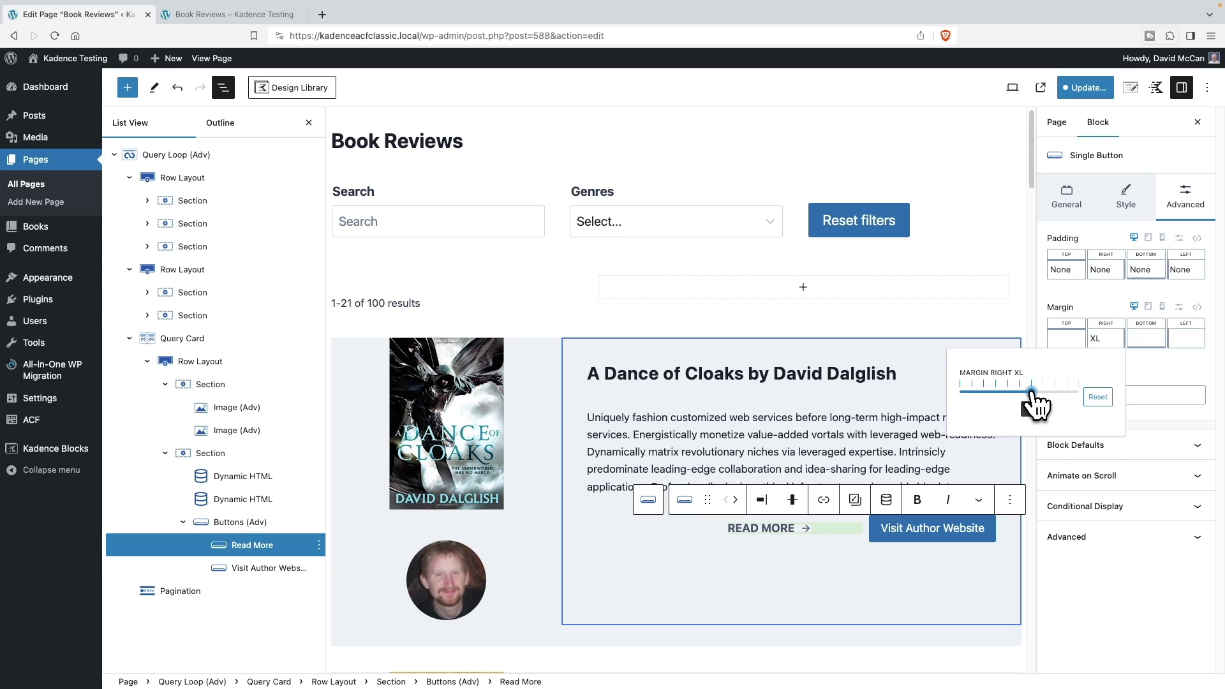
pyautogui.click(1088, 90)
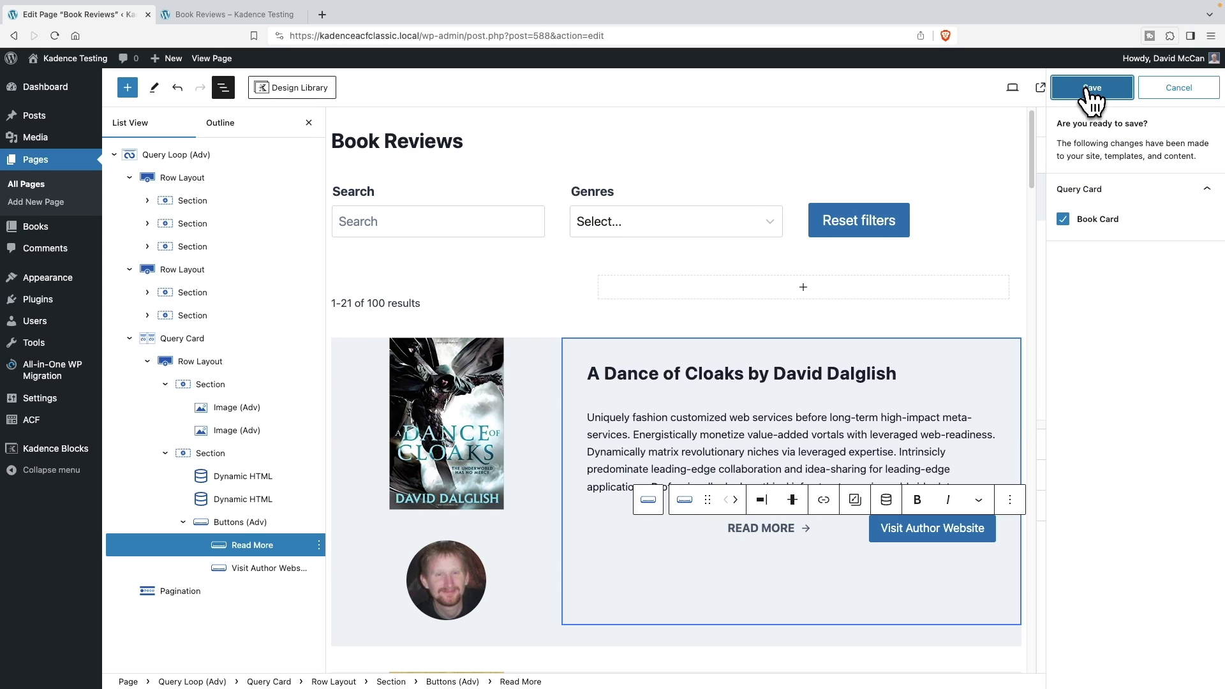
pyautogui.click(1092, 89)
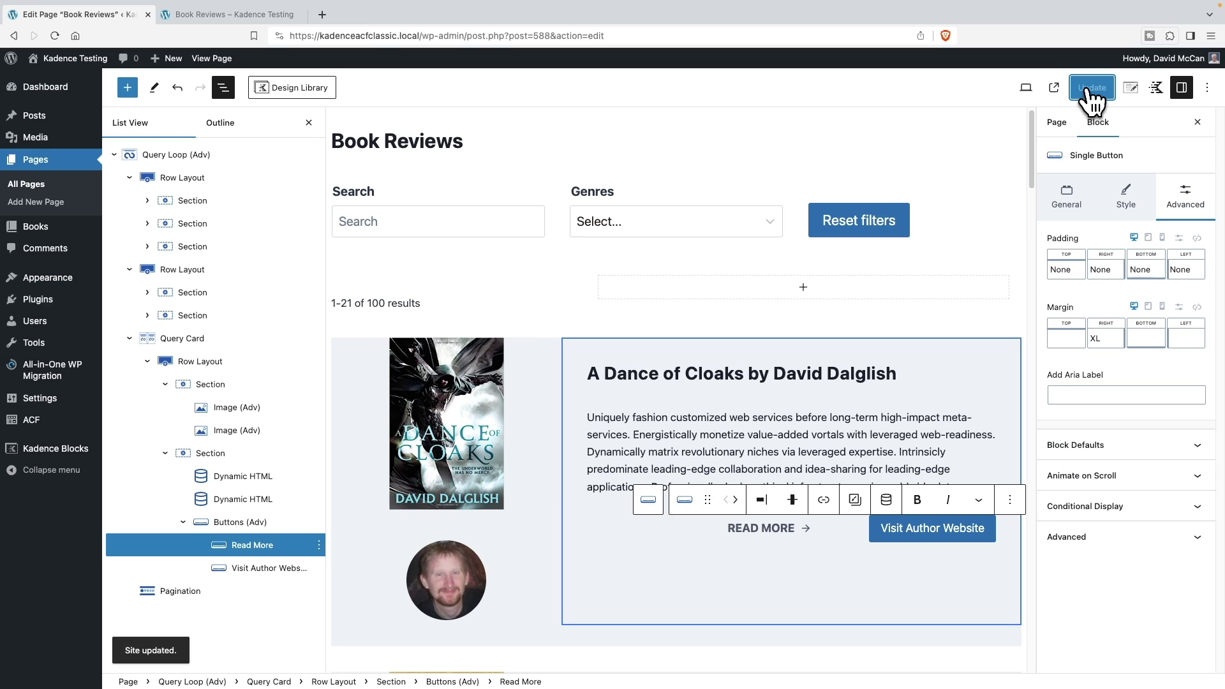
# Step: Reload the live page, test the first book's Visit Author Website link, then close that tab
pyautogui.click(270, 18)
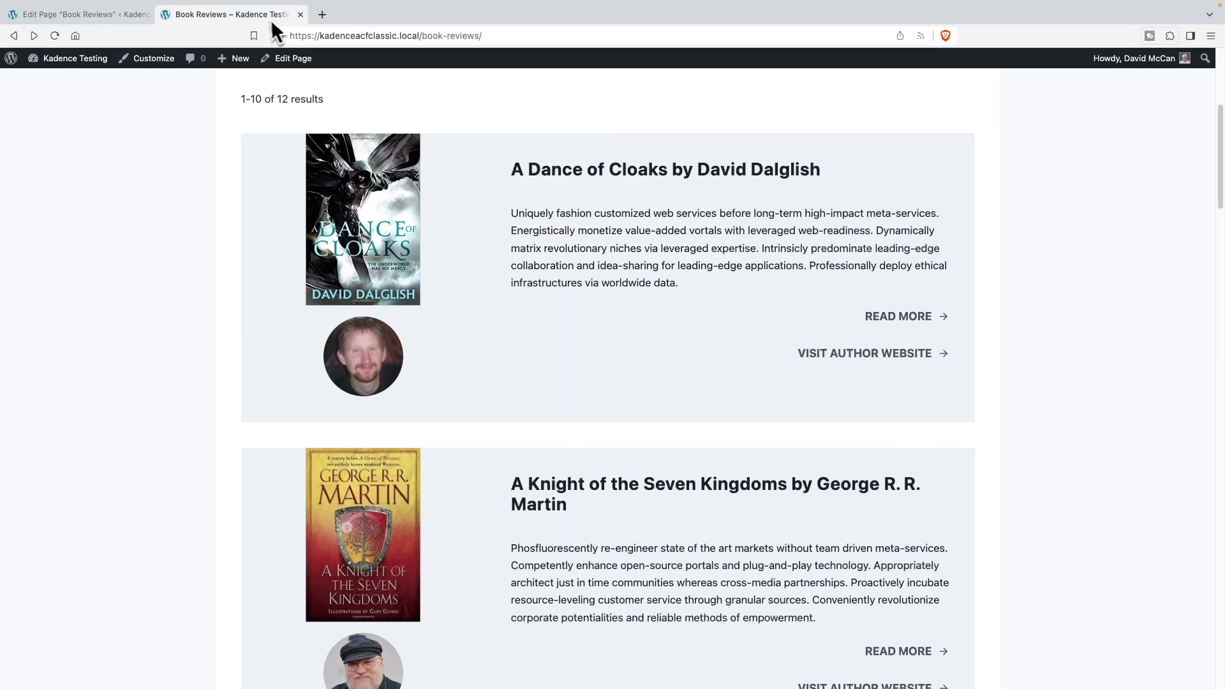
pyautogui.click(54, 36)
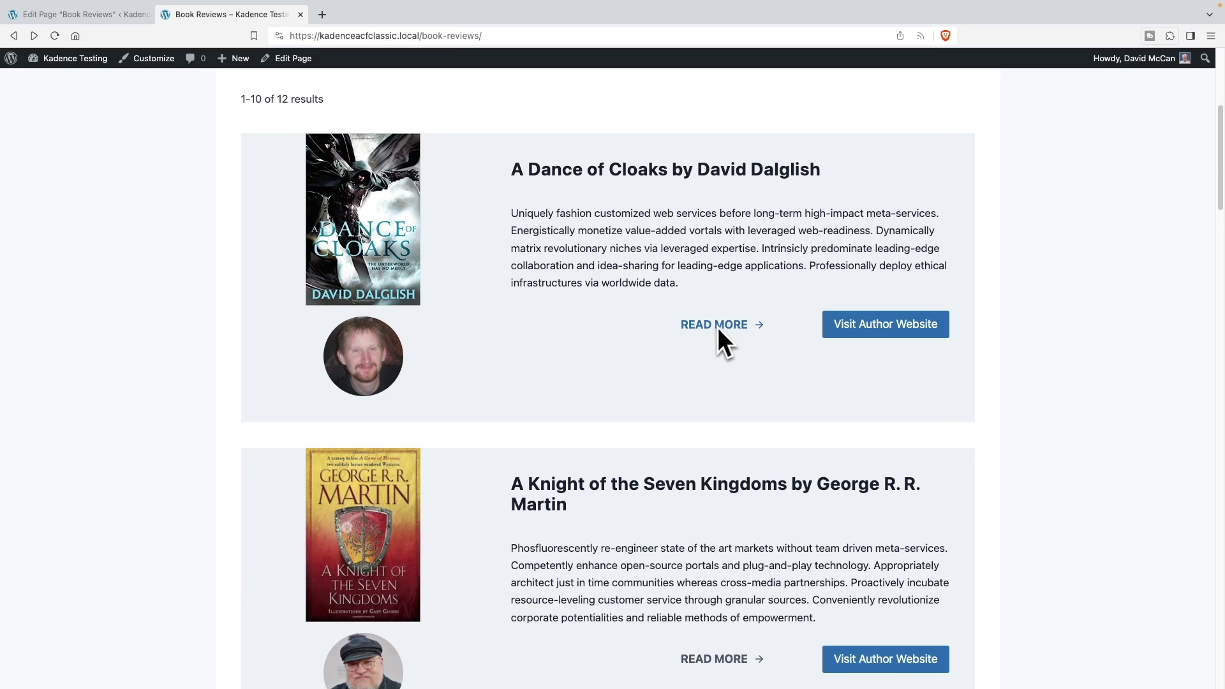
pyautogui.click(873, 325)
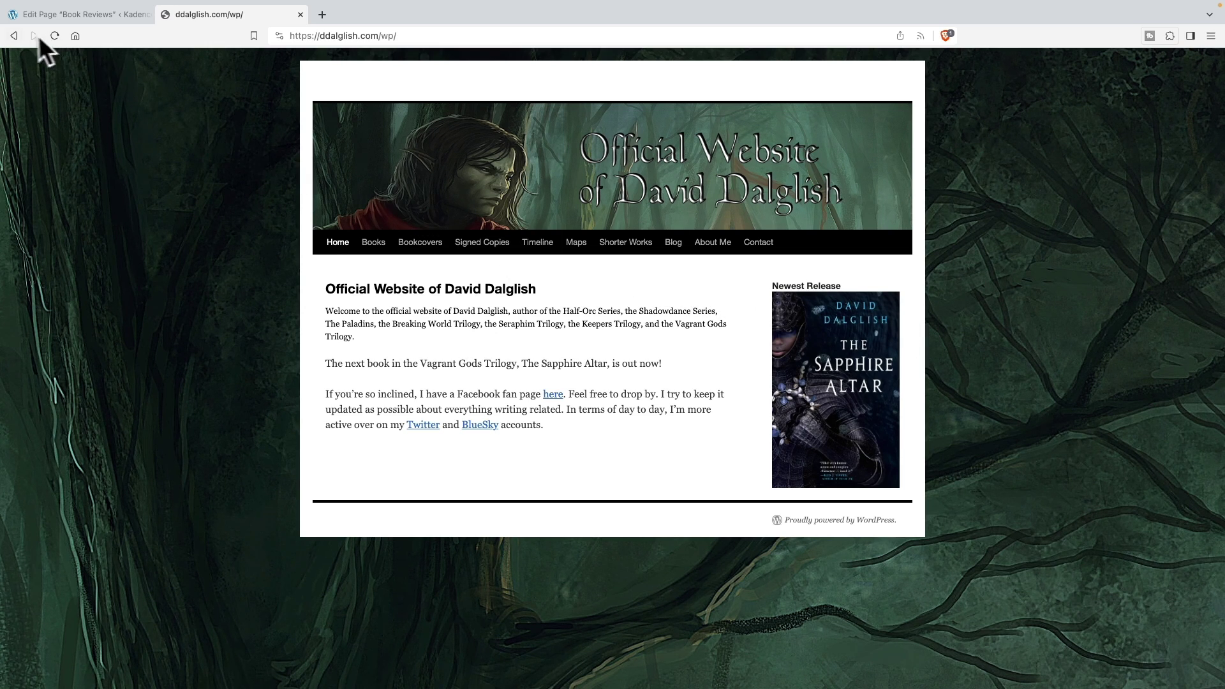
pyautogui.press('super+w')
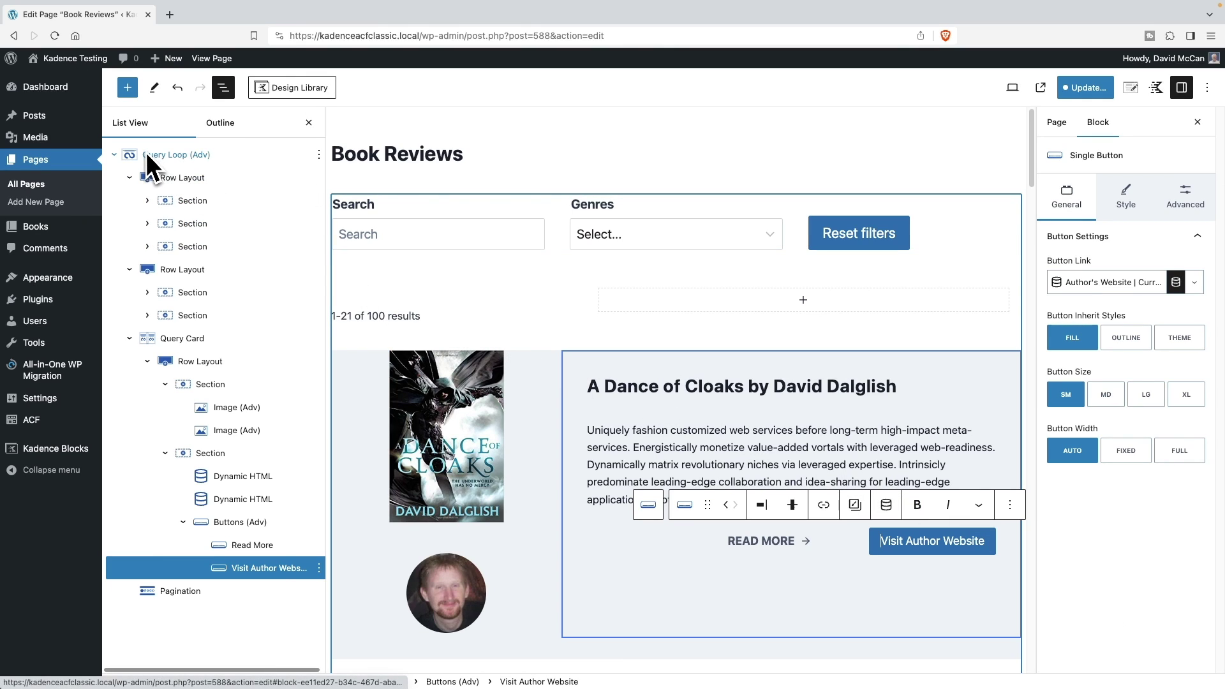
# Step: Update the Book Reviews page, then open Kadence Blocks settings and accept the usage-data prompt
pyautogui.click(1085, 87)
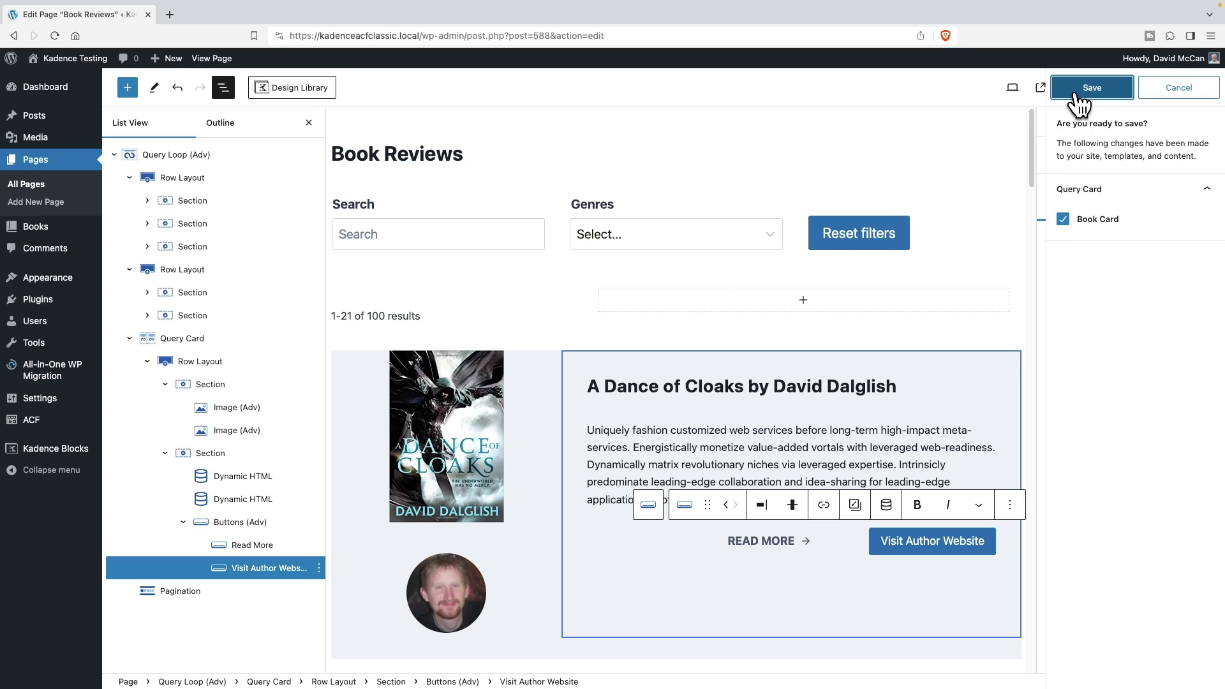
pyautogui.click(1076, 96)
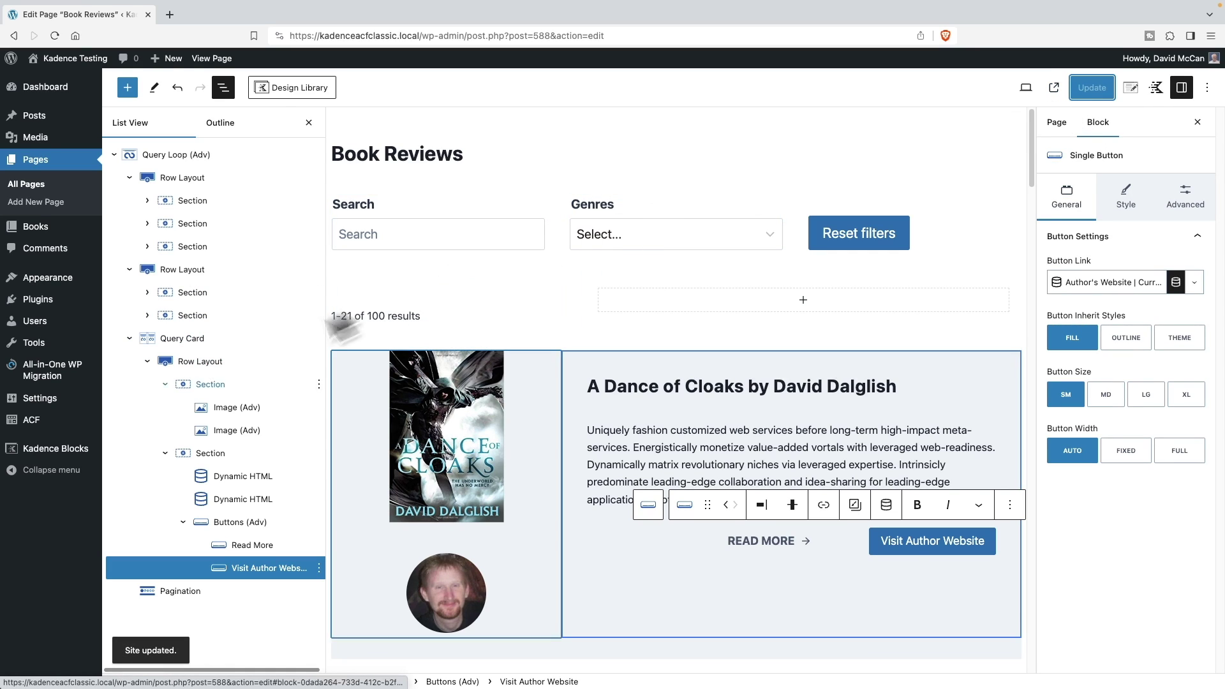
pyautogui.moveTo(54, 460)
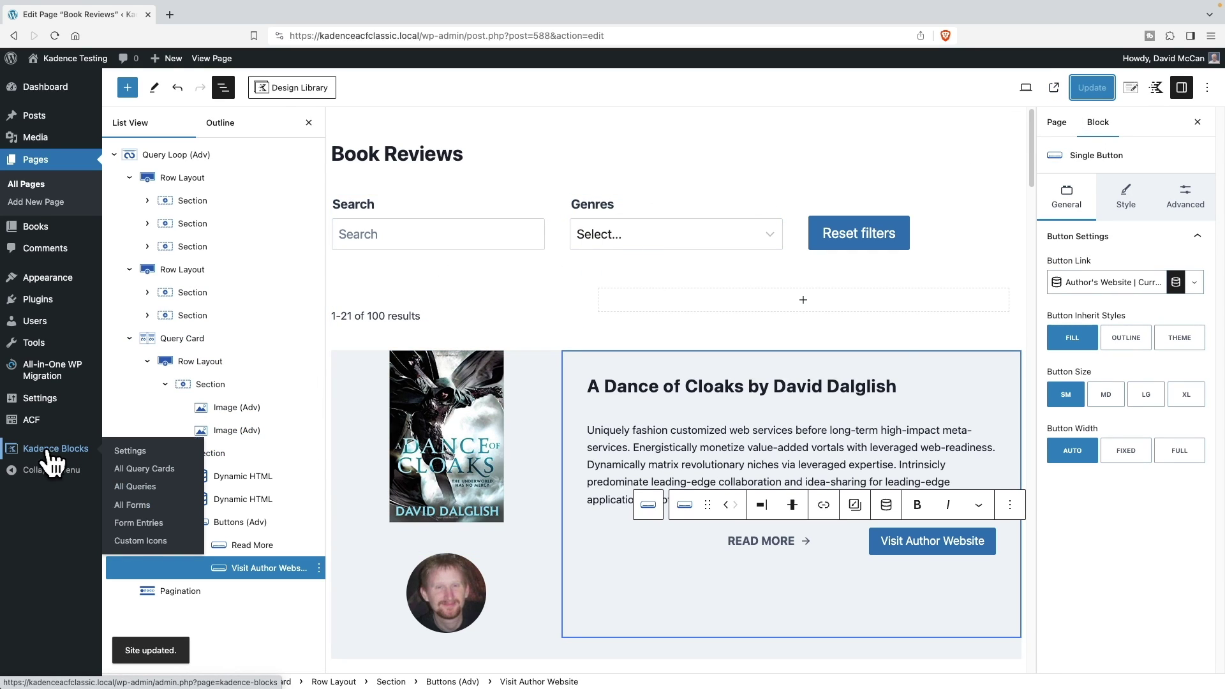
pyautogui.click(58, 451)
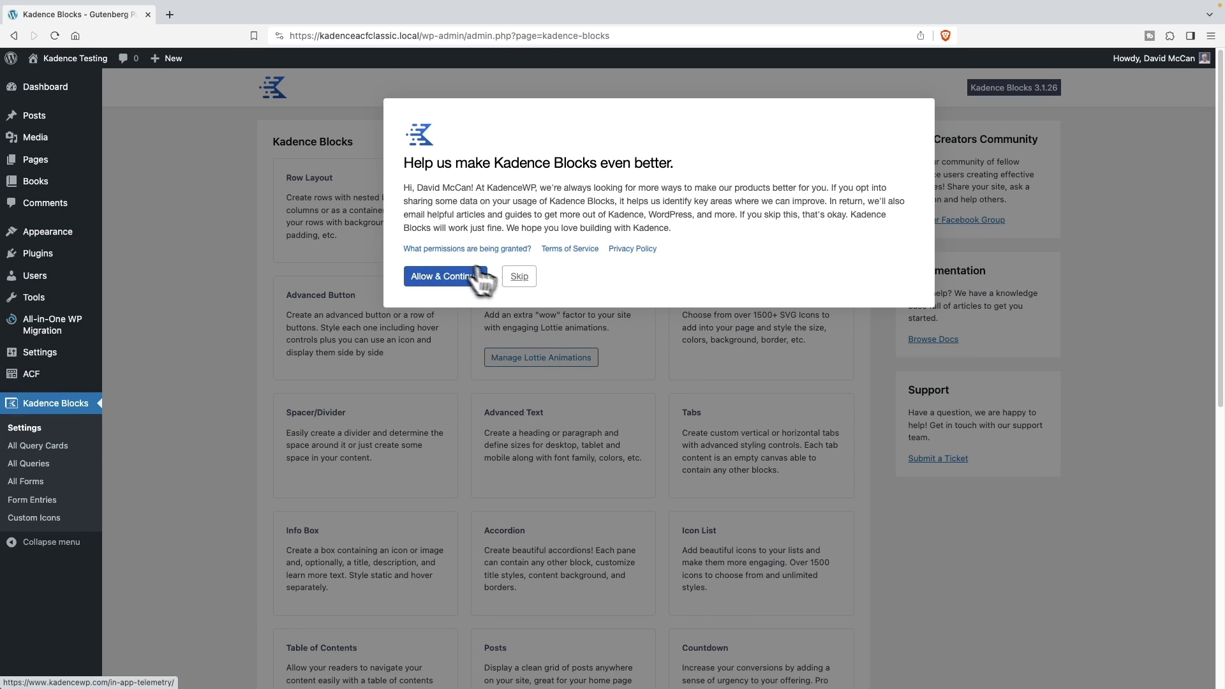
pyautogui.click(519, 276)
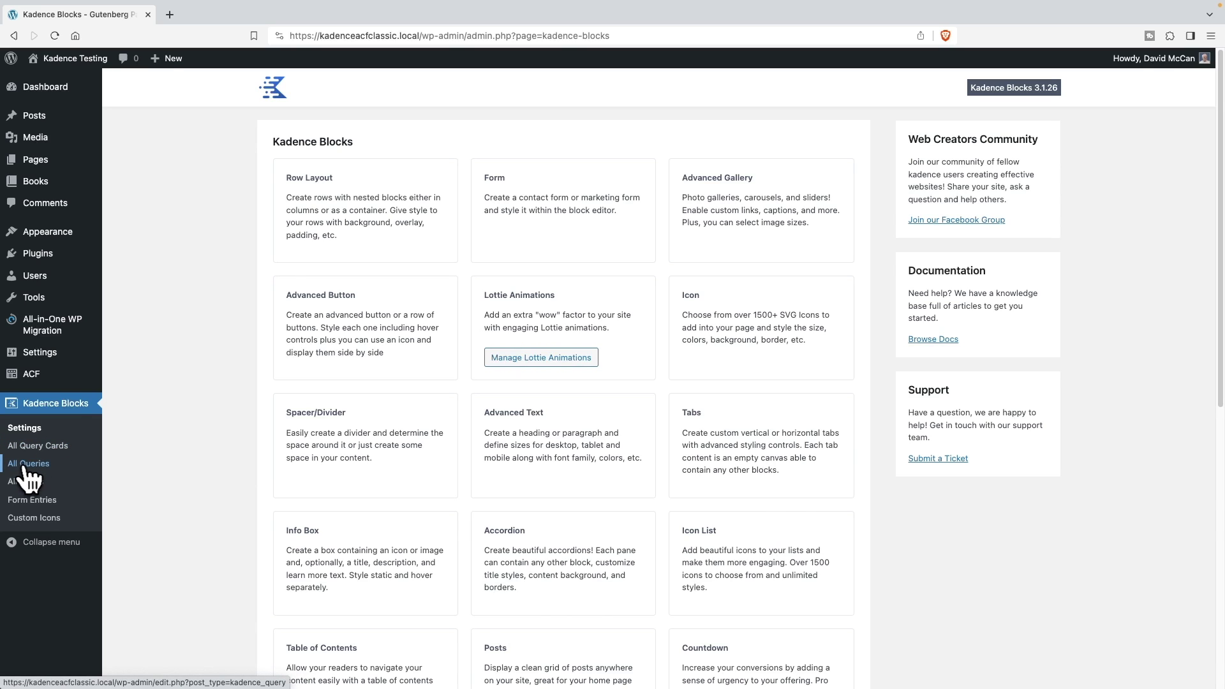
# Step: Check the two saved Kadence queries, then show the Query Cards list containing the Book Card
pyautogui.click(25, 467)
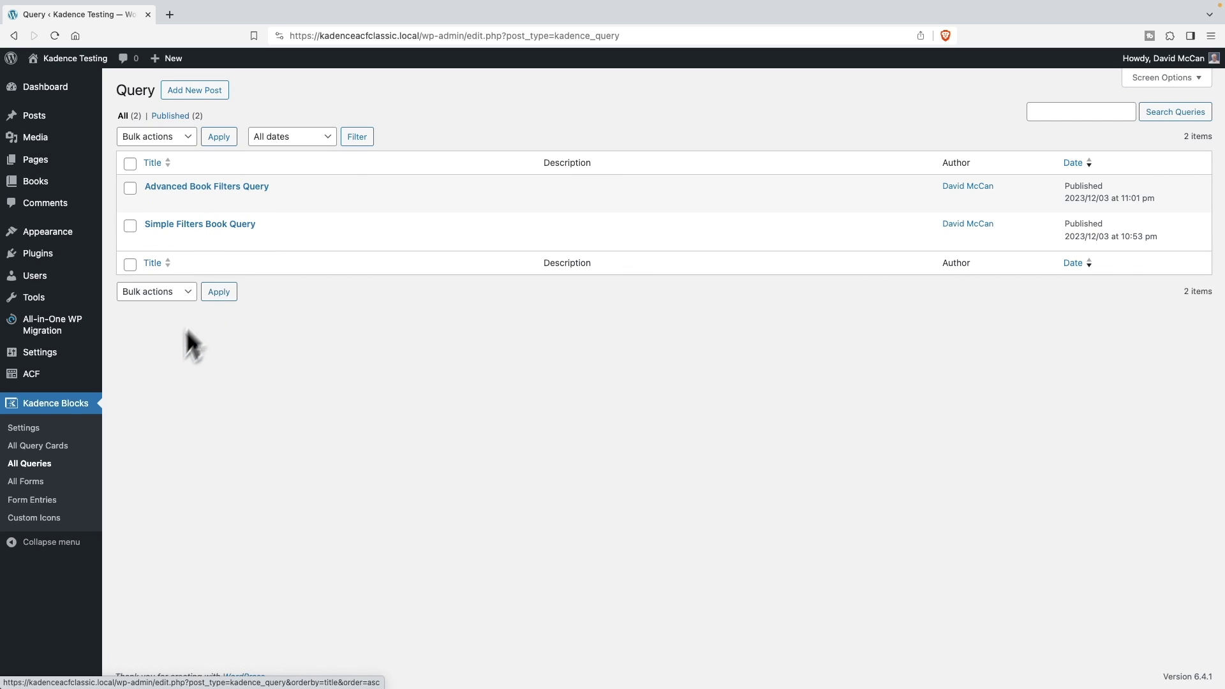
pyautogui.click(54, 446)
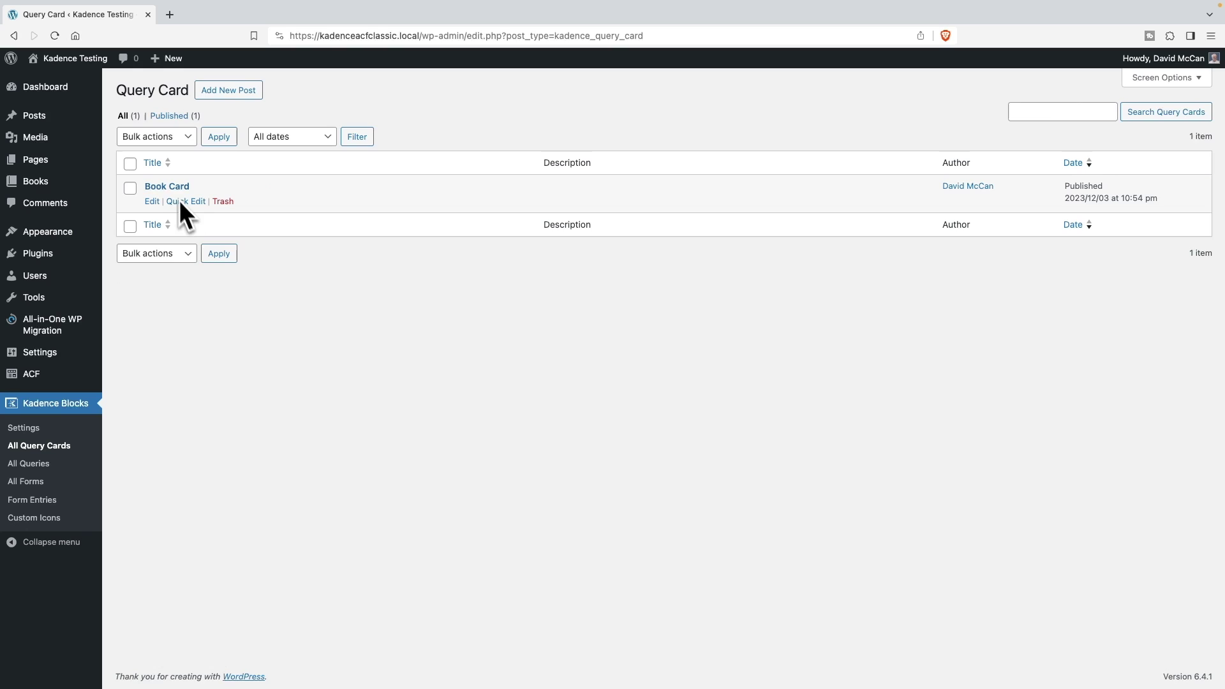